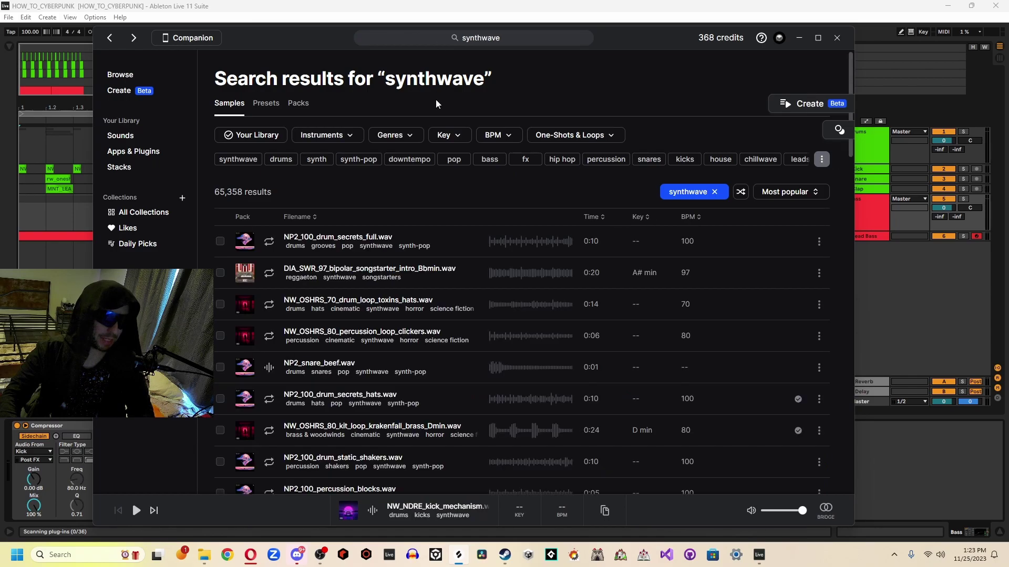
- Filter the synthwave samples to drums and kicks, and preview the first three kick samples
{"action": "left_click", "coordinate": [272, 165]}
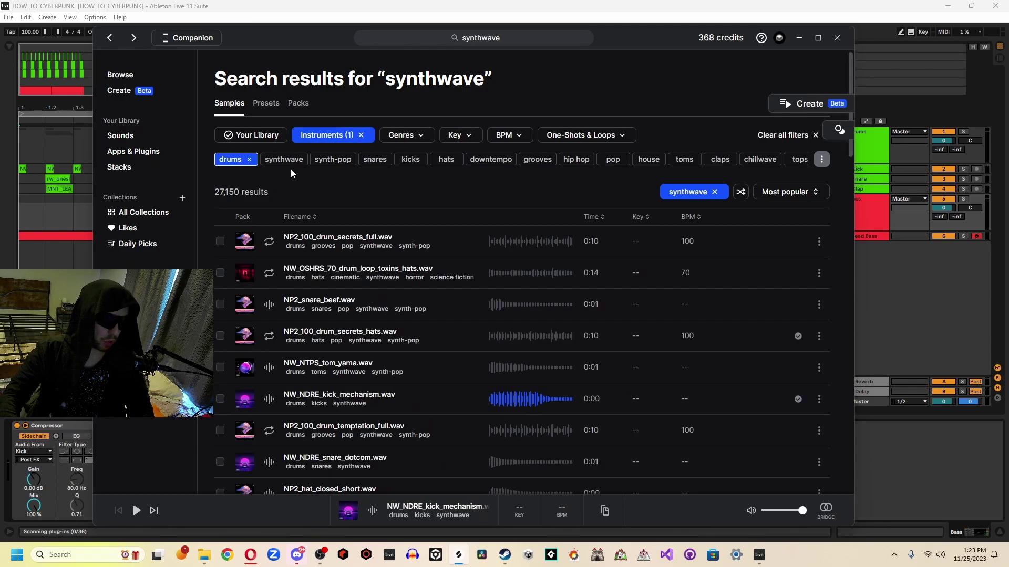
{"action": "left_click", "coordinate": [403, 165]}
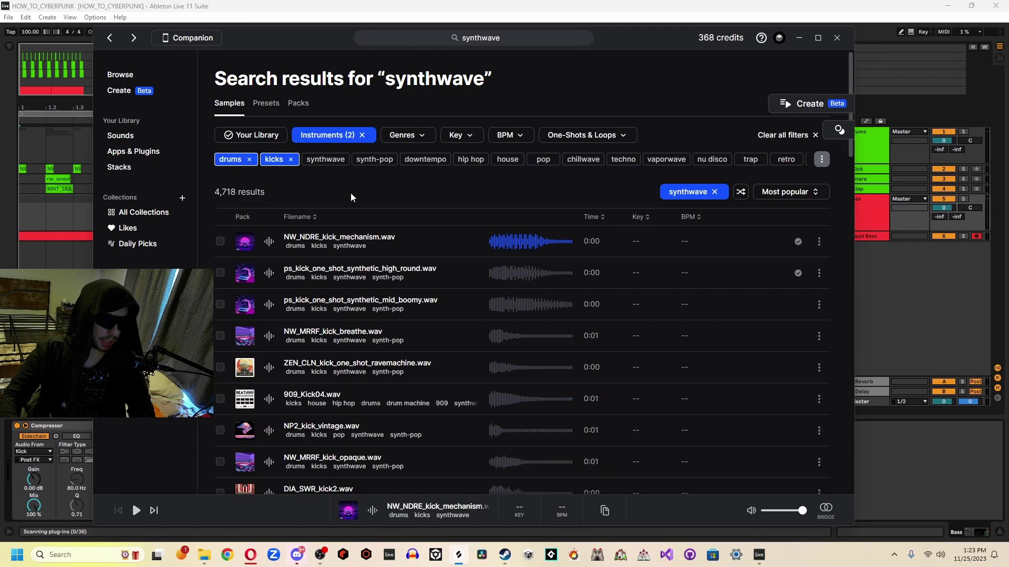
{"action": "left_click", "coordinate": [271, 249]}
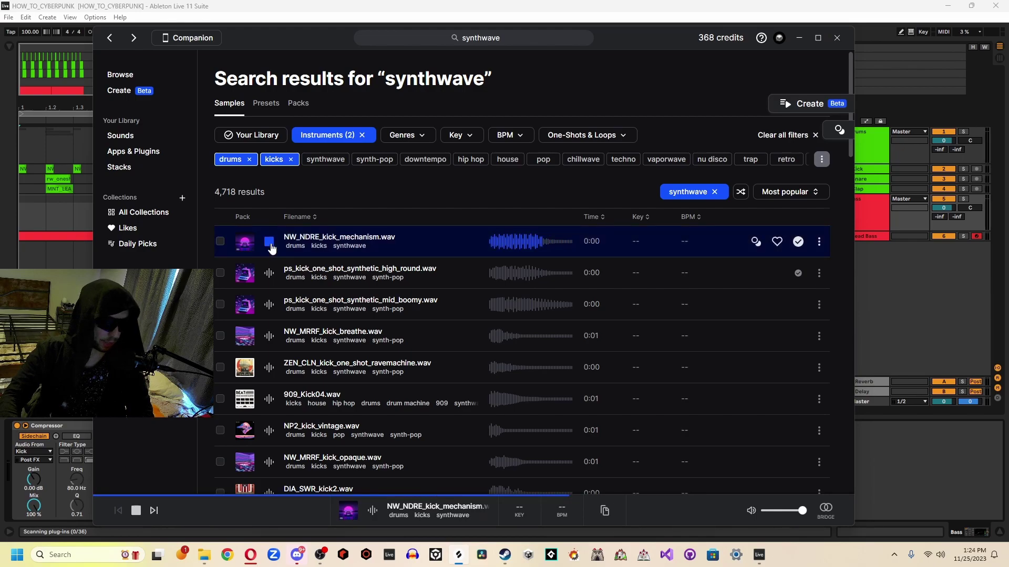
{"action": "key", "text": "Down"}
{"action": "key", "text": "Down"}
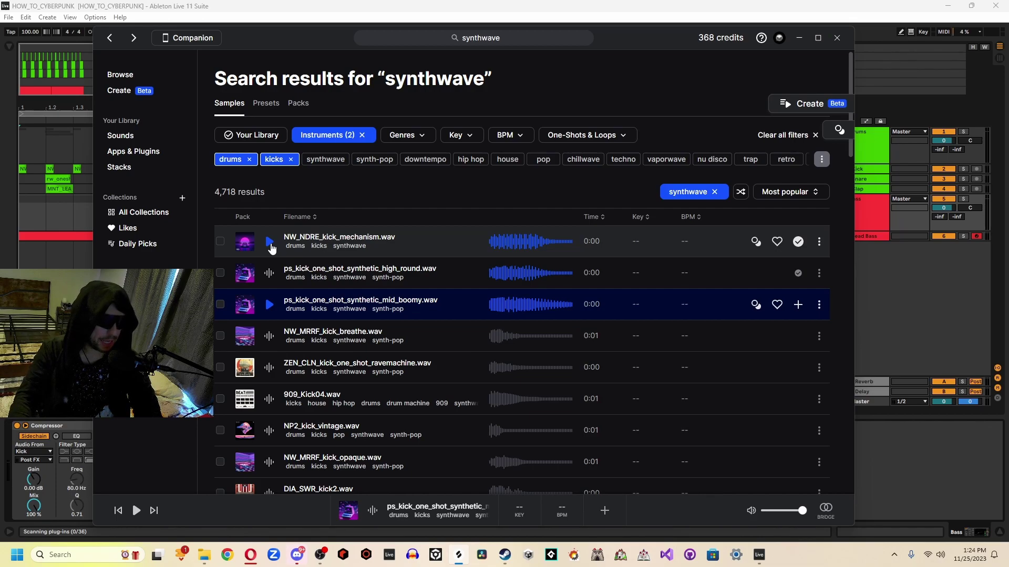
{"action": "left_click", "coordinate": [271, 249]}
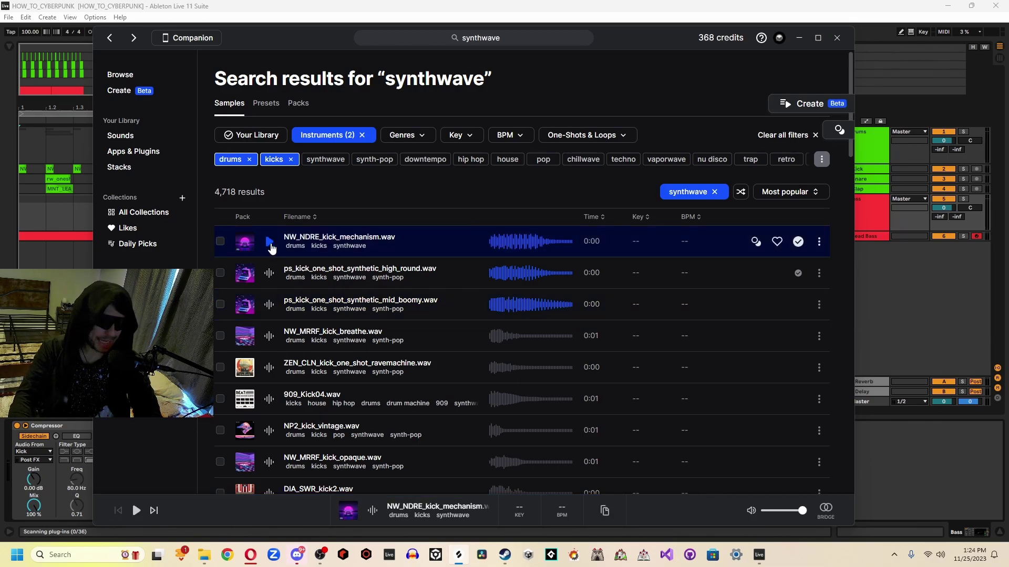
- Audition the kick samples from NW_NDRE_kick_mechanism.wav down to DIA_SWR_kick2.wav, ending back on NW_MRRF_kick_opaque.wav
{"action": "key", "text": "Down"}
{"action": "key", "text": "Up"}
{"action": "key", "text": "Down"}
{"action": "key", "text": "Down"}
{"action": "key", "text": "Down"}
{"action": "key", "text": "Down"}
{"action": "key", "text": "Up"}
{"action": "key", "text": "Down"}
{"action": "key", "text": "Down"}
{"action": "key", "text": "Down"}
{"action": "key", "text": "Down"}
{"action": "key", "text": "Down"}
{"action": "key", "text": "Up"}
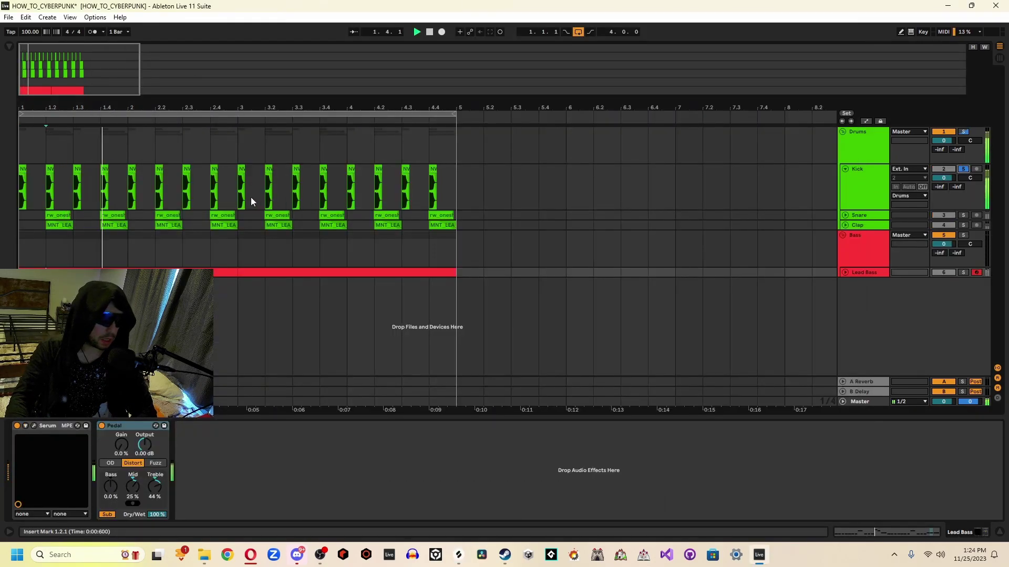
- Select the Kick track in Ableton Live to inspect its device chain
{"action": "left_click", "coordinate": [847, 182]}
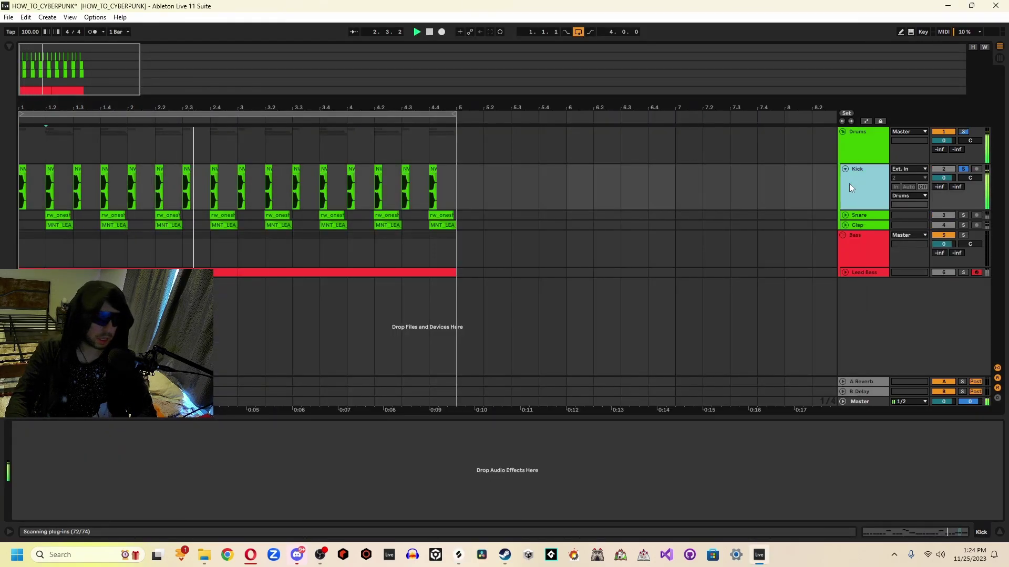
- Switch to Splice, show drum snares instead of kicks, and audition samples from NW_NDRE_snare_dotcom.wav down to DIA_SWR_snare6.wav
{"action": "key", "text": "alt+Tab"}
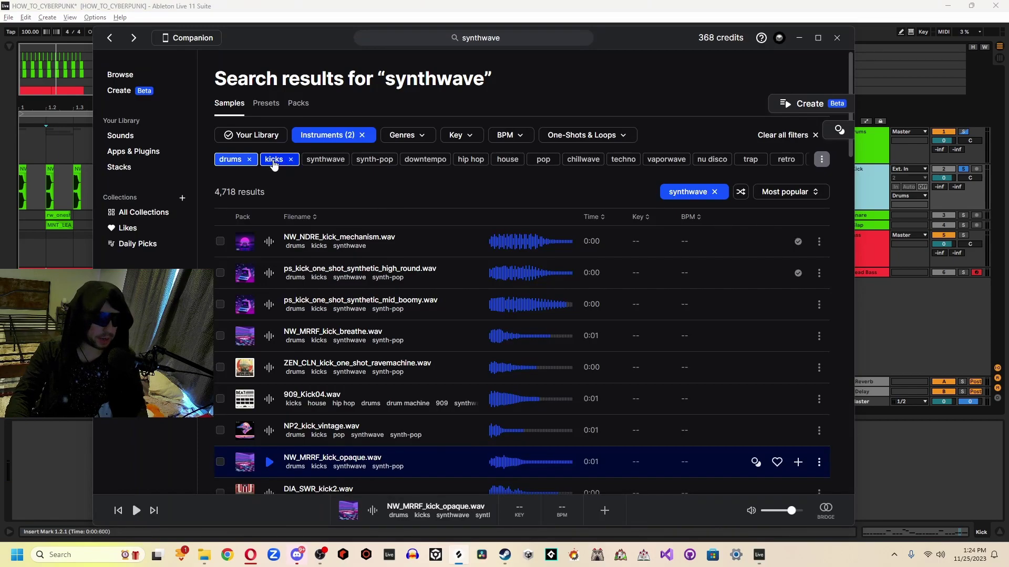
{"action": "left_click", "coordinate": [270, 275]}
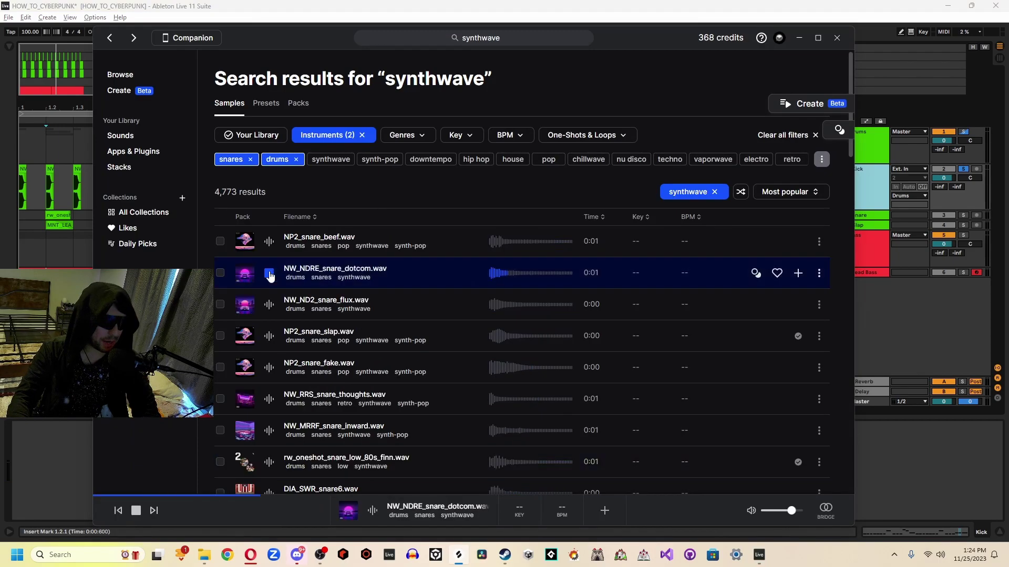
{"action": "key", "text": "Down"}
{"action": "key", "text": "Down"}
{"action": "key", "text": "Down"}
{"action": "key", "text": "Down"}
{"action": "key", "text": "Down"}
{"action": "key", "text": "Down"}
{"action": "scroll", "coordinate": [270, 276], "scroll_direction": "down", "scroll_amount": 5}
{"action": "key", "text": "Down"}
{"action": "key", "text": "Up"}
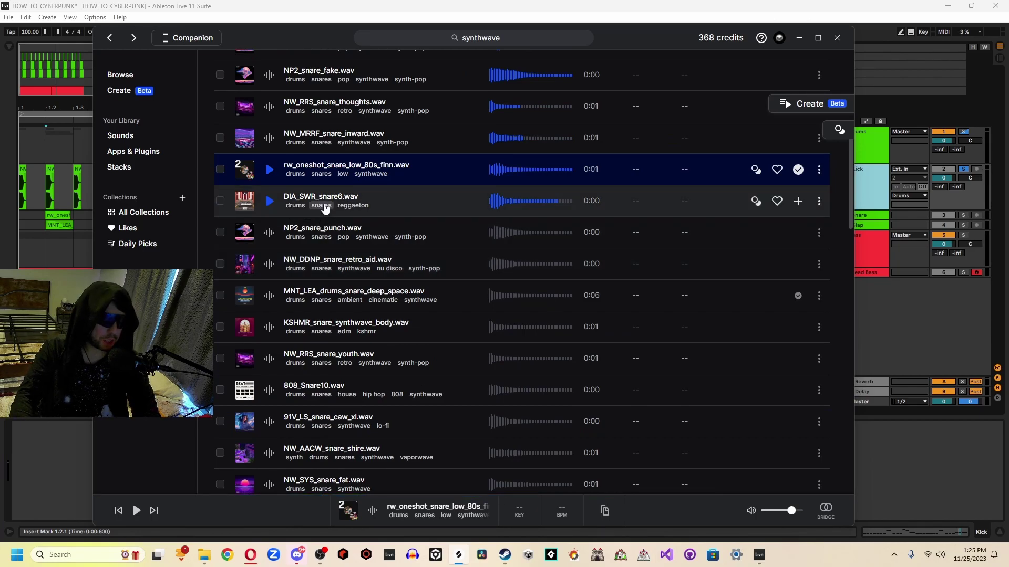
{"action": "key", "text": "Up"}
{"action": "key", "text": "Up"}
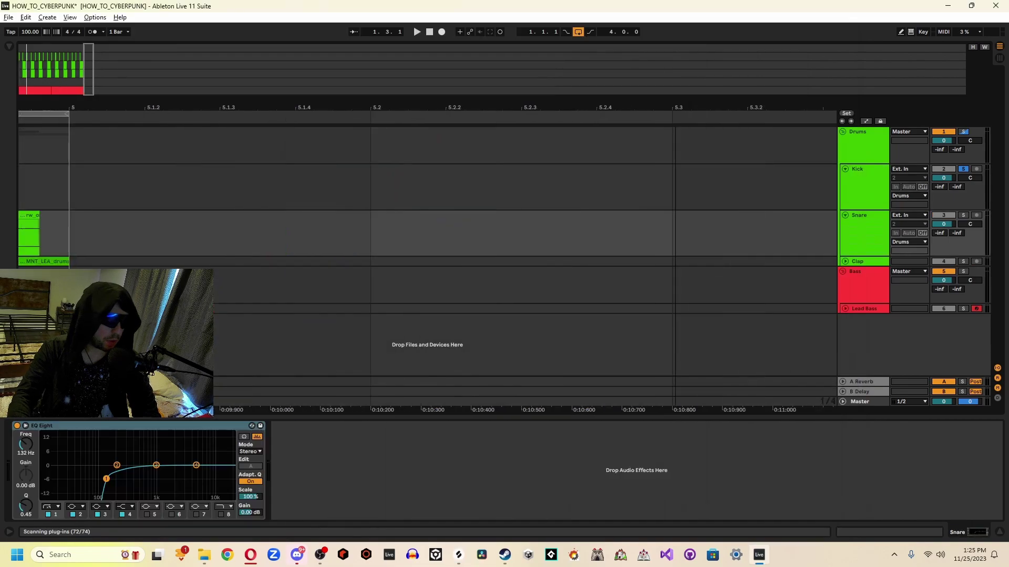
- In Ableton Live, examine the snare clips' timing against the kicks and the Snare track's EQ Eight low-cut band
{"action": "left_click_drag", "start_coordinate": [87, 78], "coordinate": [39, 90]}
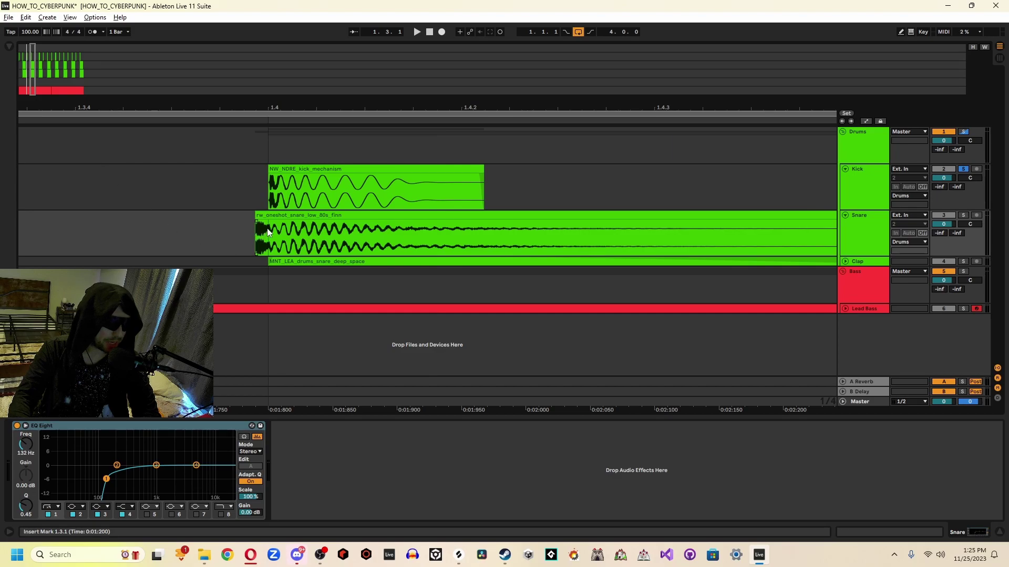
{"action": "key", "text": "minus"}
{"action": "key", "text": "minus"}
{"action": "left_click", "coordinate": [862, 224]}
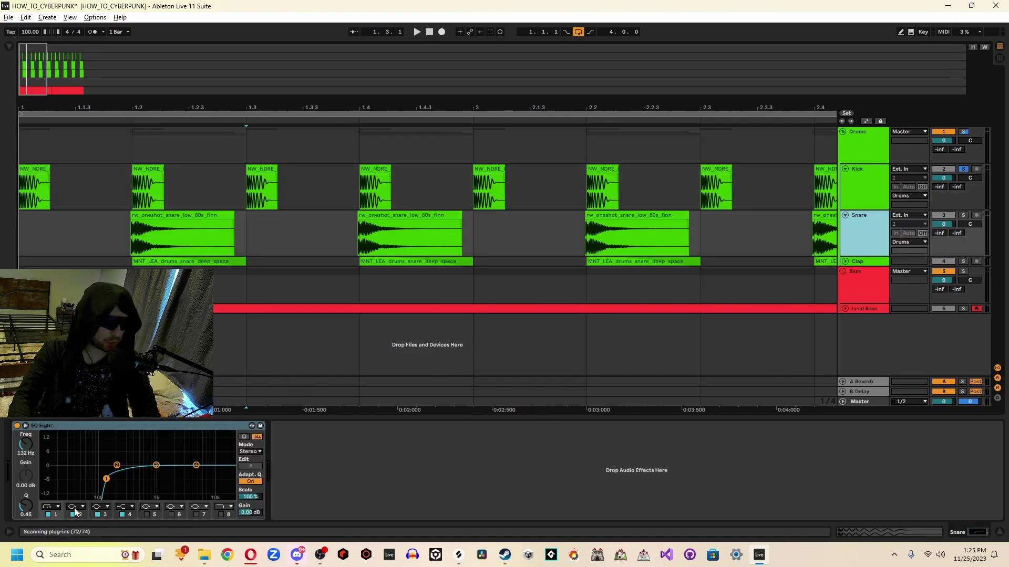
{"action": "left_click", "coordinate": [107, 481]}
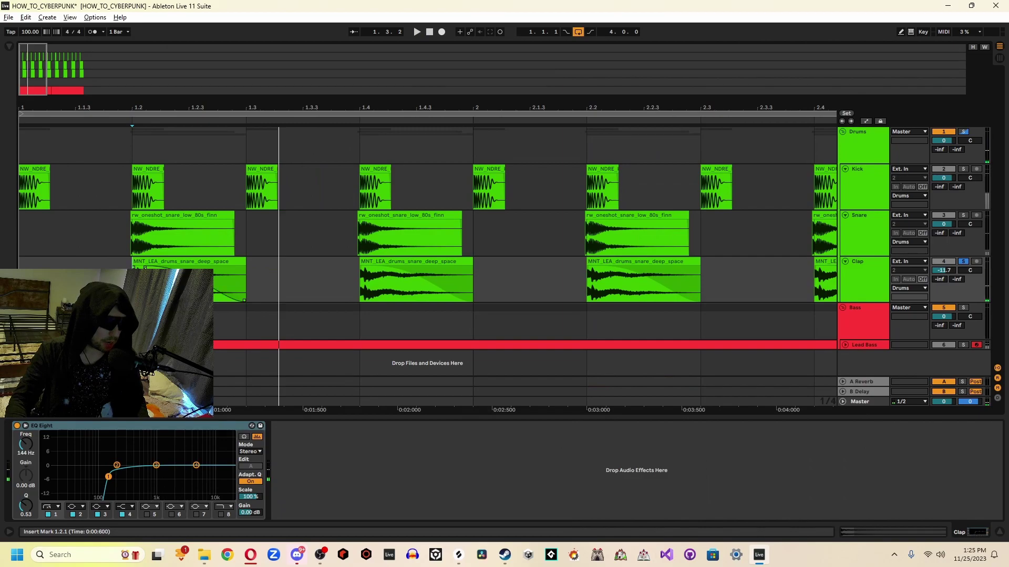
- Try extending the first Clap clip to 1.4.1, play it back, and undo the extension
{"action": "left_click_drag", "start_coordinate": [246, 260], "coordinate": [327, 262]}
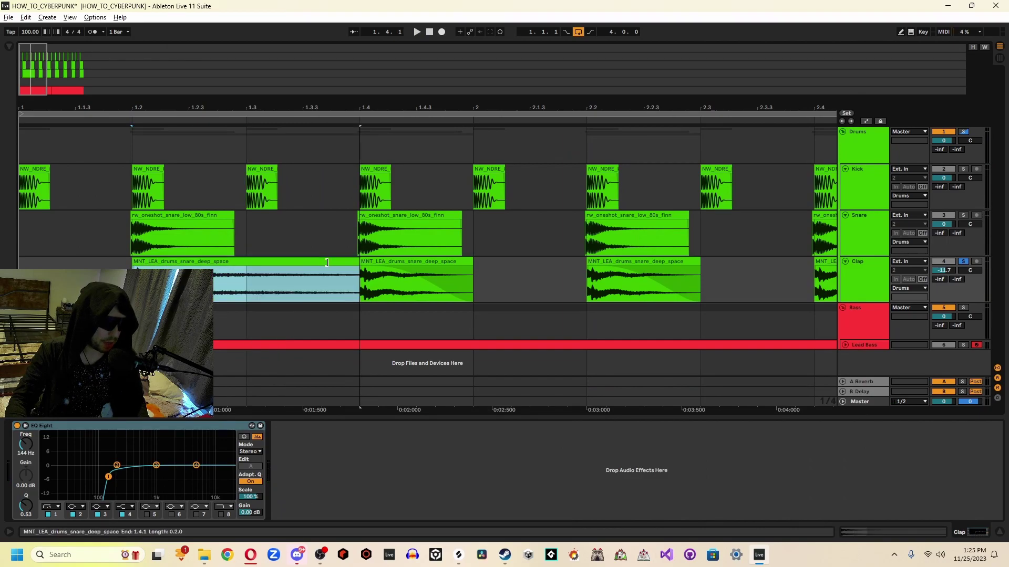
{"action": "key", "text": "space"}
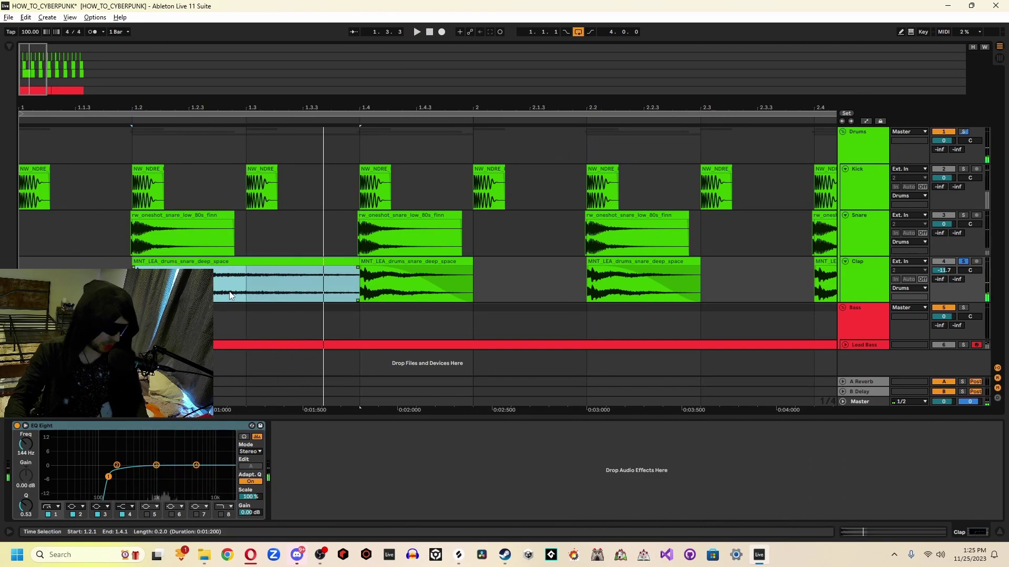
{"action": "key", "text": "ctrl+z"}
{"action": "key", "text": "space"}
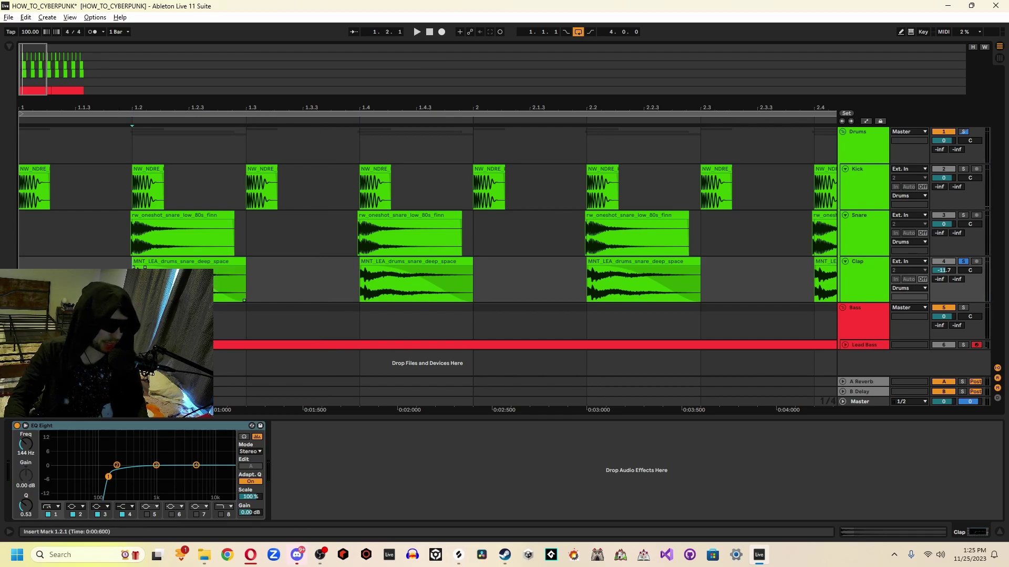
- Solo the whole Drums group and play back the full four-bar drum pattern
{"action": "left_click", "coordinate": [964, 132]}
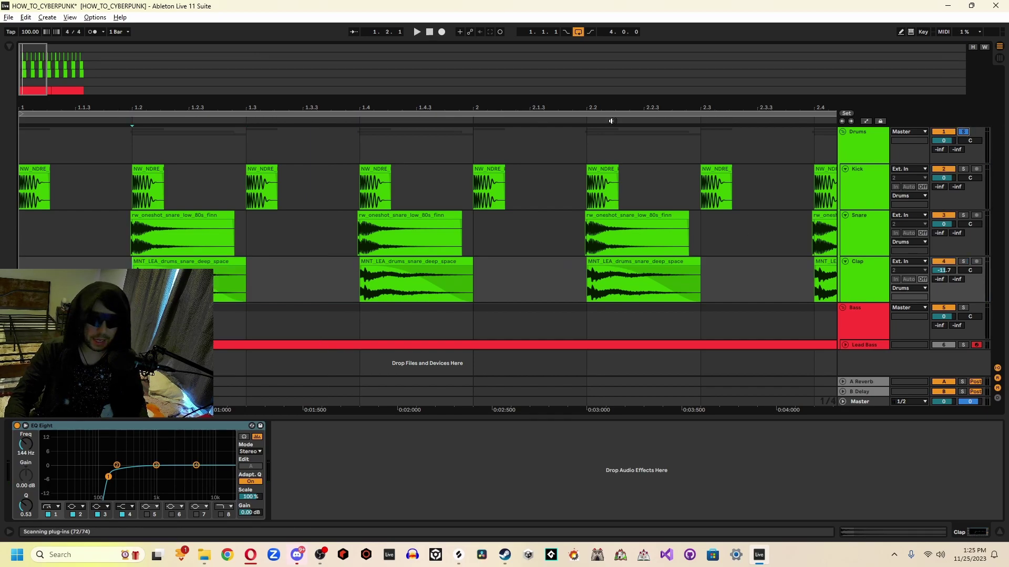
{"action": "left_click_drag", "start_coordinate": [36, 67], "coordinate": [36, 47]}
{"action": "key", "text": "space"}
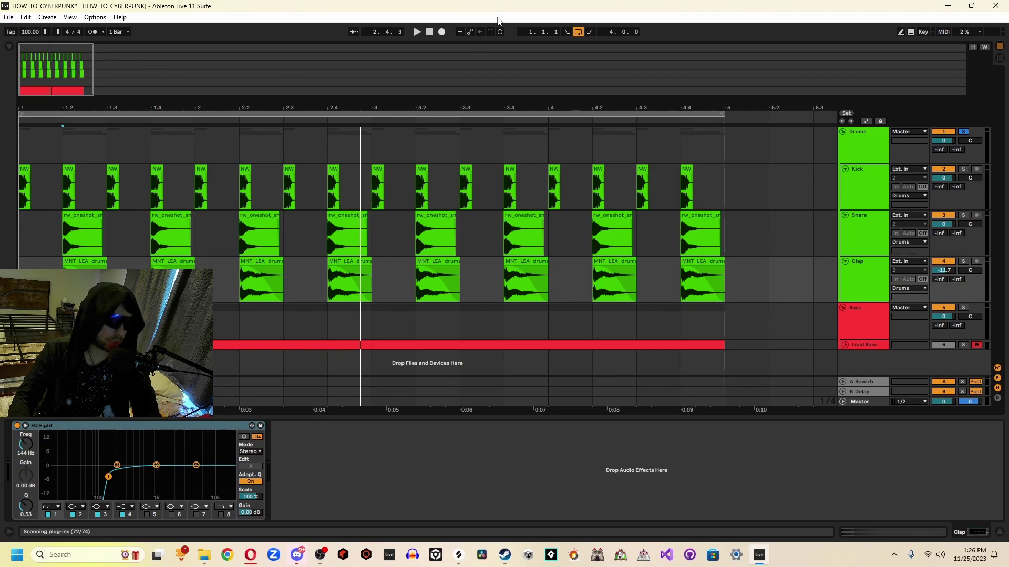
- Inspect the device chains of the Drums group and its Kick, Snare and Clap tracks
{"action": "left_click", "coordinate": [863, 140]}
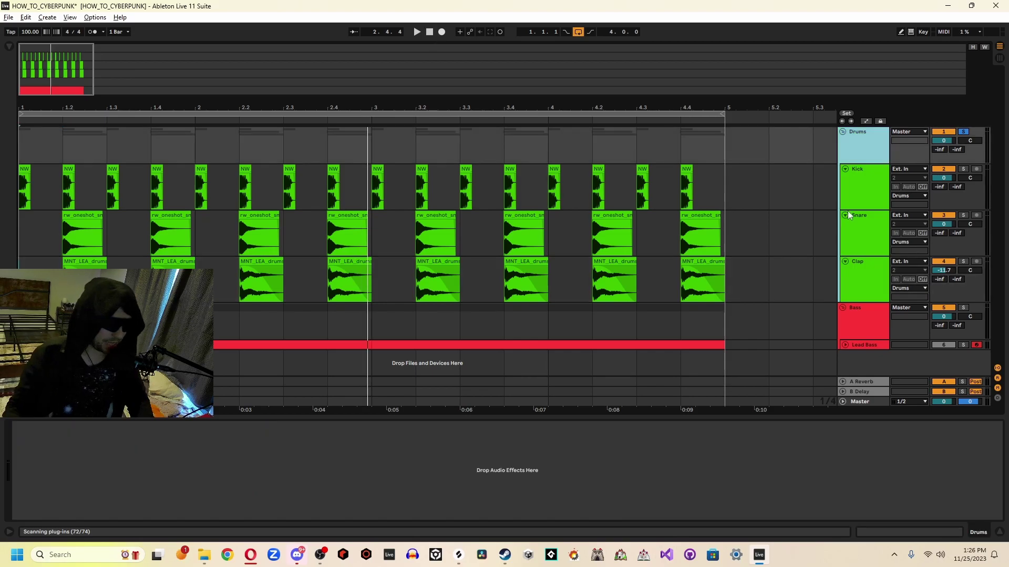
{"action": "left_click", "coordinate": [870, 205]}
{"action": "left_click", "coordinate": [874, 244]}
{"action": "left_click", "coordinate": [874, 276]}
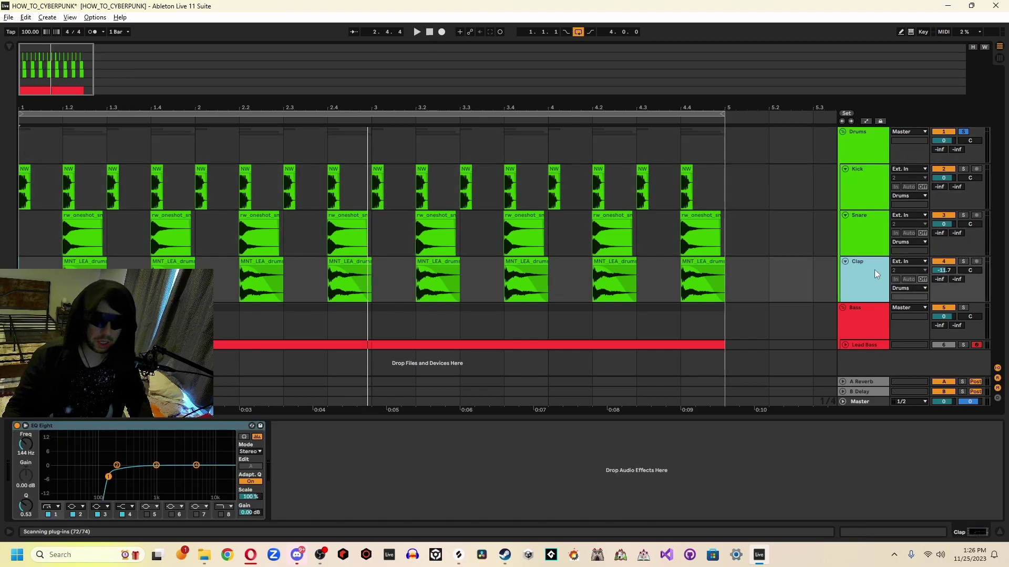
{"action": "left_click", "coordinate": [865, 241]}
{"action": "left_click", "coordinate": [865, 203]}
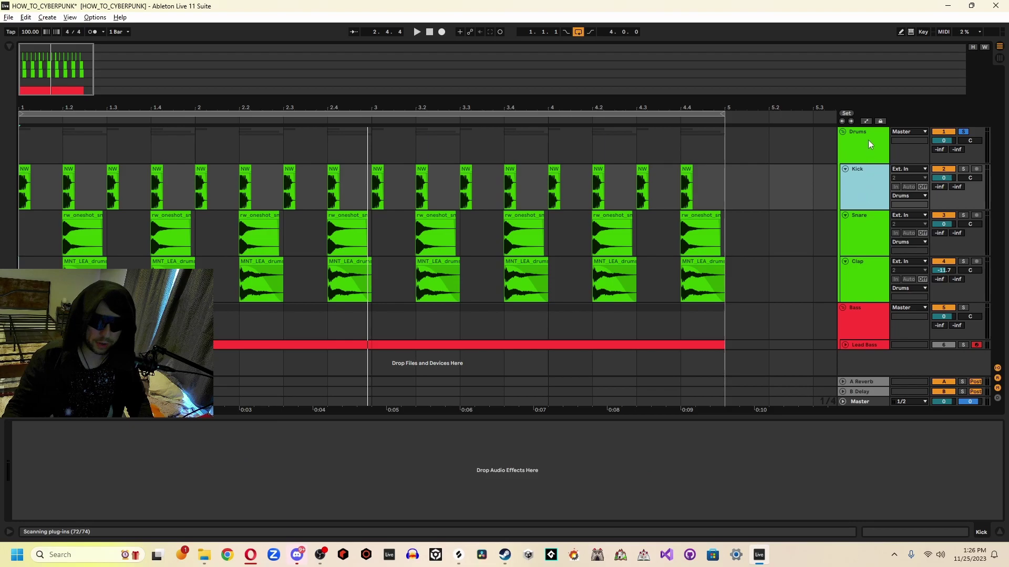
- Select the Drums group and fold its tracks away
{"action": "left_click", "coordinate": [868, 141]}
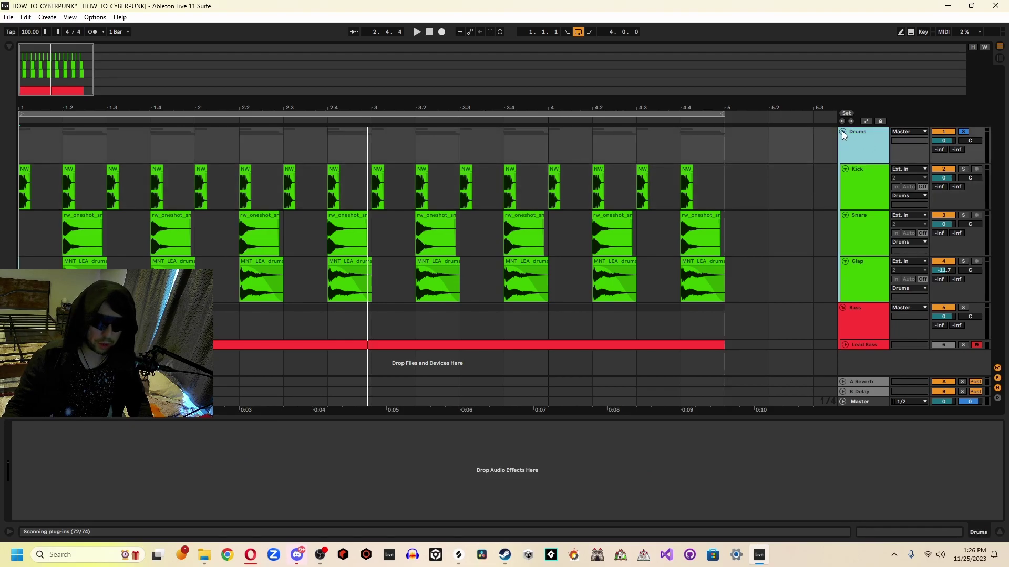
{"action": "left_click", "coordinate": [843, 132]}
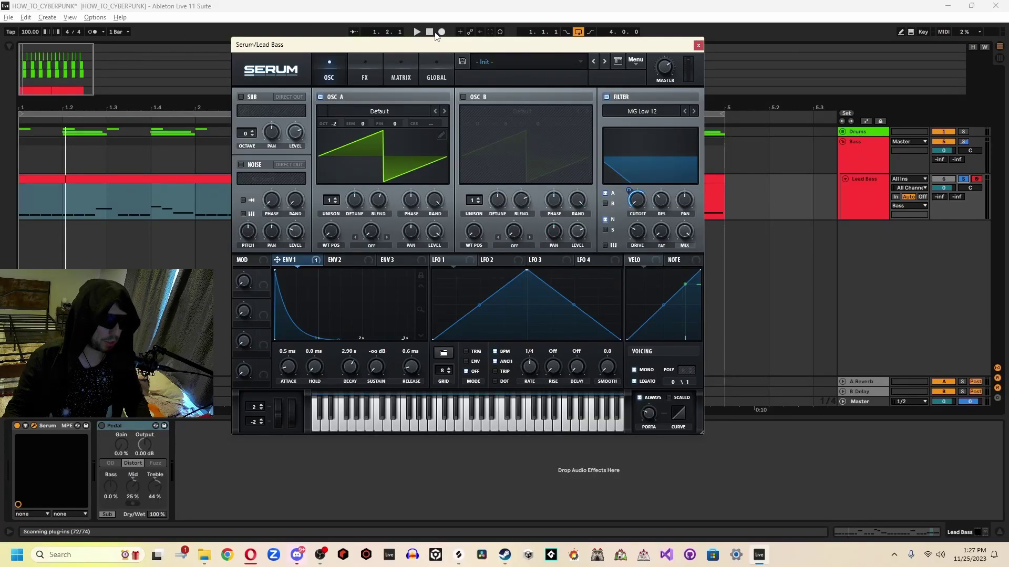
- Return playback to the start of the arrangement and listen to the Lead Bass with its Serum patch open
{"action": "left_click", "coordinate": [429, 33]}
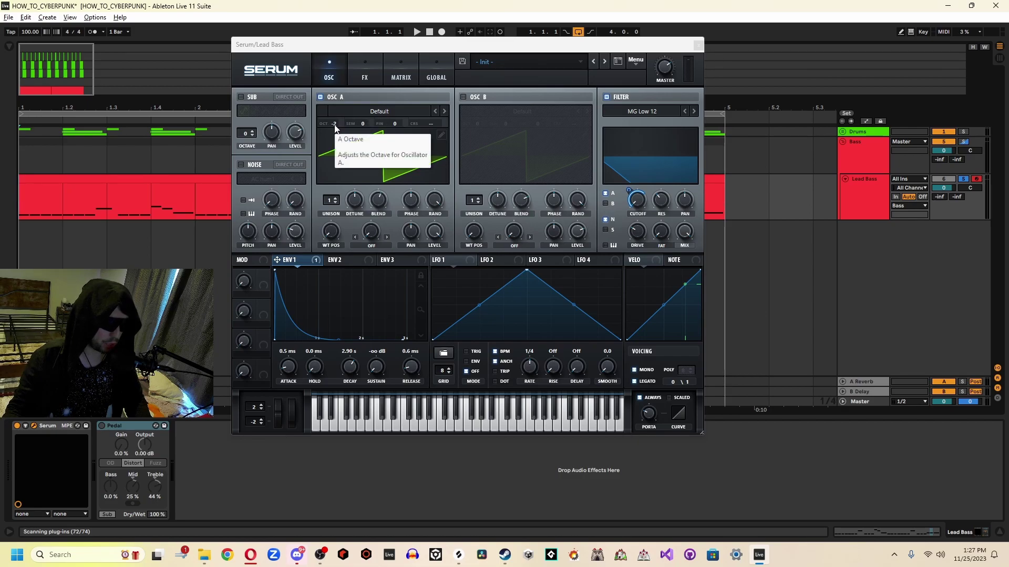
{"action": "key", "text": "space"}
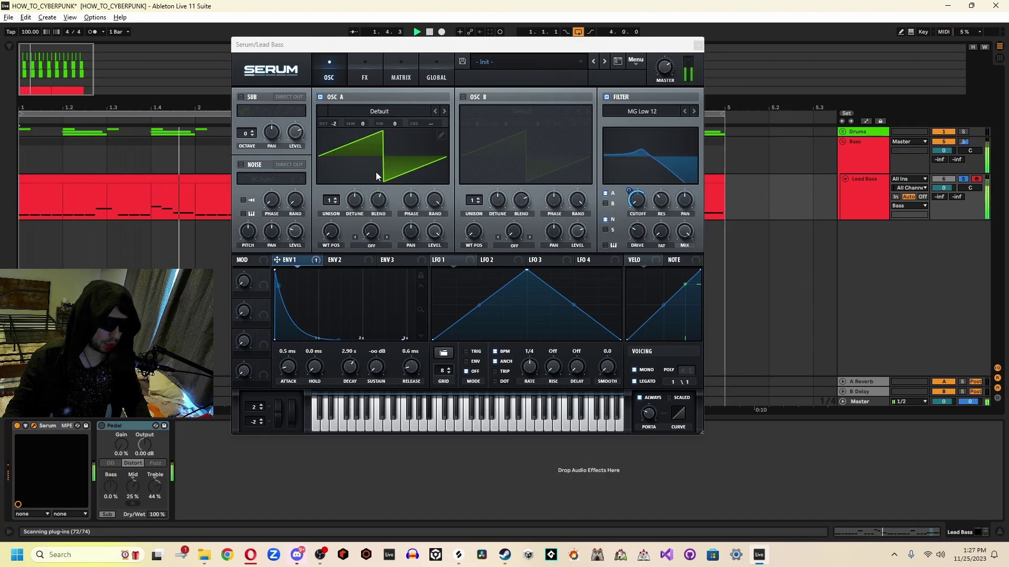
{"action": "left_click", "coordinate": [367, 85]}
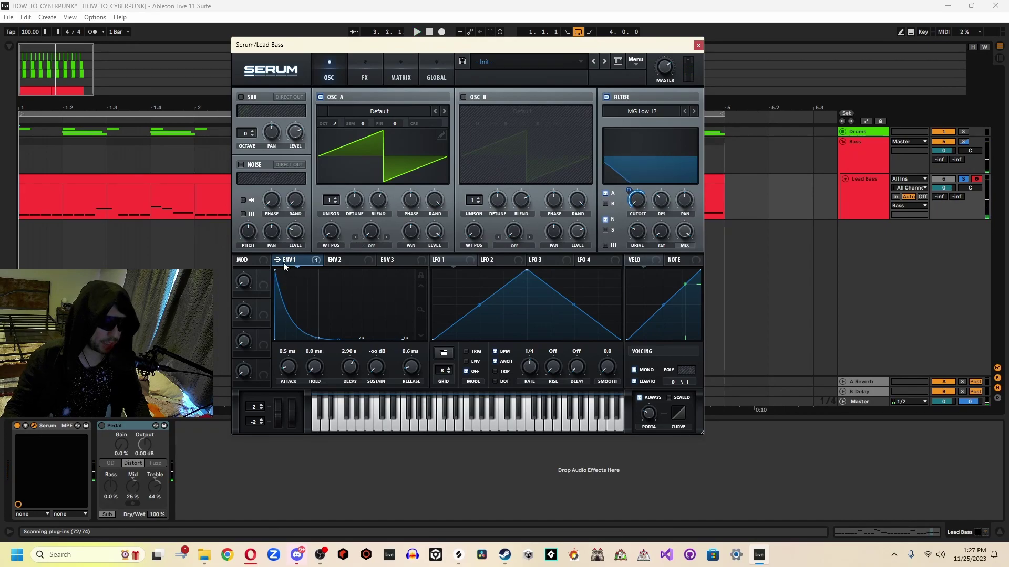
- Set Serum's envelope 2 to a 2.99 s decay and 0% sustain, and compare it with envelope 1
{"action": "left_click", "coordinate": [347, 263]}
{"action": "left_click_drag", "start_coordinate": [318, 270], "coordinate": [341, 343]}
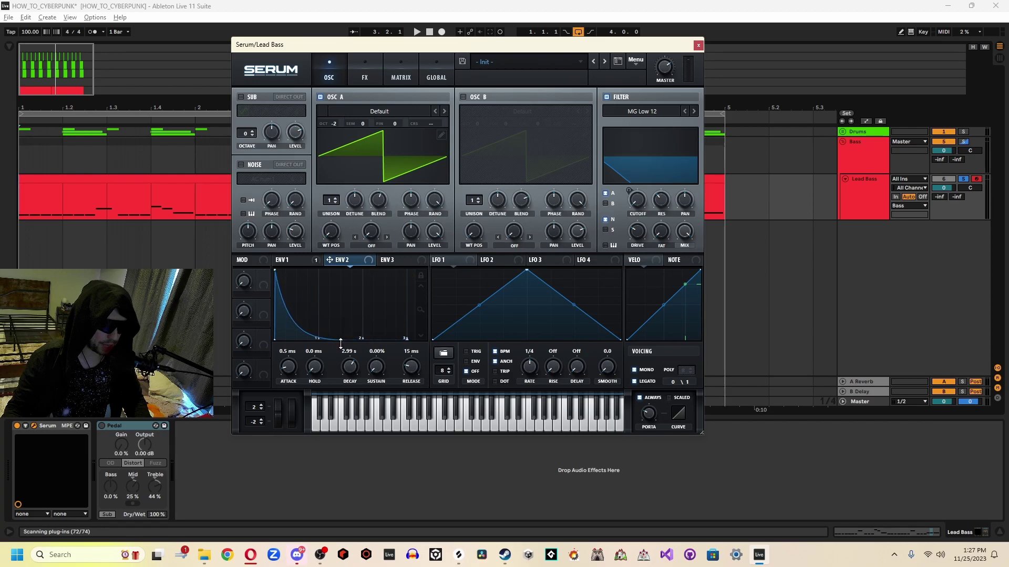
{"action": "left_click", "coordinate": [301, 260]}
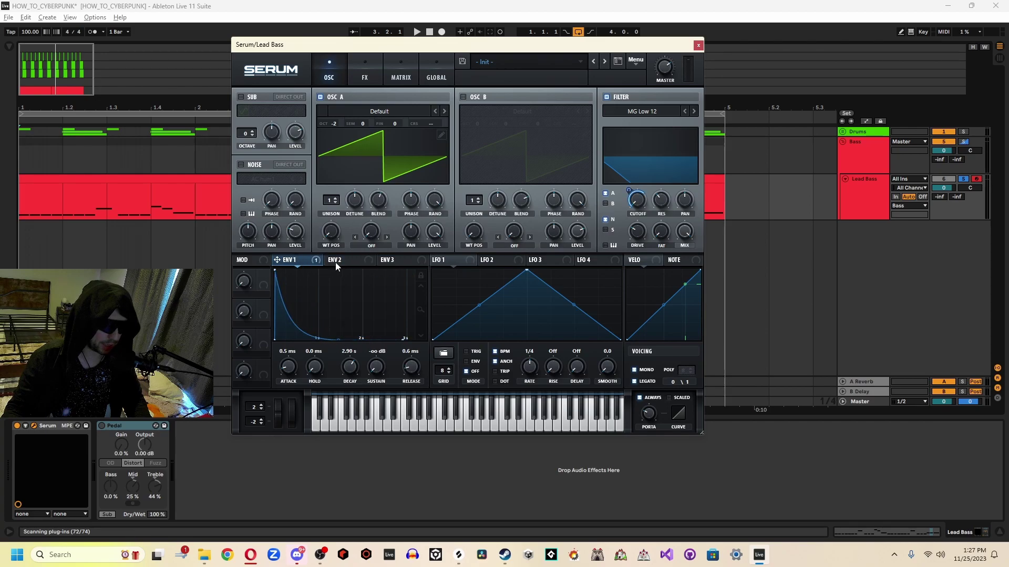
{"action": "left_click", "coordinate": [341, 260]}
{"action": "left_click", "coordinate": [302, 257]}
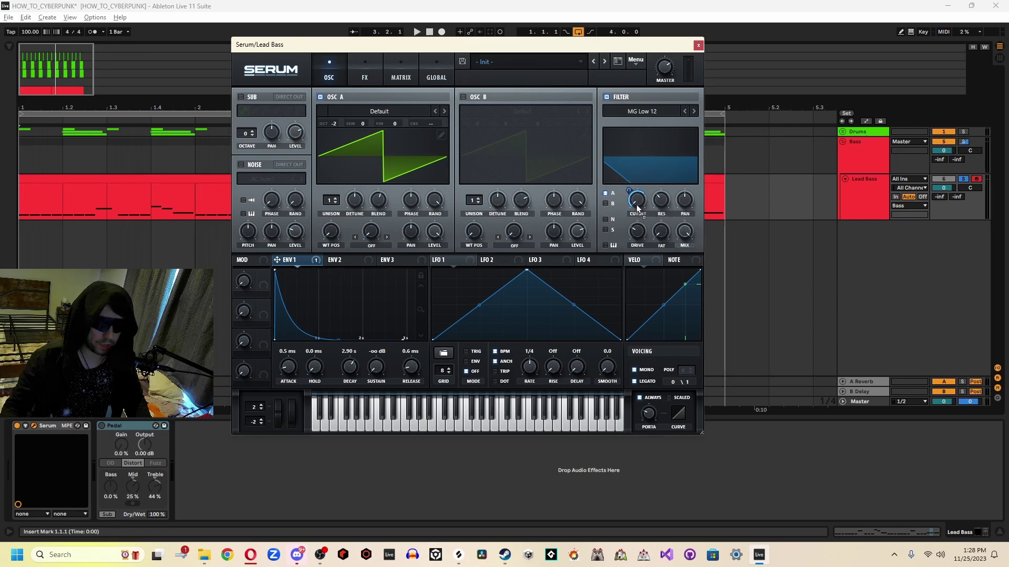
- Play the Lead Bass repeatedly to compare Serum's filter drive settings, including 0%
{"action": "key", "text": "space"}
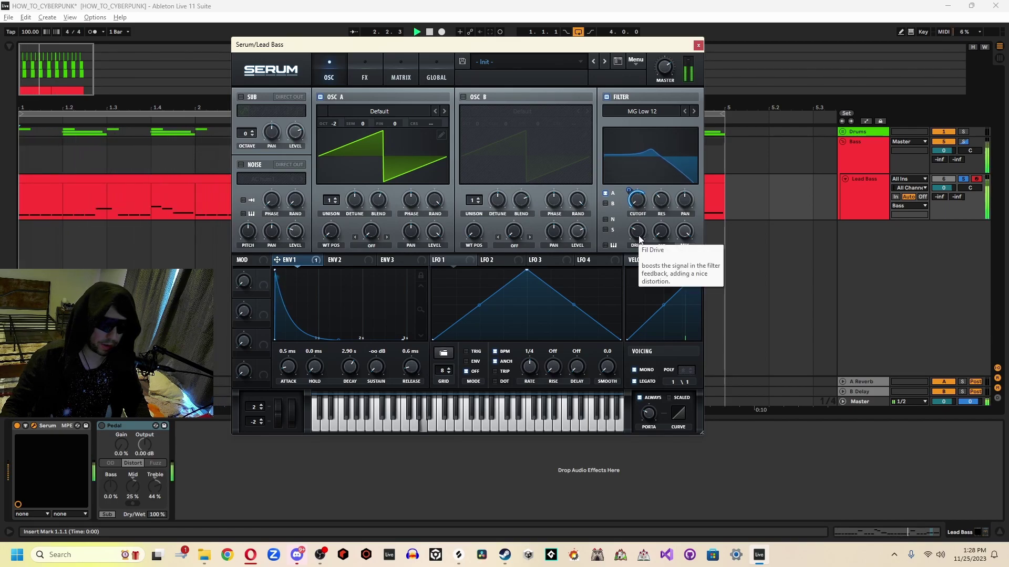
{"action": "key", "text": "space"}
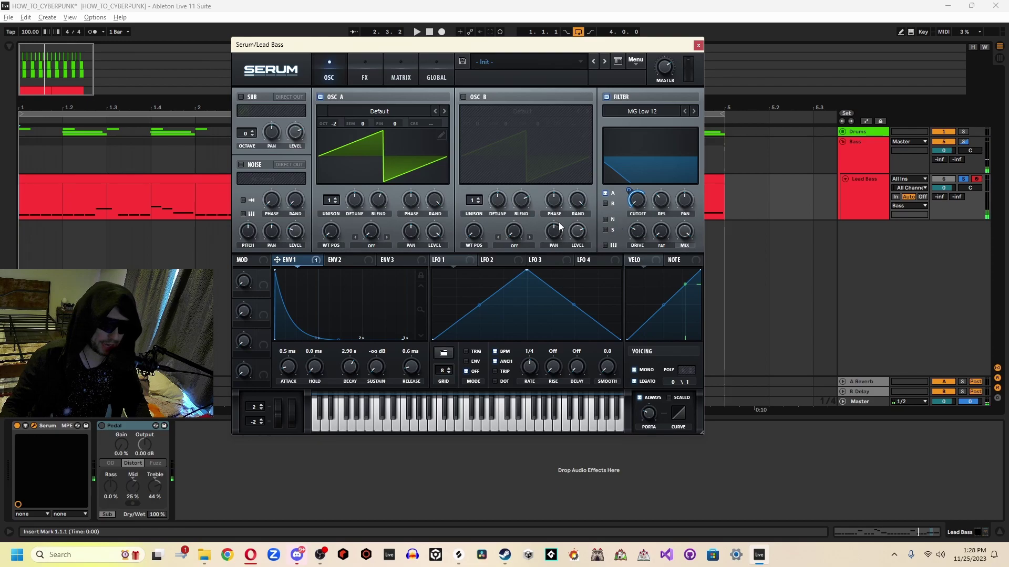
{"action": "key", "text": "space"}
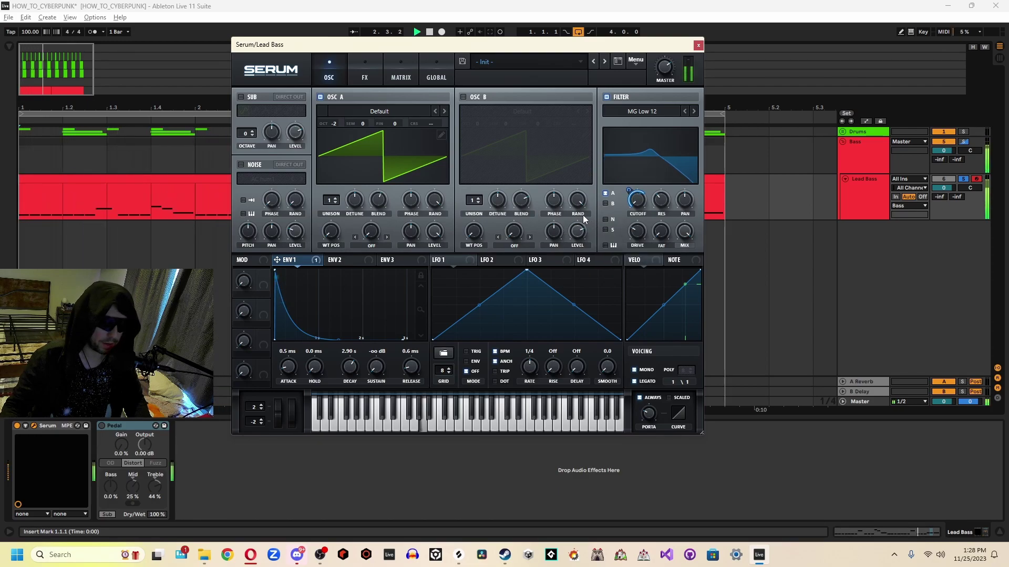
{"action": "key", "text": "space"}
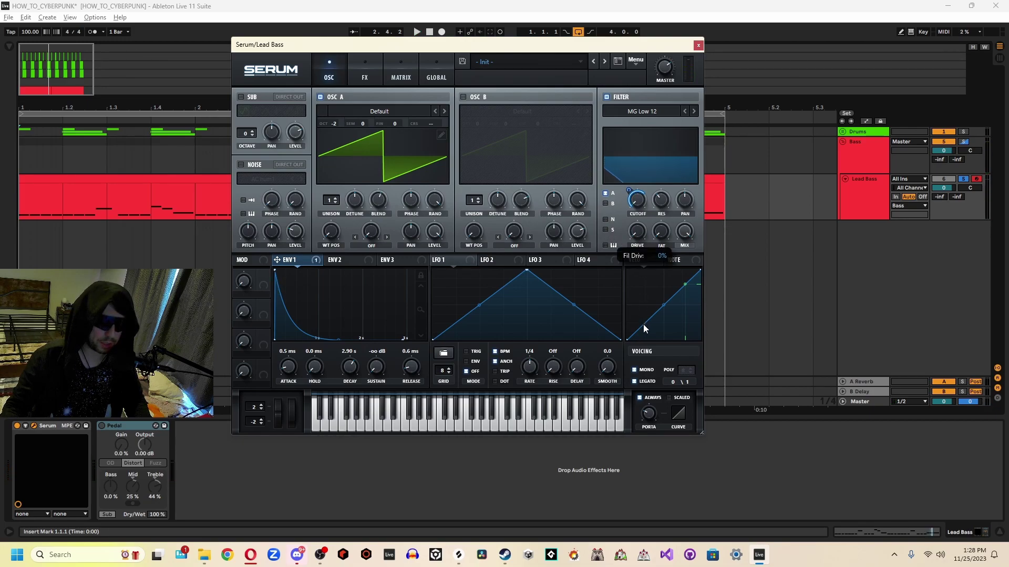
{"action": "key", "text": "space"}
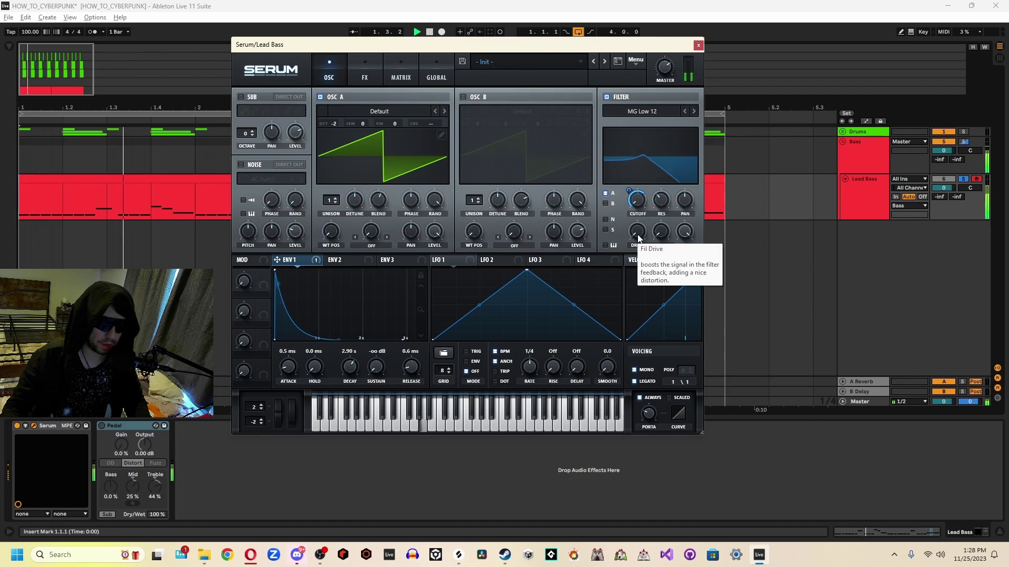
- Set Serum's filter drive to 27% and play the Lead Bass to hear it
{"action": "key", "text": "space"}
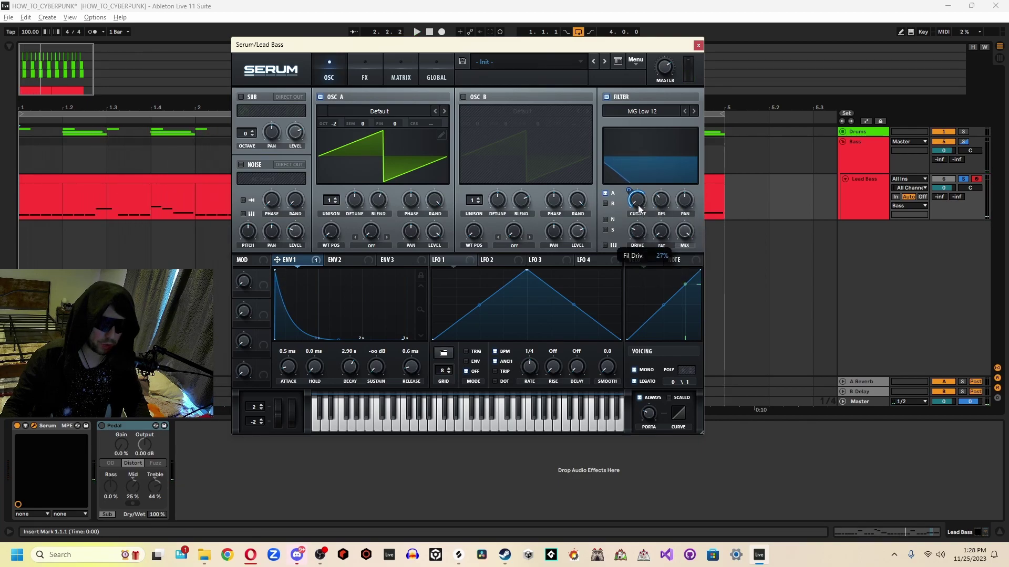
{"action": "key", "text": "space"}
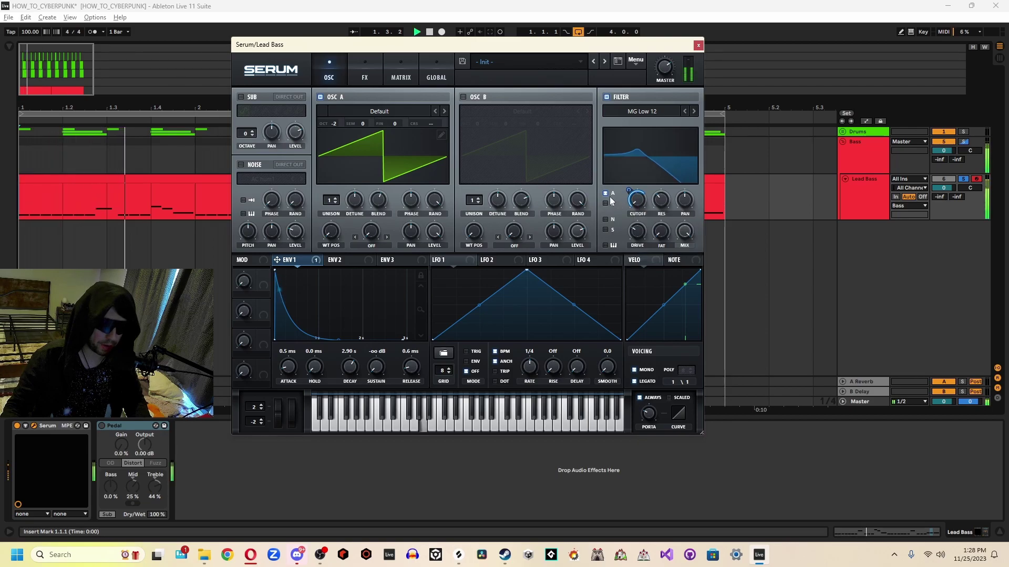
{"action": "key", "text": "space"}
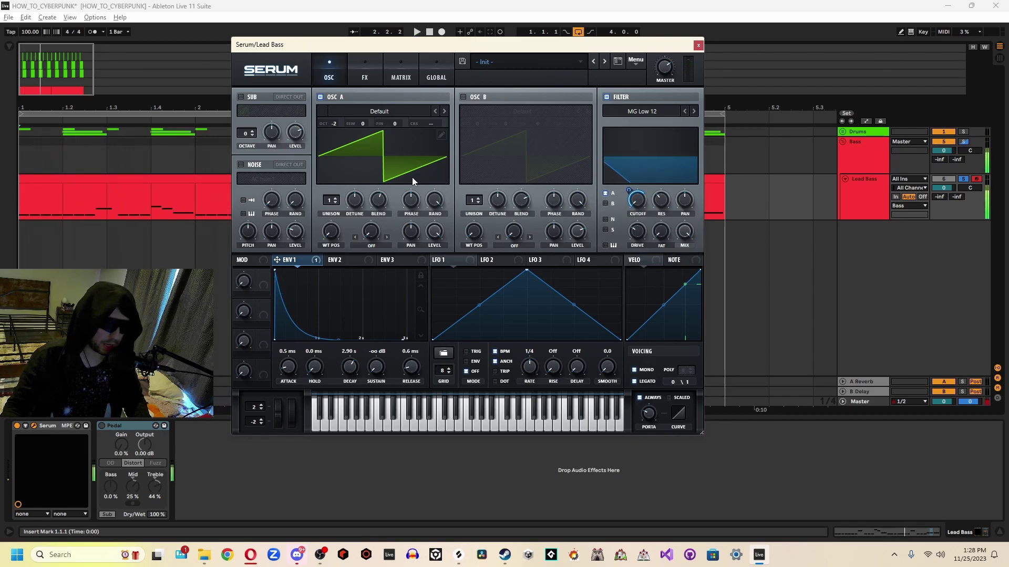
- Raise oscillator A's unison to 7 voices in Serum and play the Lead Bass to hear the thicker sound
{"action": "left_click", "coordinate": [335, 199]}
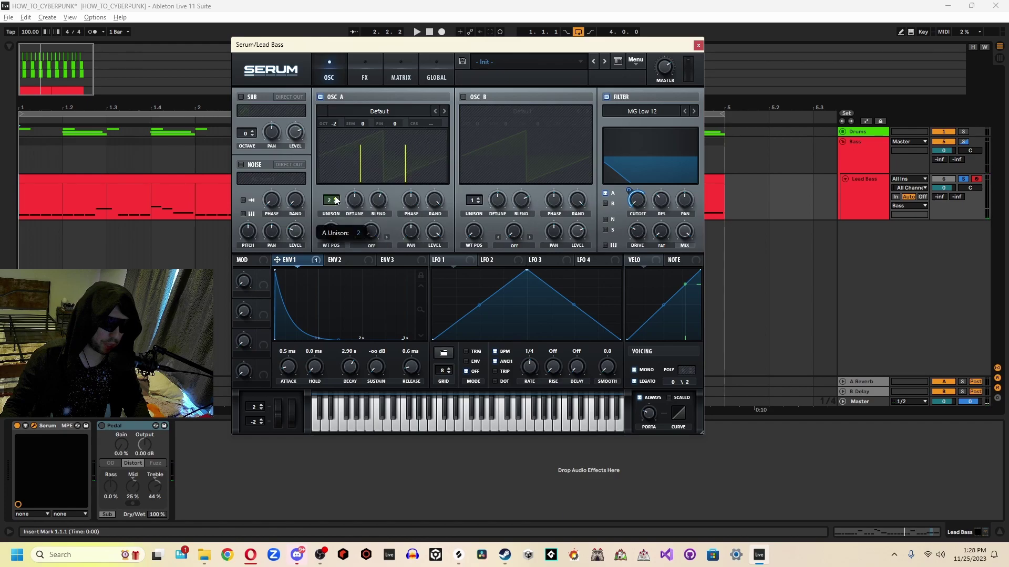
{"action": "scroll", "coordinate": [335, 200], "scroll_direction": "up", "scroll_amount": 5}
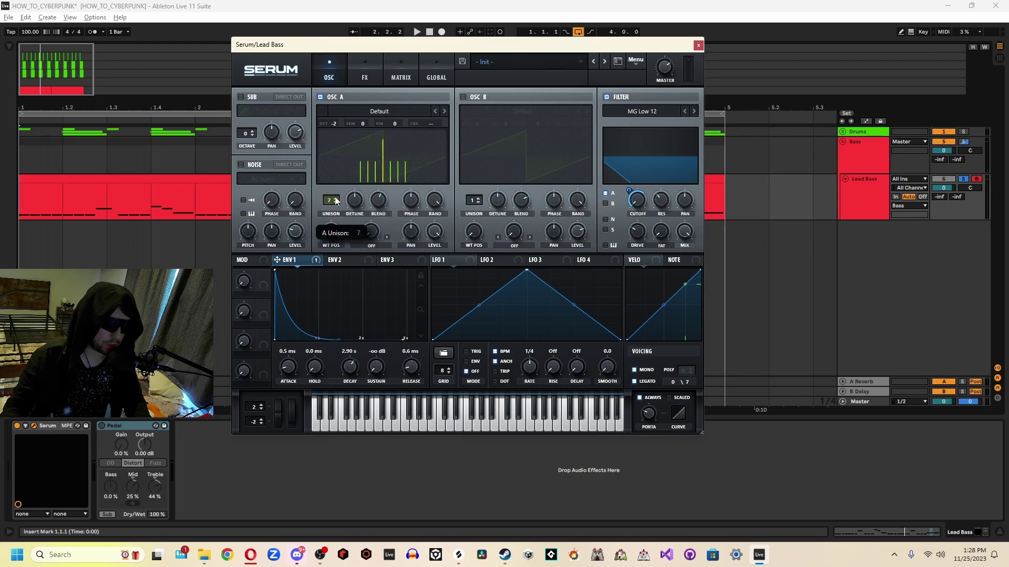
{"action": "key", "text": "space"}
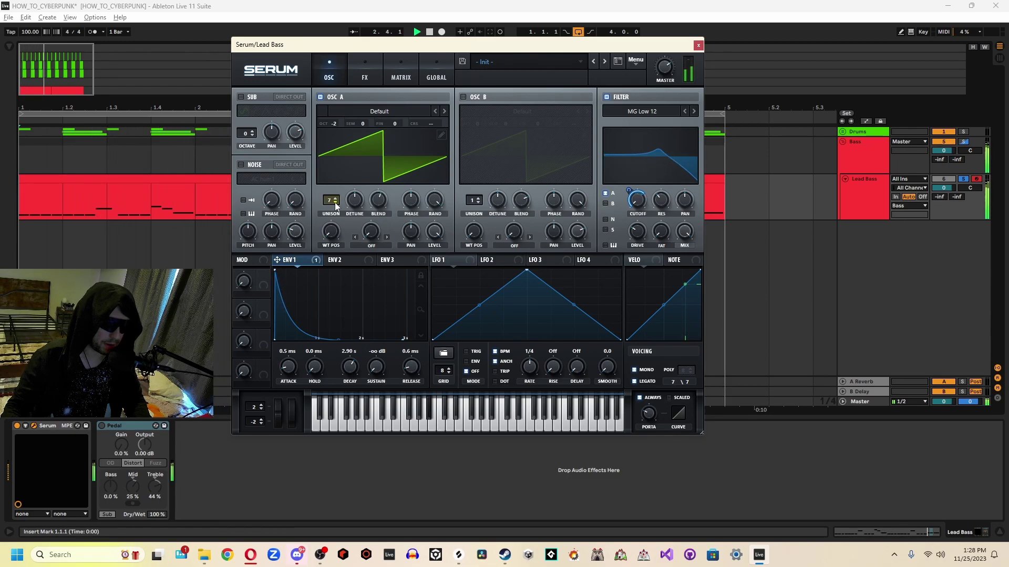
{"action": "key", "text": "space"}
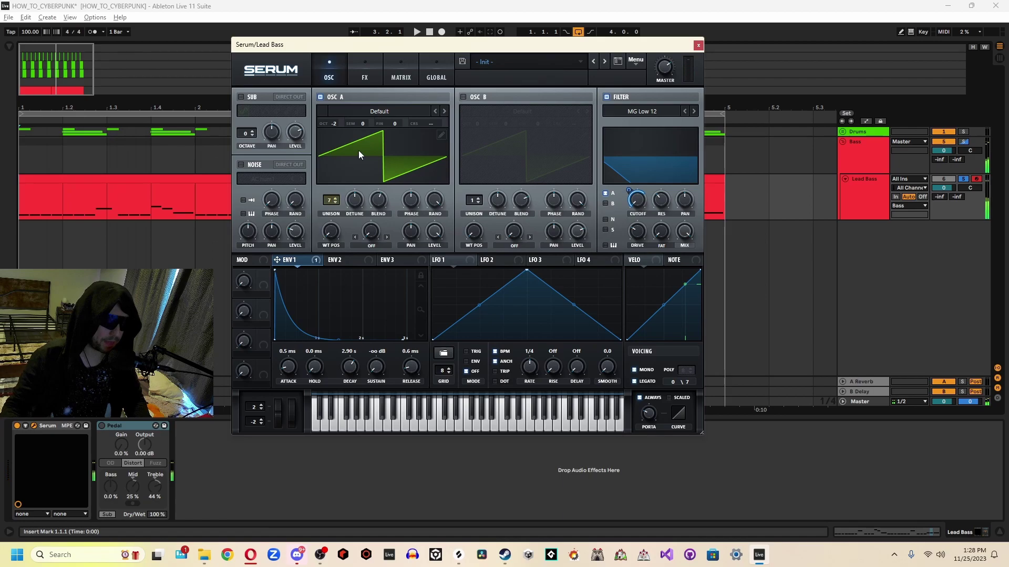
- Enable distortion in Serum's effects rack and play the Lead Bass through it
{"action": "left_click", "coordinate": [366, 79]}
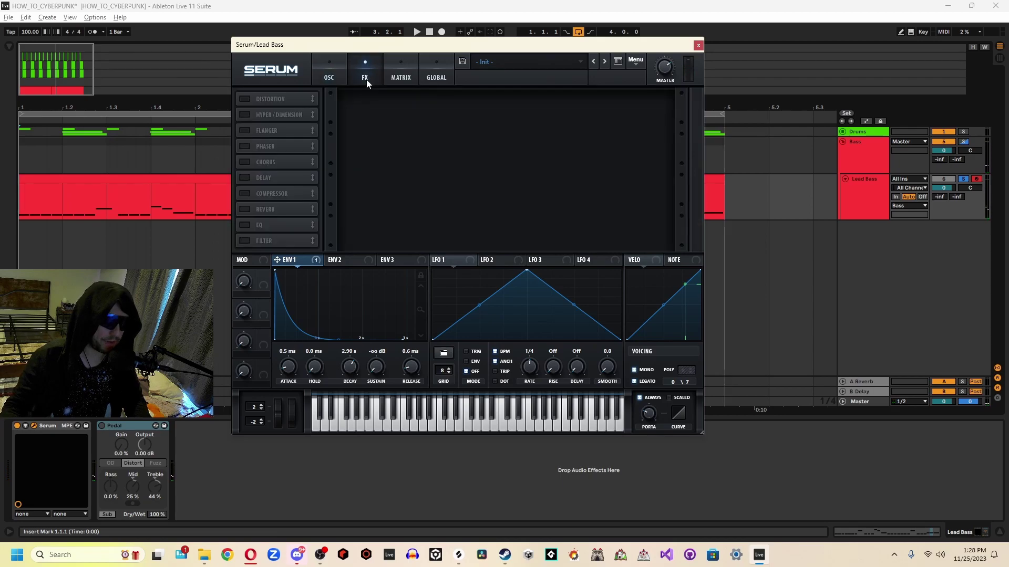
{"action": "left_click", "coordinate": [244, 99]}
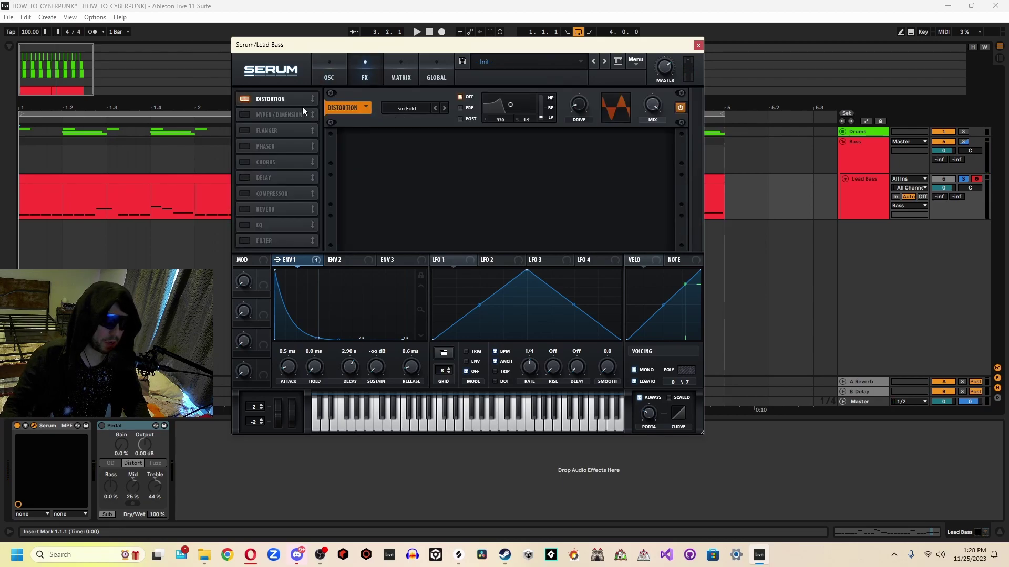
{"action": "mouse_move", "coordinate": [581, 107]}
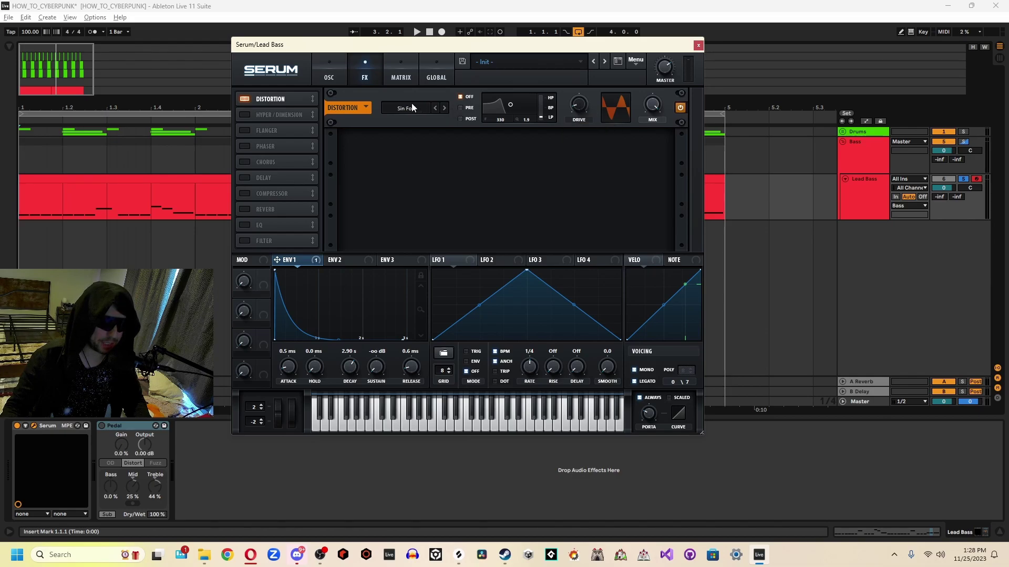
{"action": "key", "text": "space"}
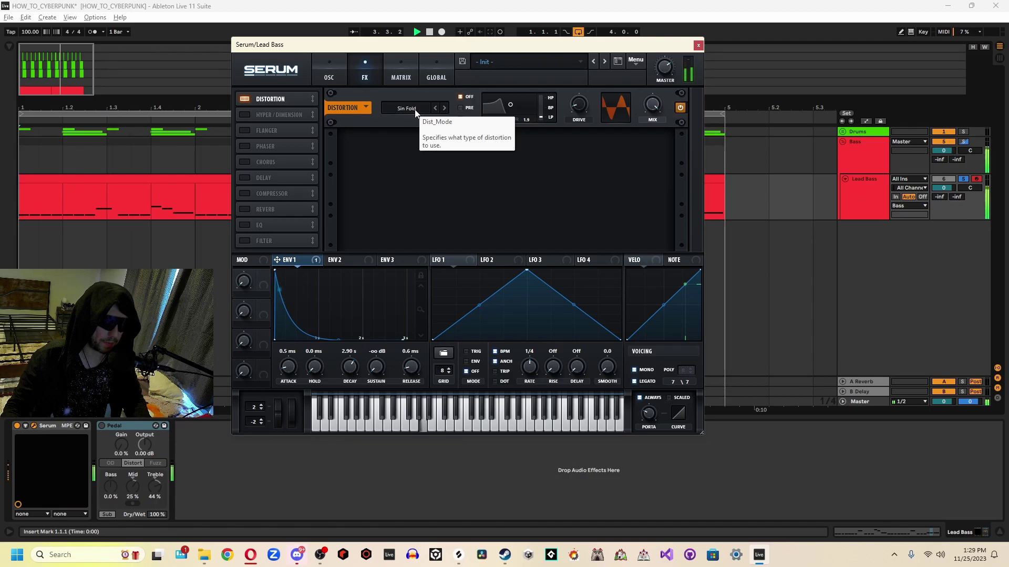
{"action": "key", "text": "space"}
- Move the Serum window aside and locate the Pedal device among the browser's Drive & Color audio effects
{"action": "left_click_drag", "start_coordinate": [374, 48], "coordinate": [423, 49]}
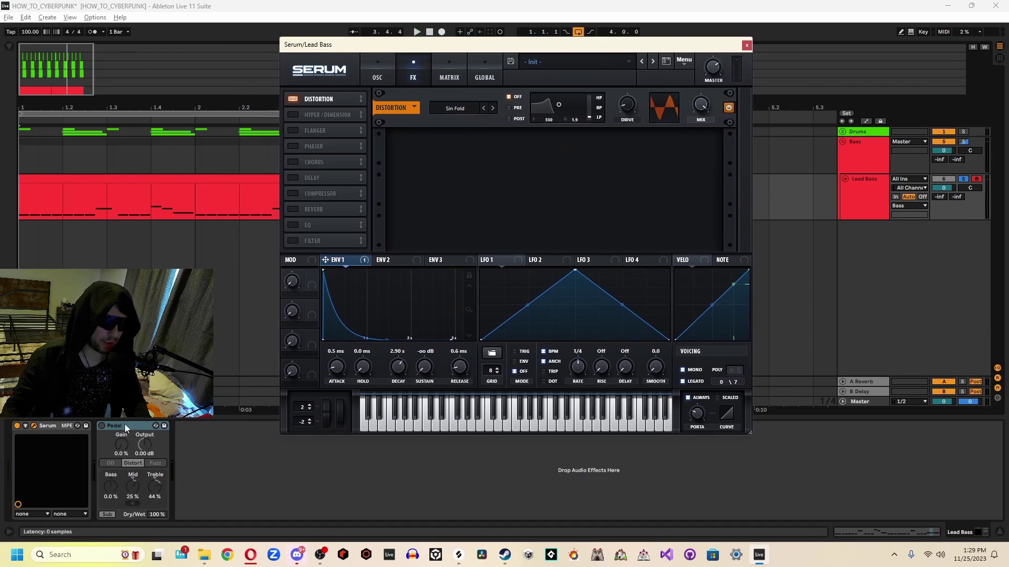
{"action": "left_click", "coordinate": [99, 425]}
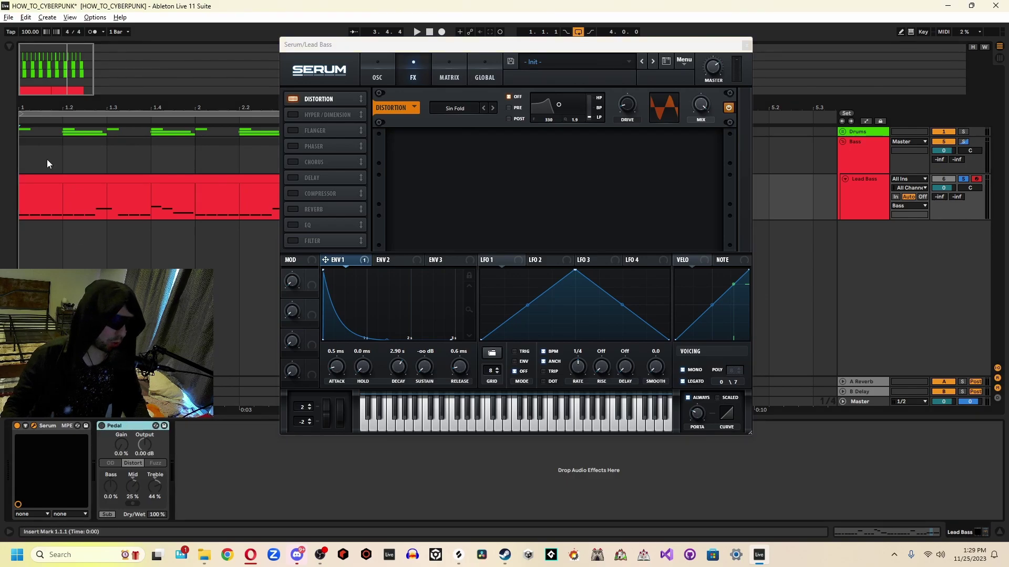
{"action": "left_click", "coordinate": [9, 47]}
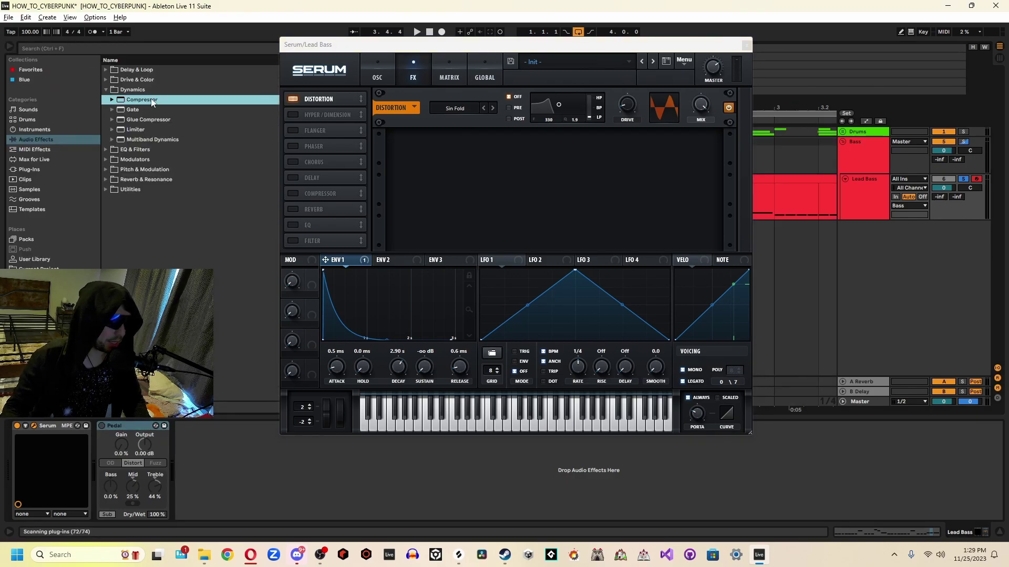
{"action": "left_click", "coordinate": [125, 82]}
{"action": "left_click", "coordinate": [107, 82]}
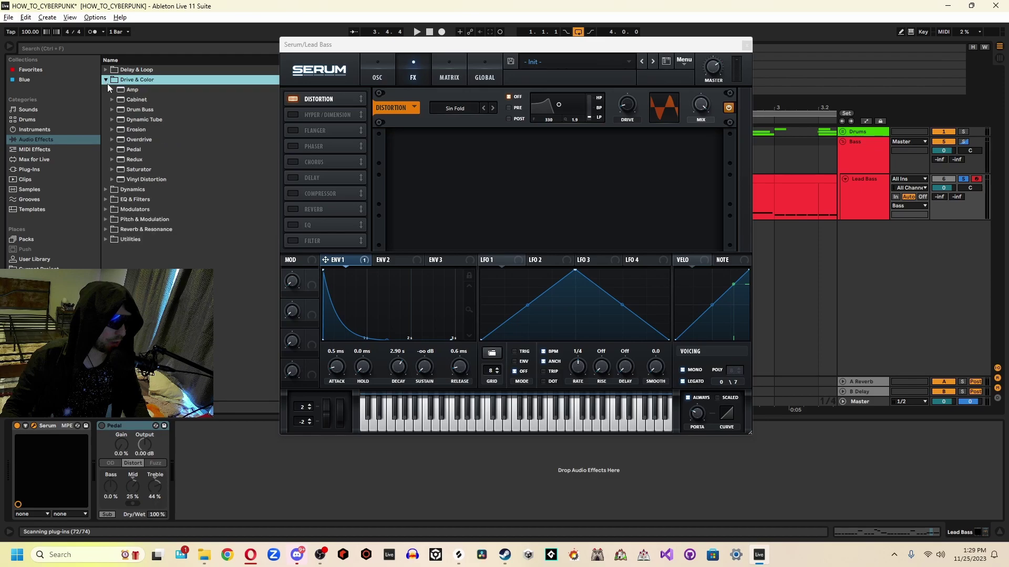
{"action": "left_click", "coordinate": [133, 150]}
- Activate the Pedal device on the Lead Bass and play the track through it
{"action": "left_click", "coordinate": [102, 426]}
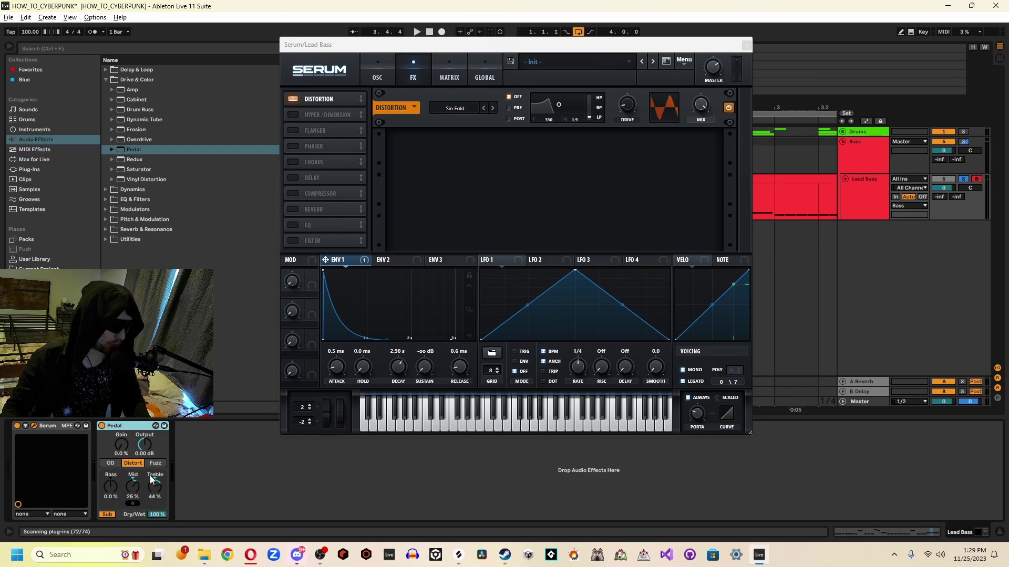
{"action": "key", "text": "space"}
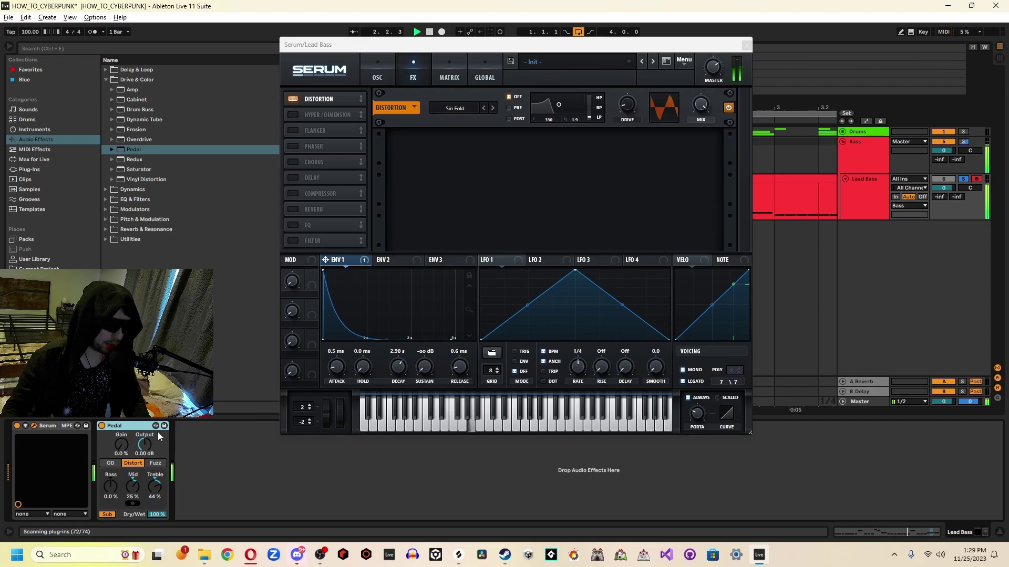
{"action": "key", "text": "space"}
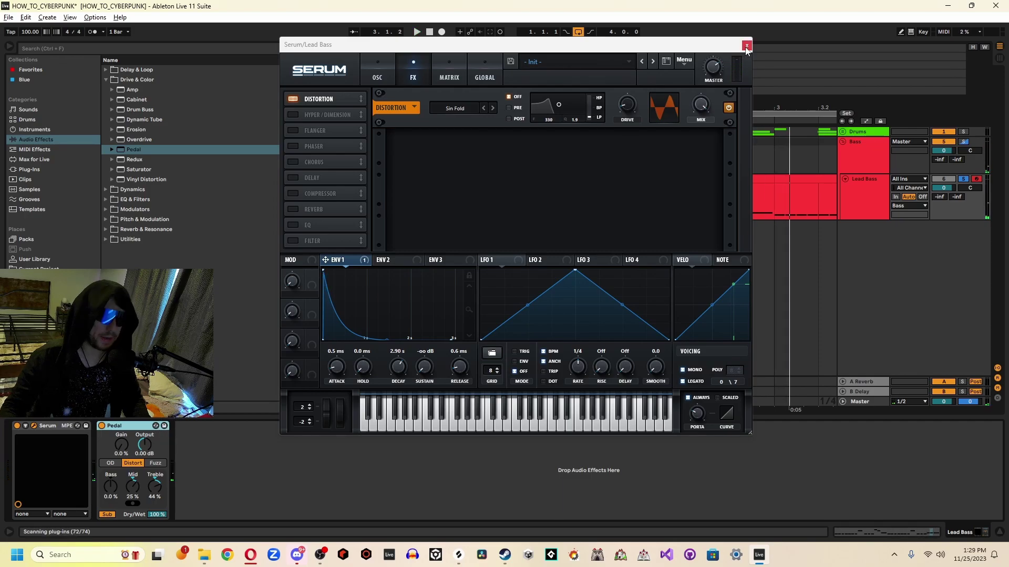
- Close Serum and the browser, then examine the Bass group's kick-sidechained Compressor with the loop playing and the solo switched off
{"action": "left_click", "coordinate": [747, 46]}
{"action": "left_click", "coordinate": [868, 162]}
{"action": "key", "text": "ctrl+alt+b"}
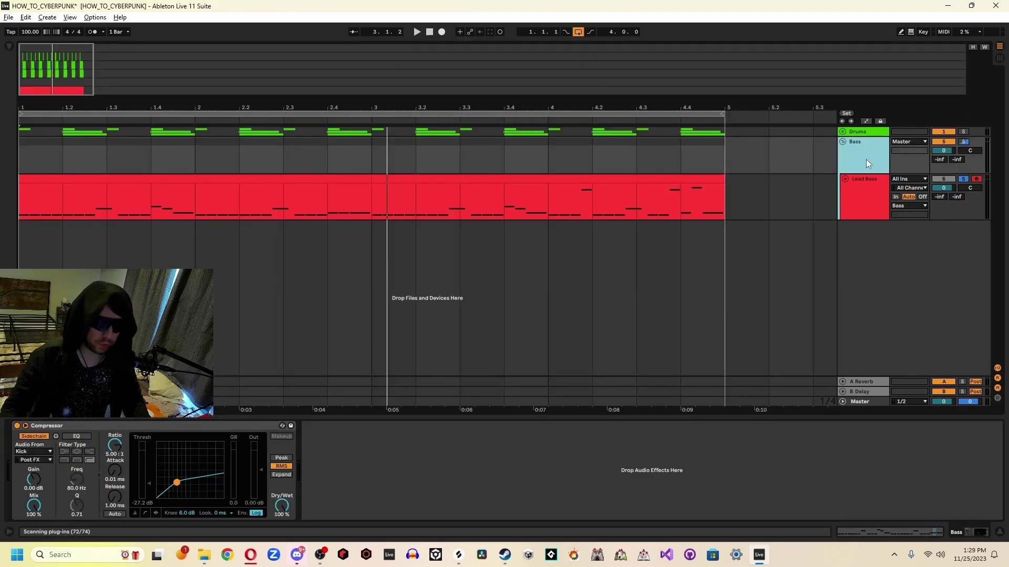
{"action": "left_click", "coordinate": [99, 425]}
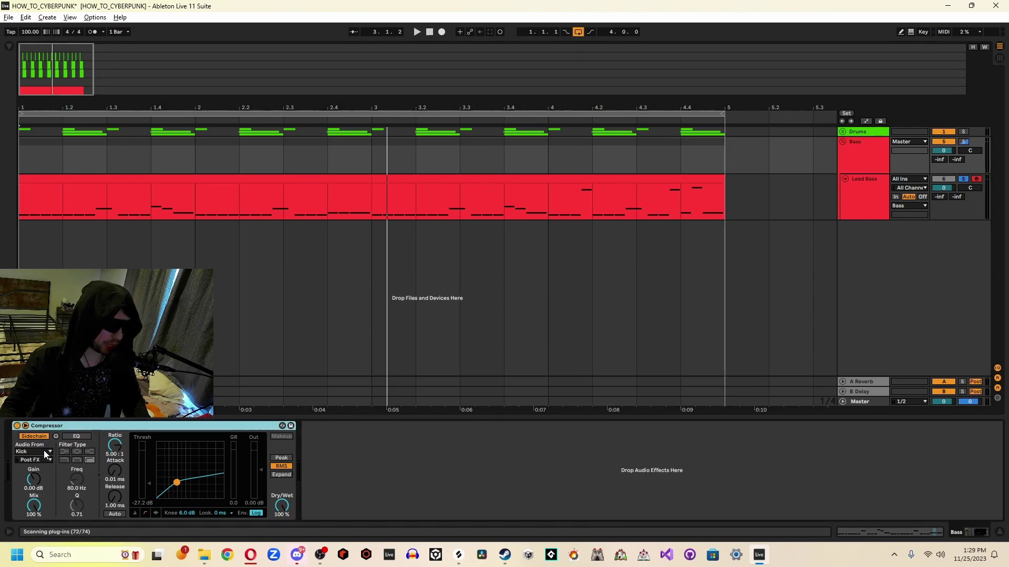
{"action": "left_click", "coordinate": [966, 143]}
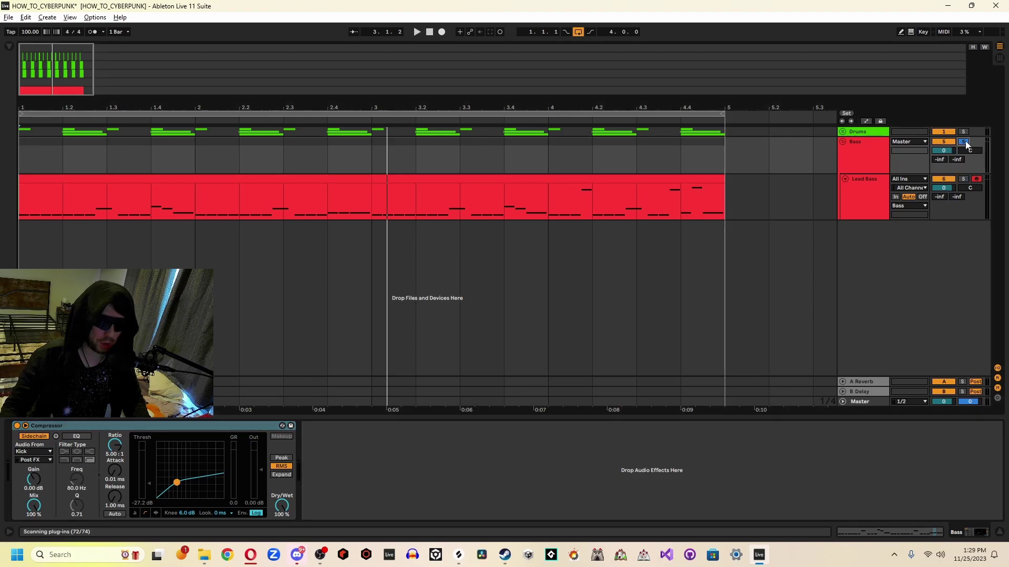
{"action": "key", "text": "space"}
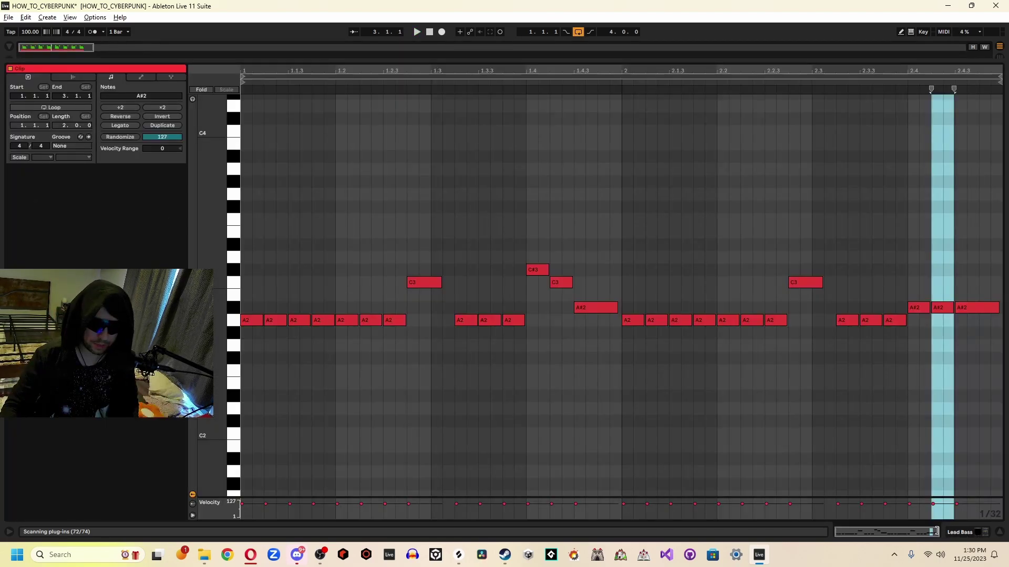
- Set the Lead Bass clip's note grid to a fixed 1/16 and look over its note pattern
{"action": "left_click_drag", "start_coordinate": [935, 532], "coordinate": [869, 520]}
{"action": "right_click", "coordinate": [617, 431]}
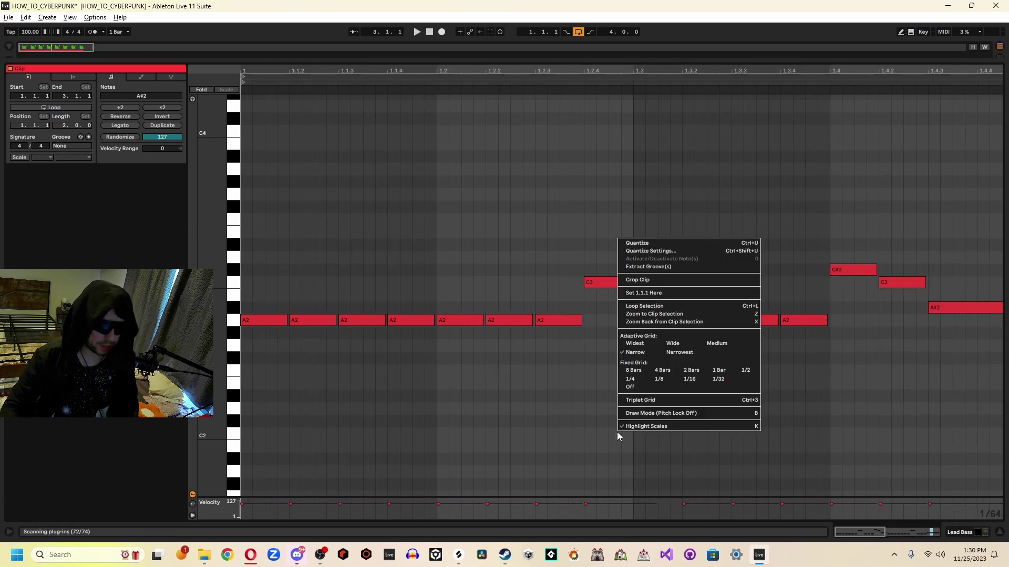
{"action": "left_click", "coordinate": [689, 379]}
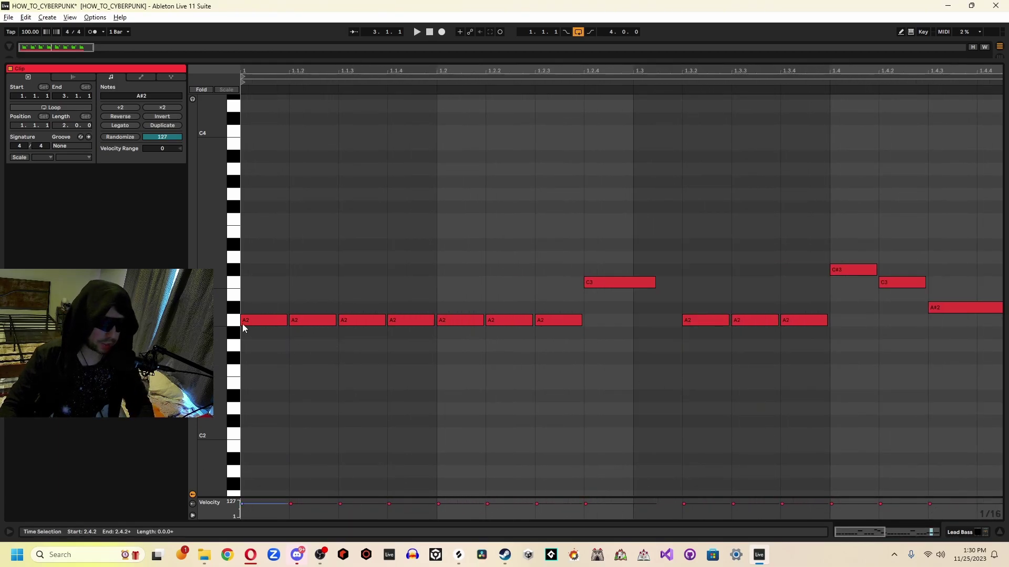
{"action": "left_click_drag", "start_coordinate": [871, 533], "coordinate": [274, 294]}
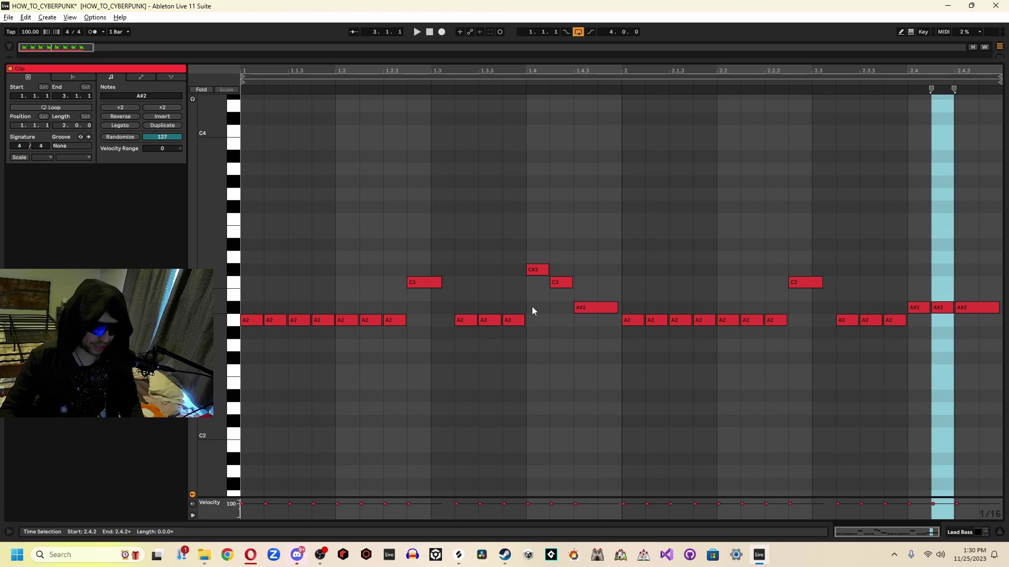
- Select the Bass group and listen to the drums and Lead Bass together with the bass solo off
{"action": "key", "text": "space"}
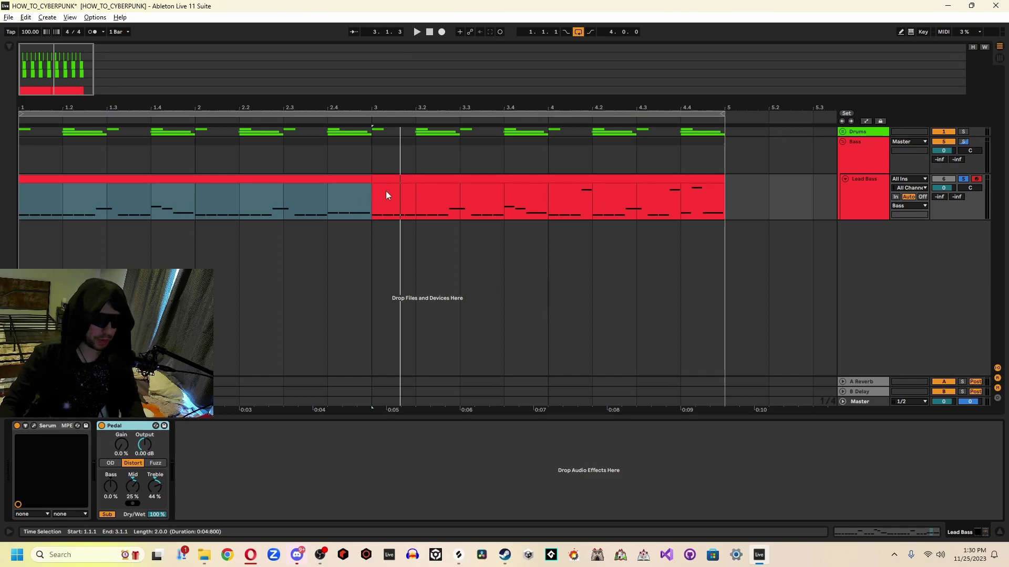
{"action": "left_click", "coordinate": [837, 166]}
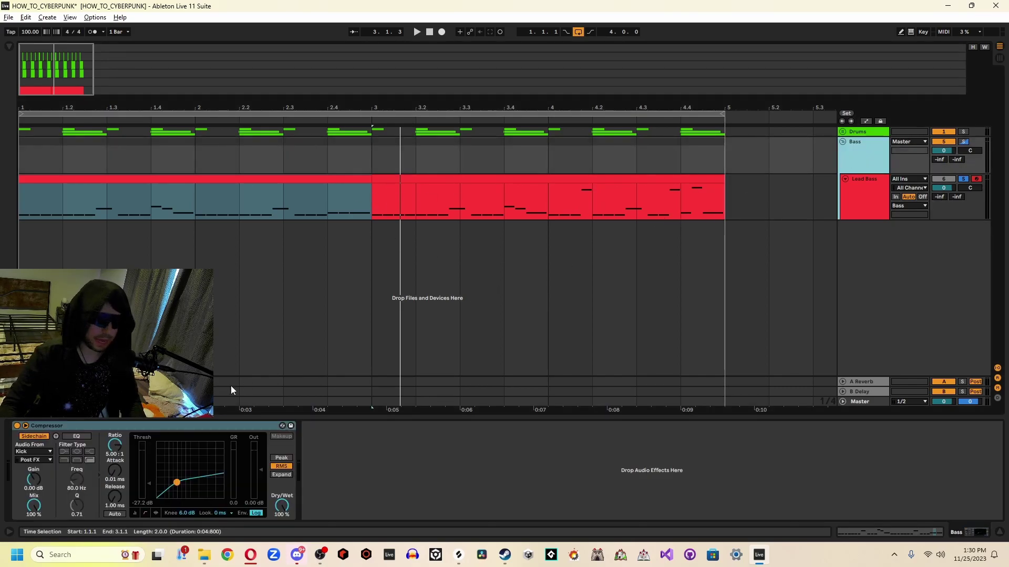
{"action": "left_click", "coordinate": [401, 290]}
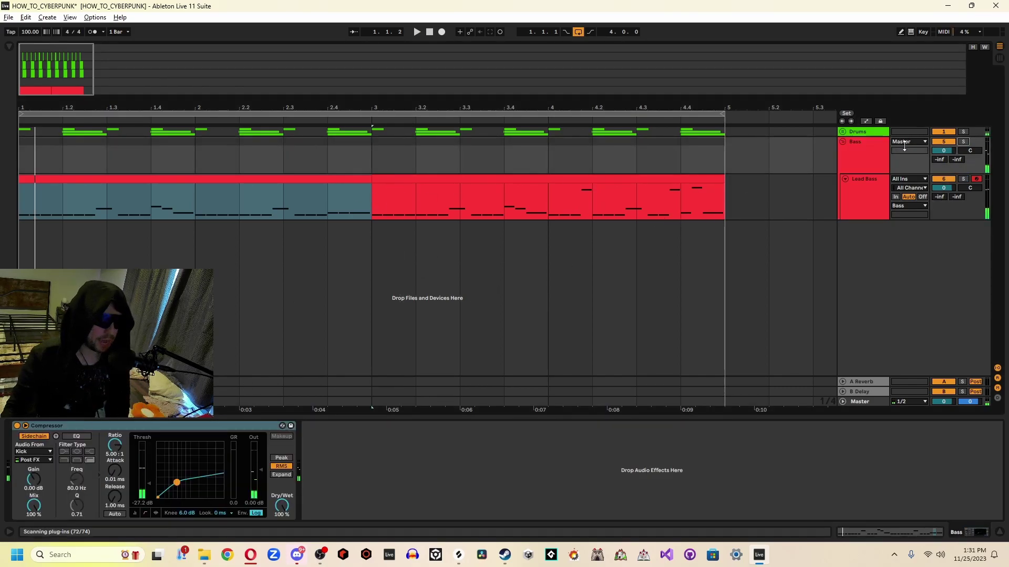
{"action": "key", "text": "space"}
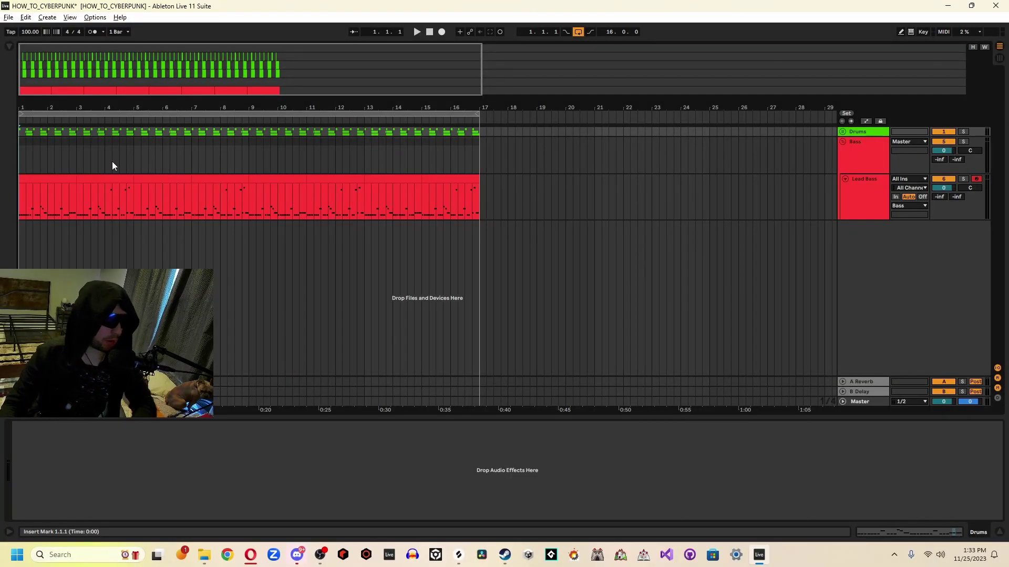
- Play the 16-bar drum and bass arrangement from its beginning
{"action": "left_click", "coordinate": [420, 32]}
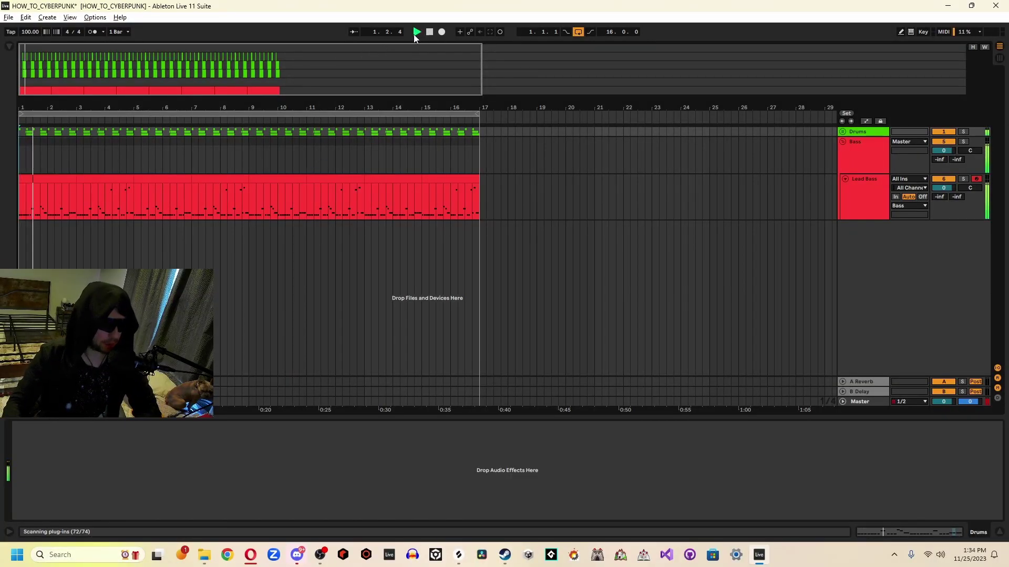
{"action": "left_click_drag", "start_coordinate": [210, 85], "coordinate": [210, 104]}
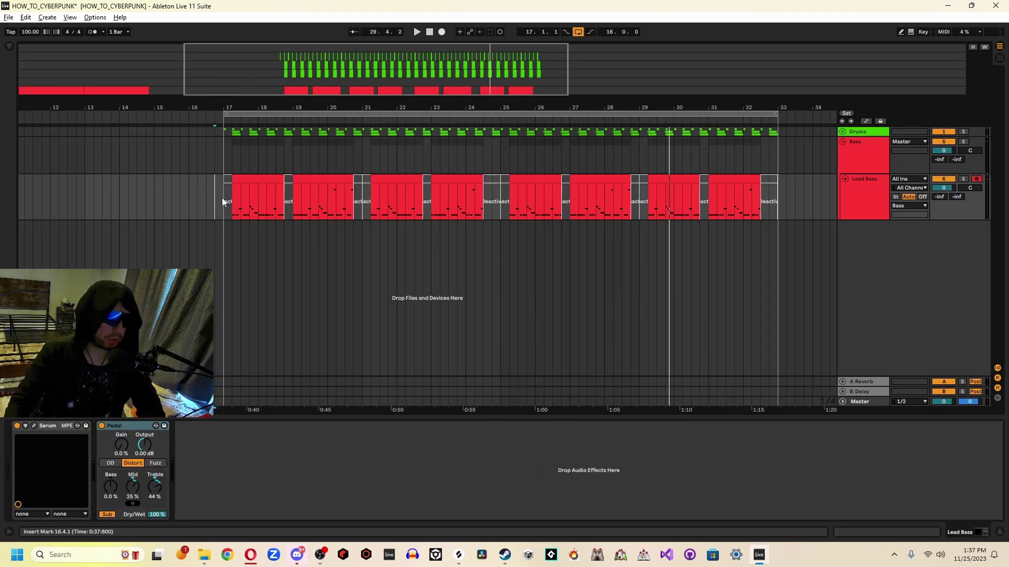
- Choose a fixed 1/4 grid in the arrangement and try to deactivate the Lead Bass at 17.1.1
{"action": "right_click", "coordinate": [213, 203]}
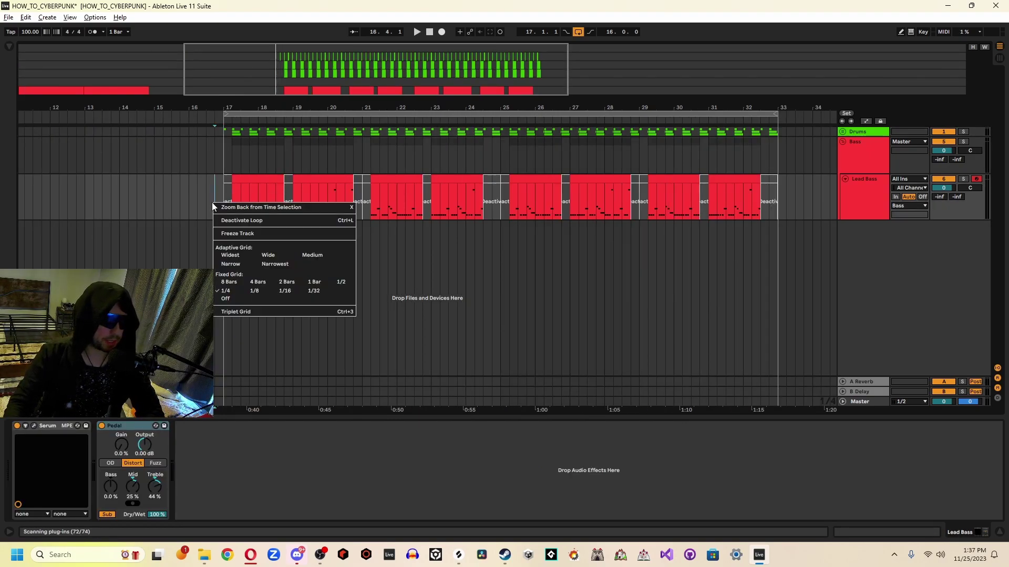
{"action": "left_click", "coordinate": [228, 292]}
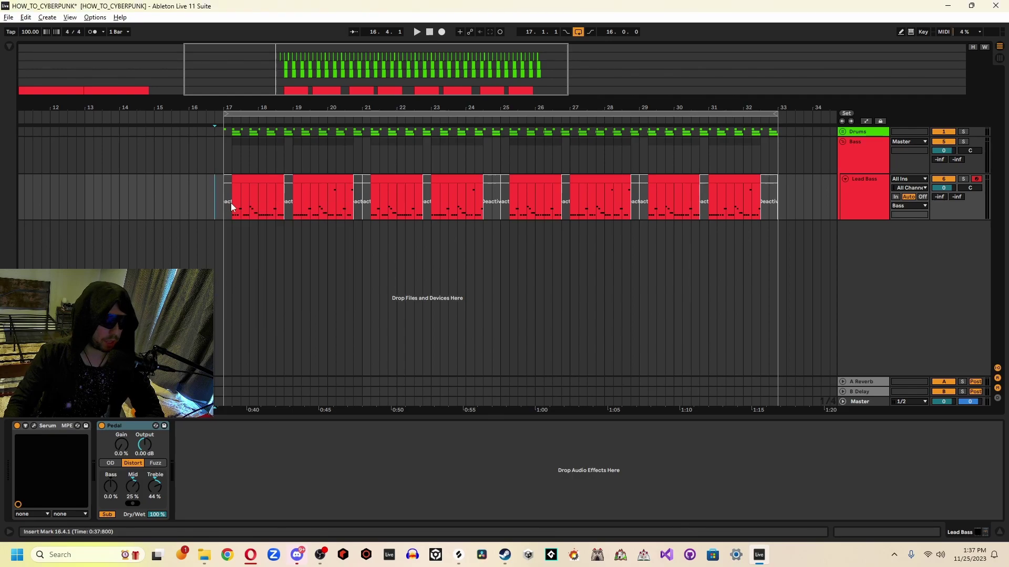
{"action": "left_click", "coordinate": [263, 208]}
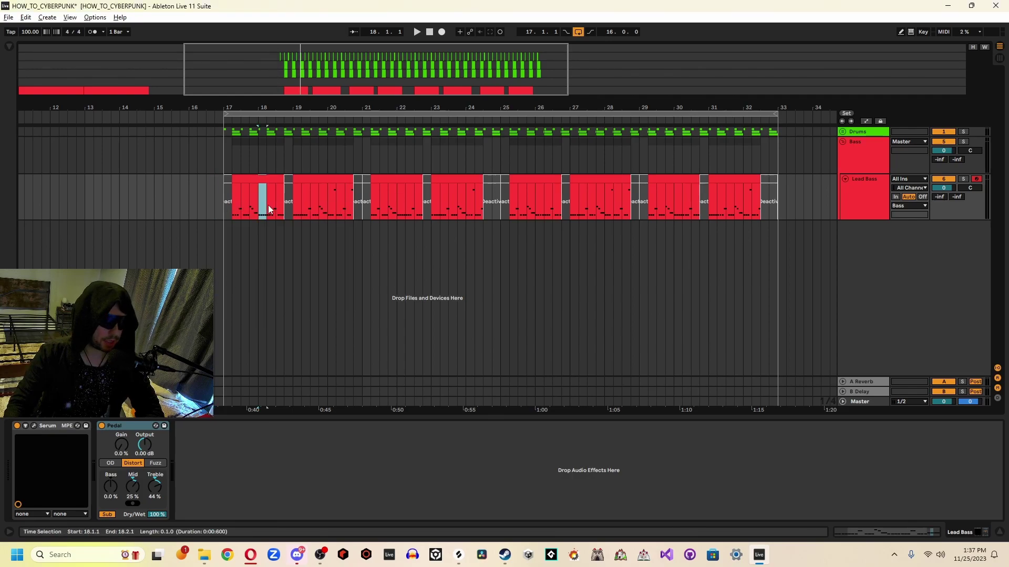
{"action": "left_click", "coordinate": [224, 207]}
{"action": "key", "text": "0"}
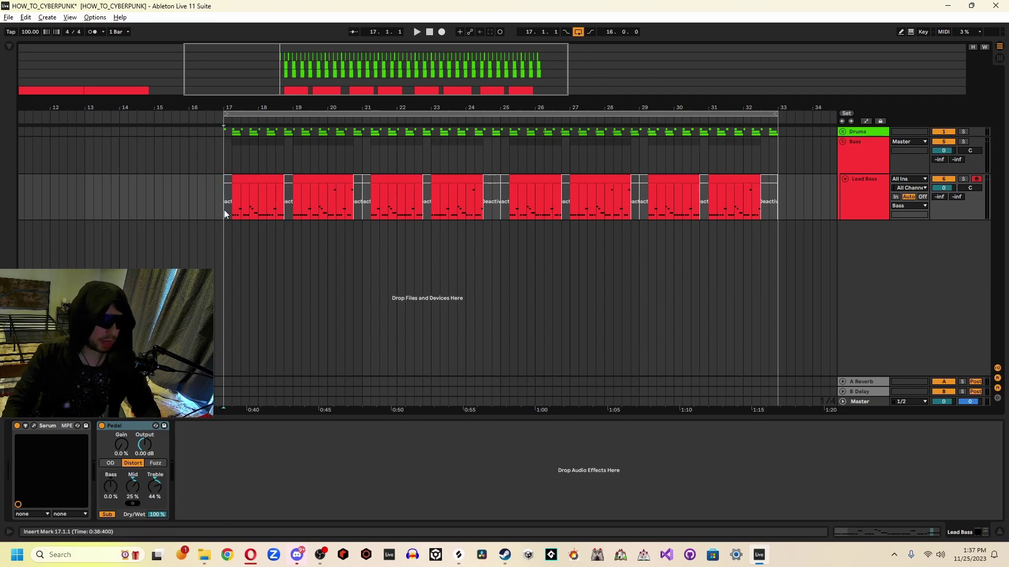
- Play the arrangement from 17.1.1 and insert a new audio track below Lead Bass inside the Bass group
{"action": "key", "text": "space"}
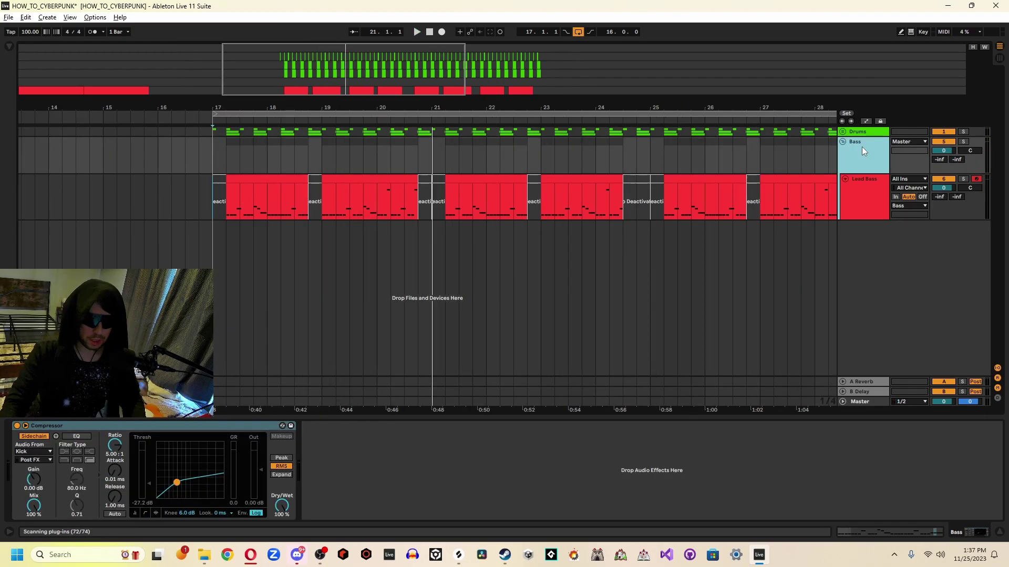
{"action": "left_click", "coordinate": [859, 198]}
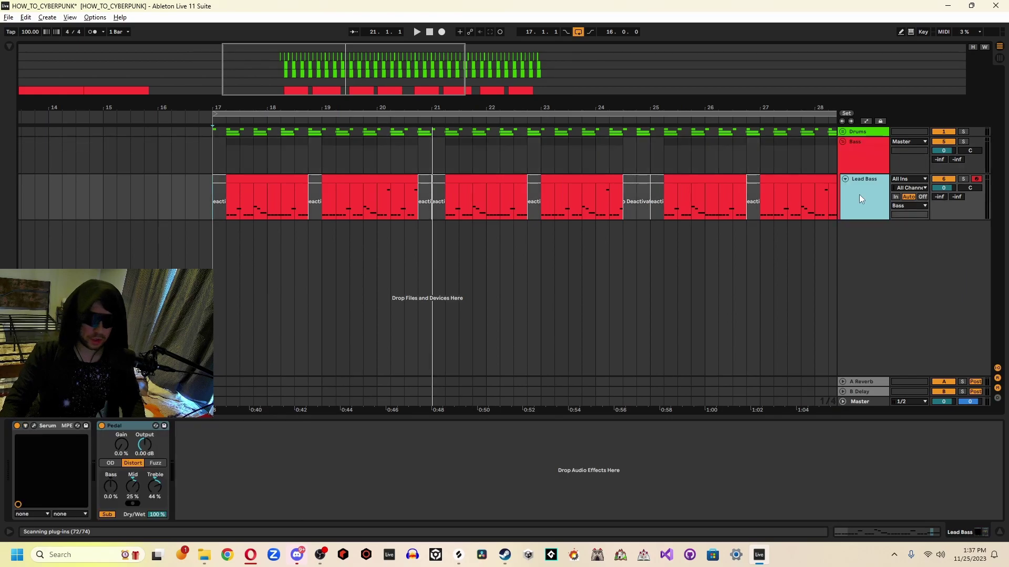
{"action": "left_click", "coordinate": [866, 155]}
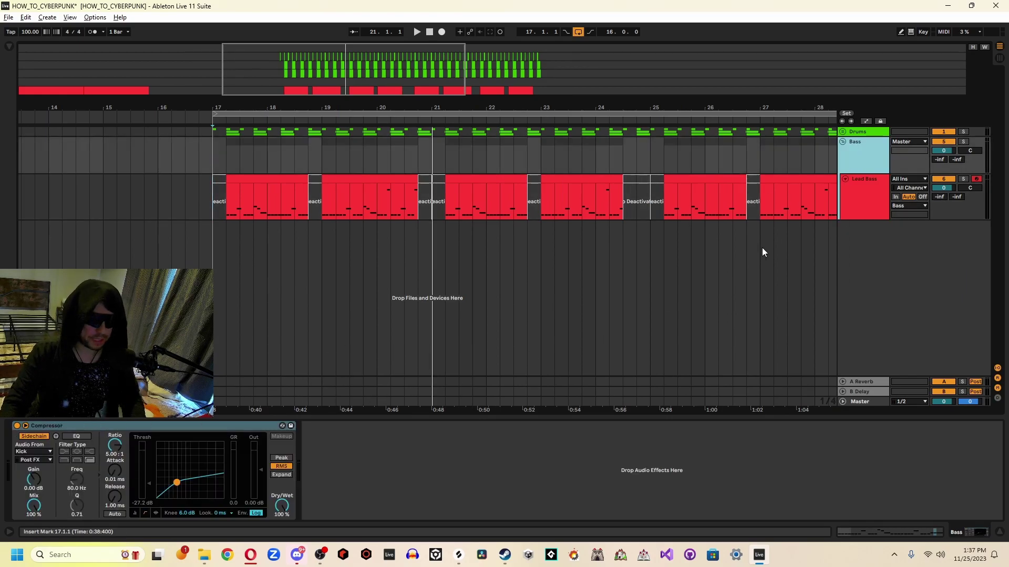
{"action": "left_click", "coordinate": [869, 190]}
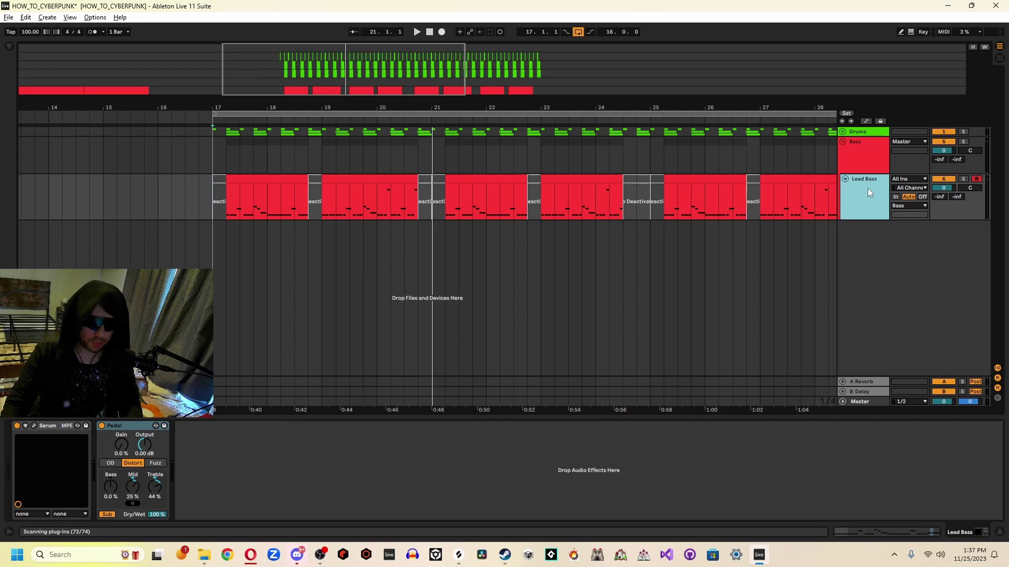
{"action": "key", "text": "ctrl+t"}
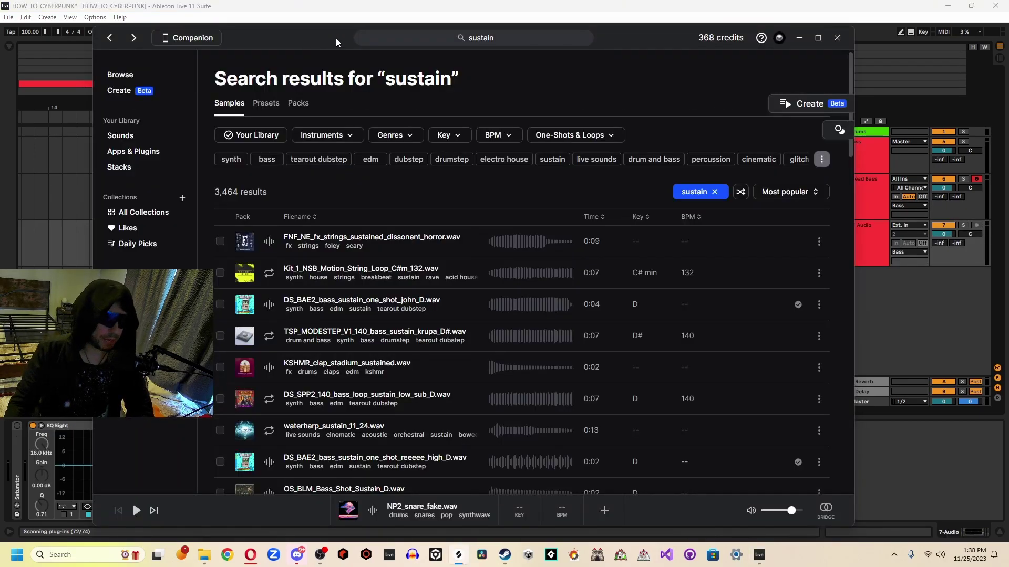
- Switch to the Splice sample browser and filter the sustain results to one-shots in the key of A
{"action": "left_click", "coordinate": [584, 138]}
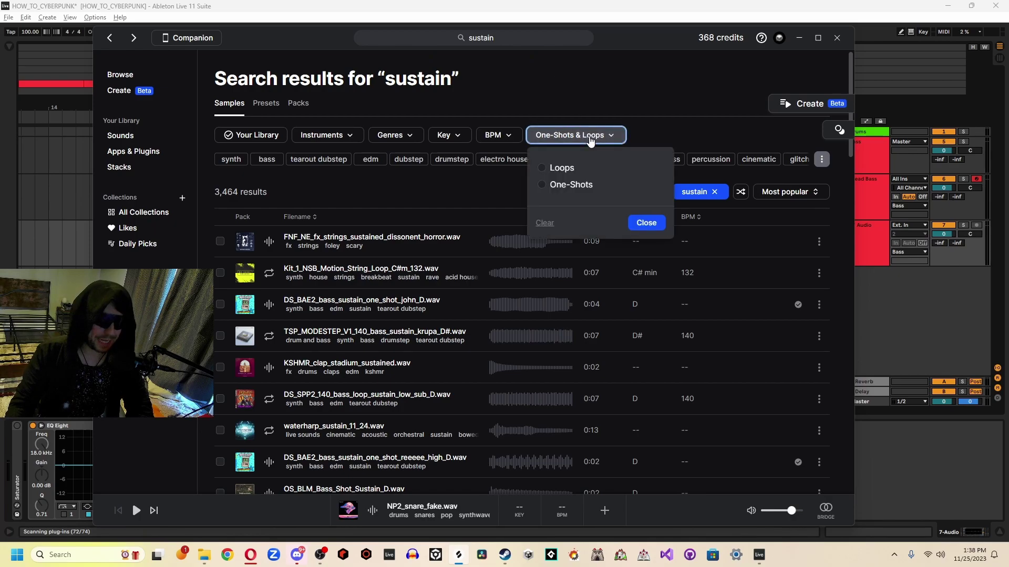
{"action": "left_click", "coordinate": [542, 185]}
{"action": "left_click", "coordinate": [459, 136]}
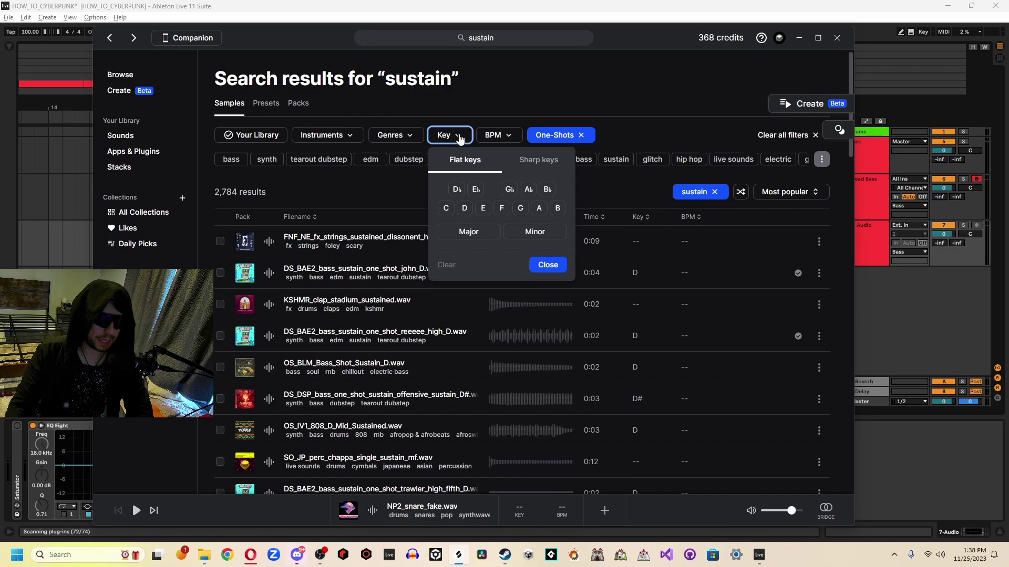
{"action": "left_click", "coordinate": [539, 208]}
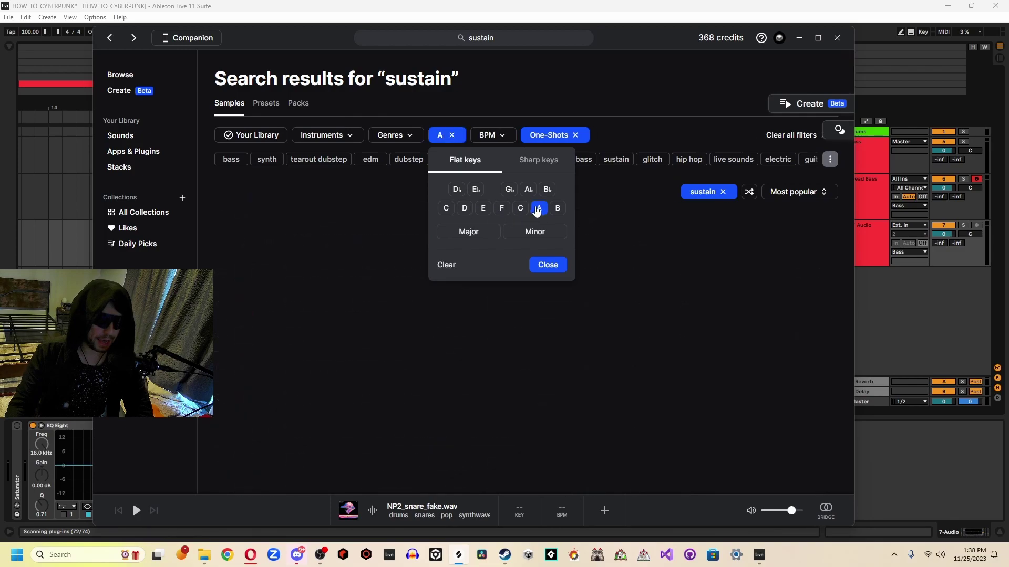
{"action": "left_click", "coordinate": [548, 265]}
- Audition the first few sustain one-shots in A, down to Lev2_Bass_Sustain_A_25.wav
{"action": "key", "text": "Down"}
{"action": "key", "text": "Down"}
{"action": "key", "text": "Down"}
{"action": "key", "text": "Down"}
{"action": "key", "text": "Down"}
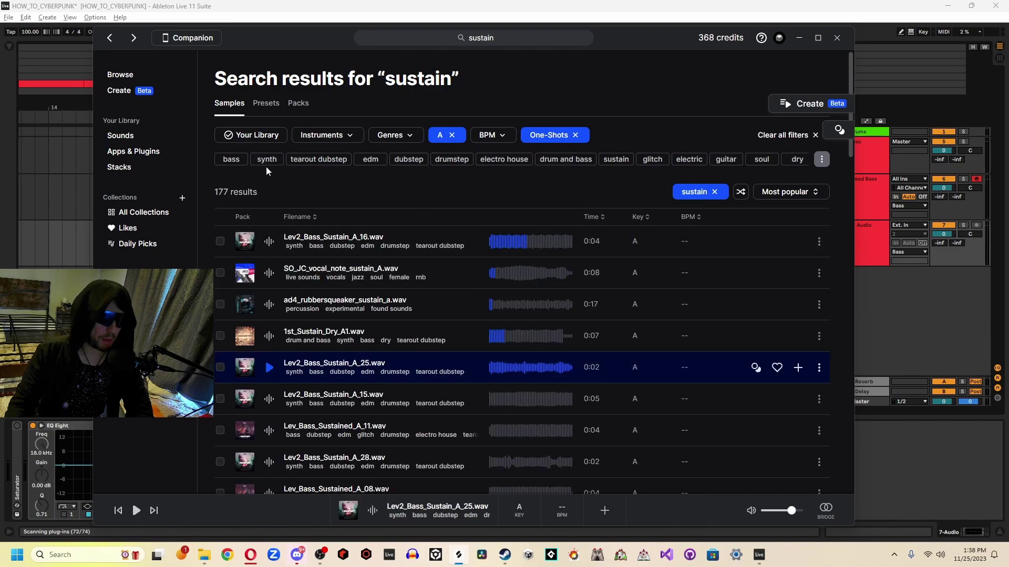
- Narrow the sustain results to synth samples and audition the bass sustains down to Lev2_Bass_Sustain_A_31.wav
{"action": "left_click", "coordinate": [263, 159]}
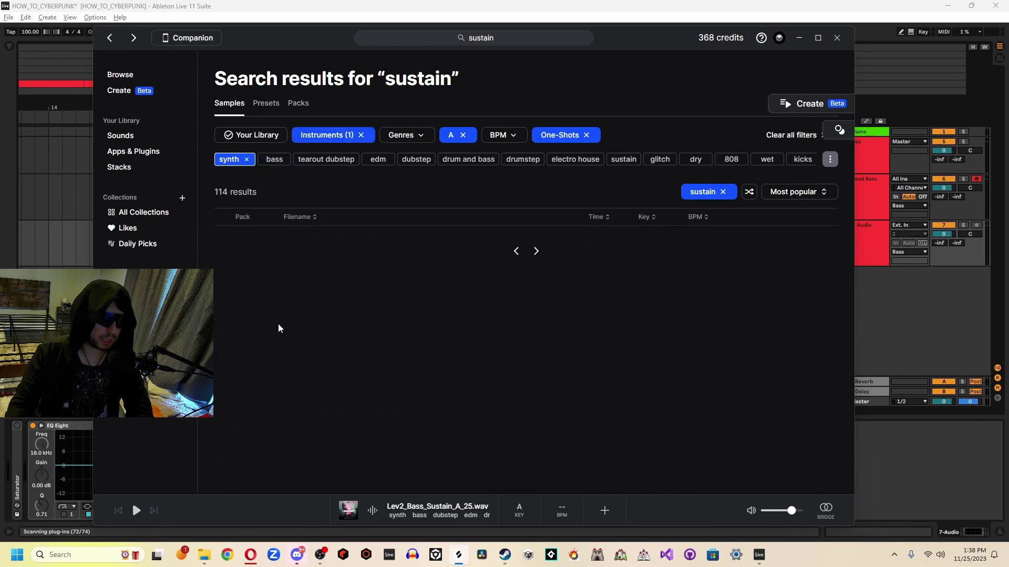
{"action": "left_click", "coordinate": [269, 250]}
{"action": "key", "text": "Down"}
{"action": "key", "text": "Down"}
{"action": "key", "text": "Down"}
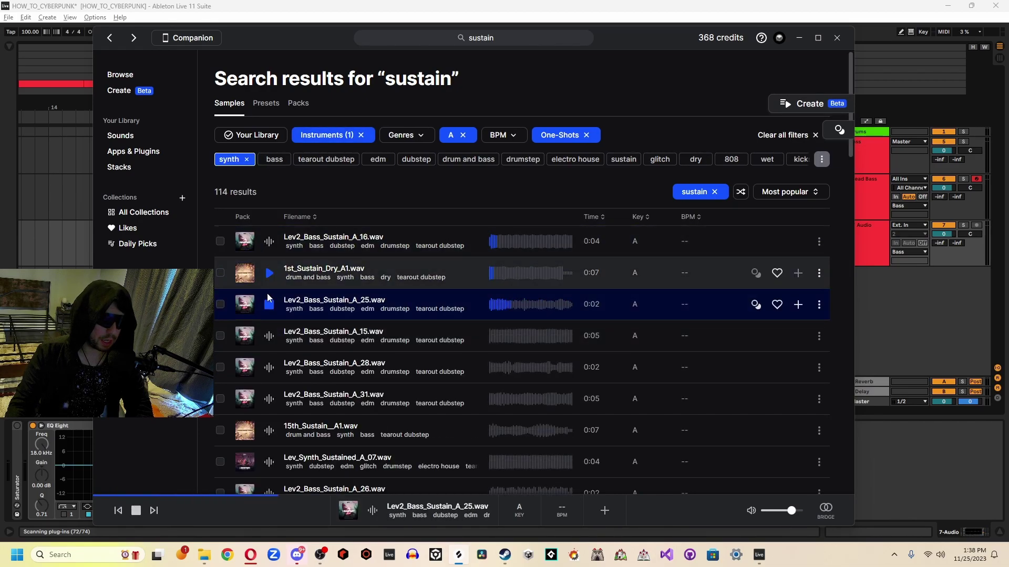
{"action": "key", "text": "Down"}
{"action": "key", "text": "Down"}
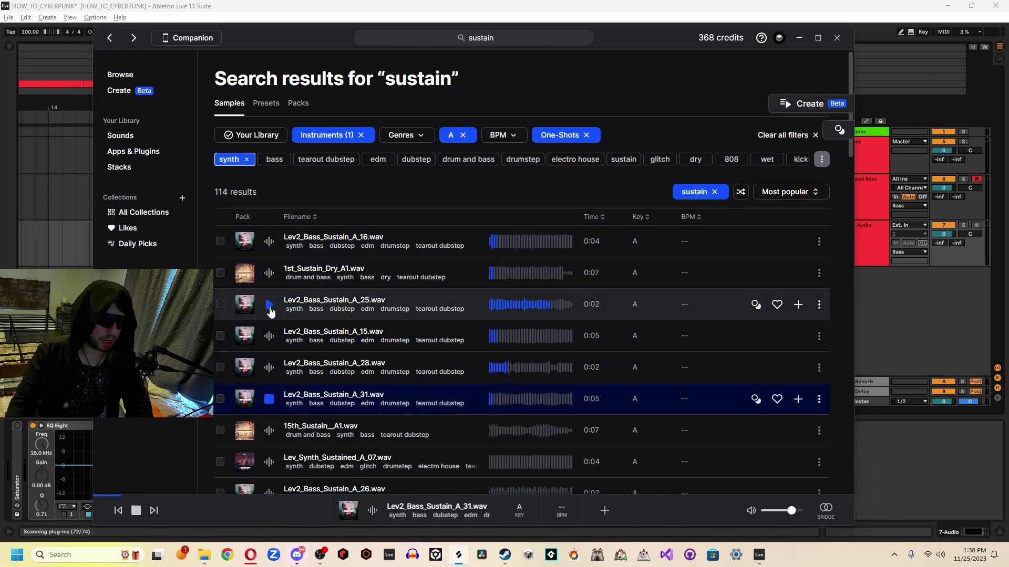
{"action": "key", "text": "Up"}
{"action": "key", "text": "Down"}
{"action": "key", "text": "space"}
- Add Lev2_Bass_Sustain_A_25.wav to the library, place it at 17.1.1 on Live's new audio track, and trim it to one beat
{"action": "left_click", "coordinate": [269, 305]}
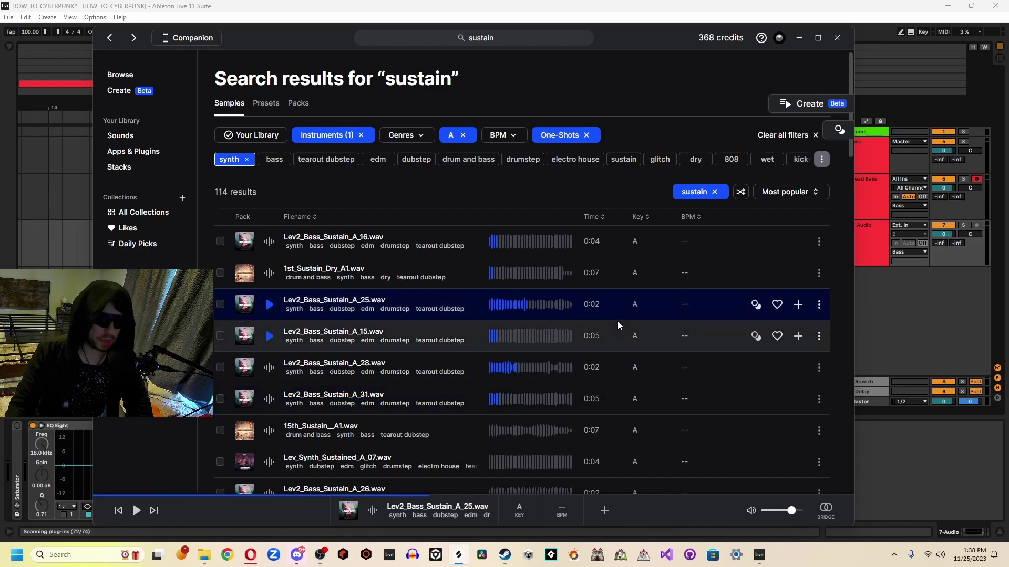
{"action": "left_click", "coordinate": [798, 305]}
{"action": "left_click", "coordinate": [191, 250]}
{"action": "key", "text": "space"}
{"action": "left_click_drag", "start_coordinate": [225, 250], "coordinate": [266, 250]}
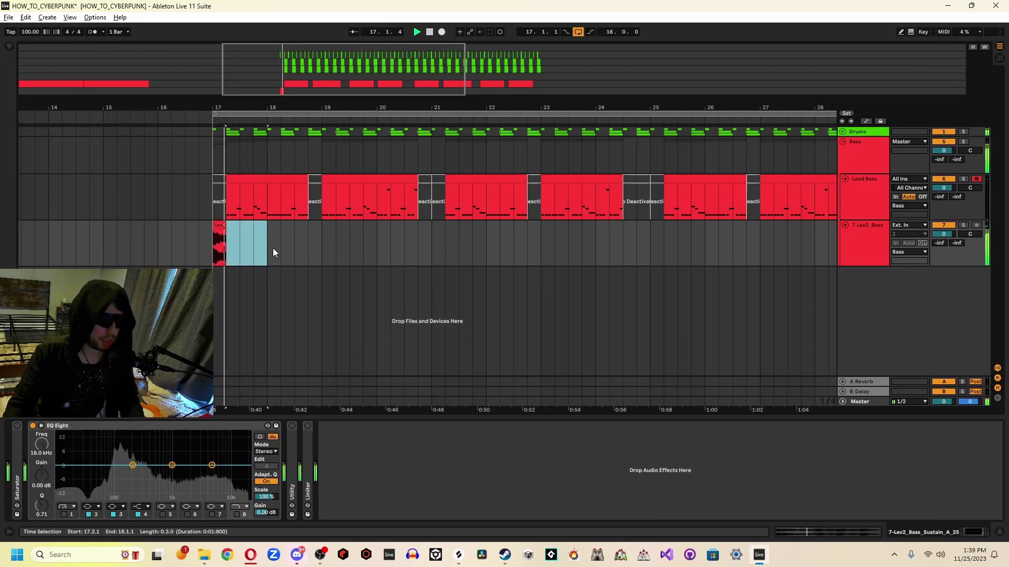
- Return to Splice, search for "stab" and filter the results to the key of A
{"action": "key", "text": "alt+Tab"}
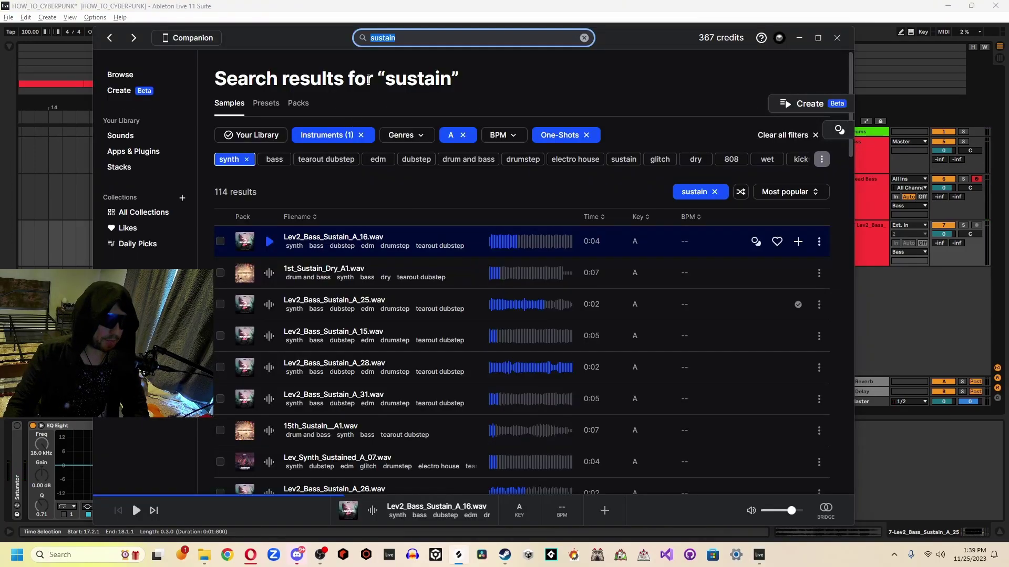
{"action": "type", "text": "stab"}
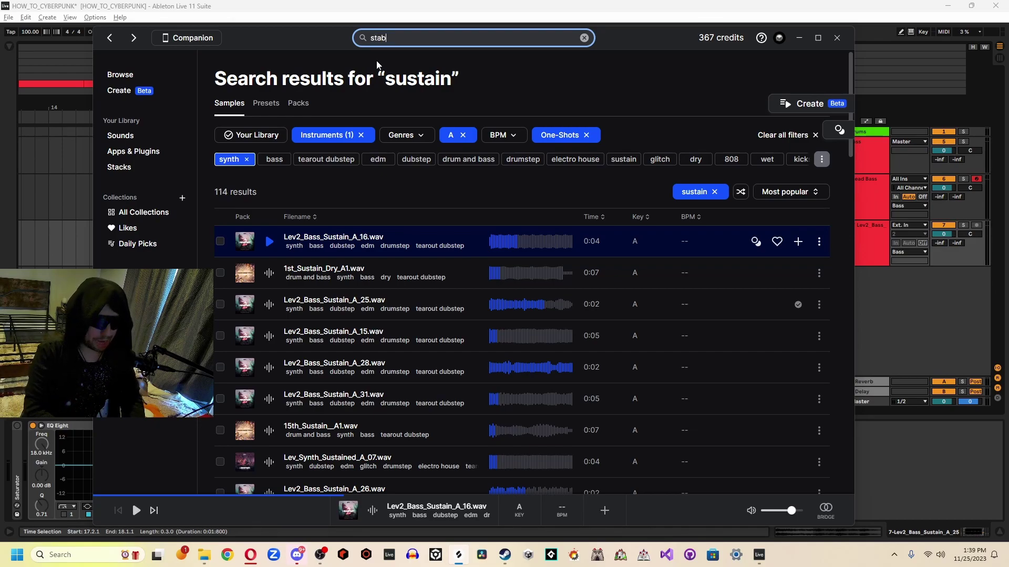
{"action": "key", "text": "Return"}
{"action": "left_click", "coordinate": [448, 135]}
{"action": "left_click", "coordinate": [539, 208]}
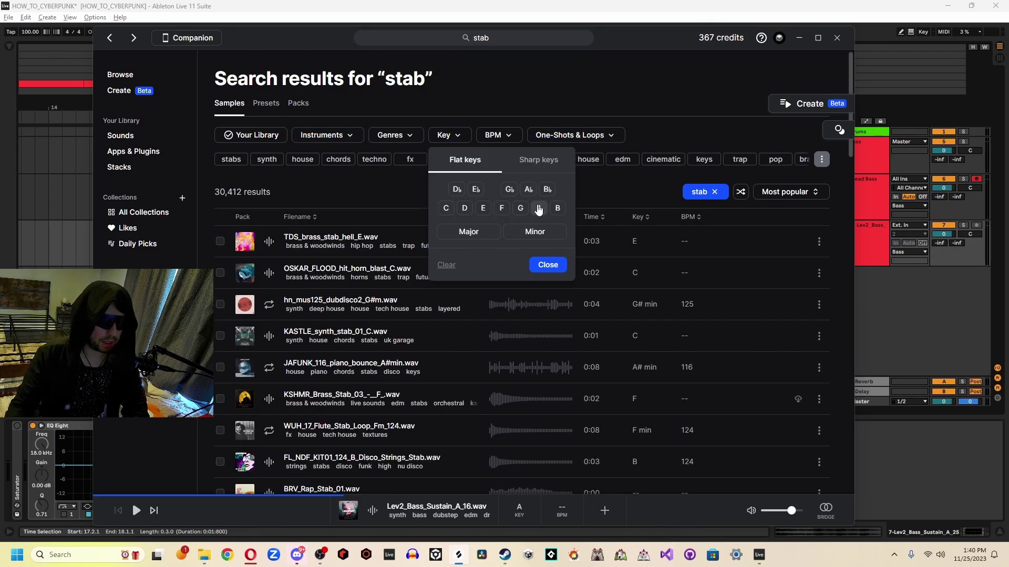
{"action": "left_click", "coordinate": [548, 265]}
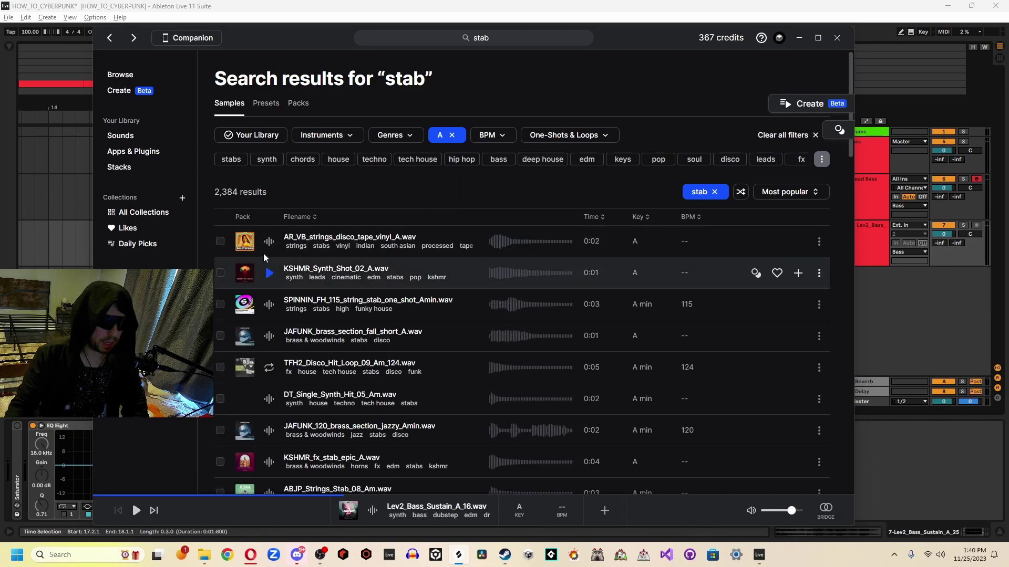
- Audition the stab samples in A one after another, down to FSS_DPPE_synth_one_shot_general_A.wav
{"action": "left_click", "coordinate": [269, 241]}
{"action": "key", "text": "Down"}
{"action": "key", "text": "Down"}
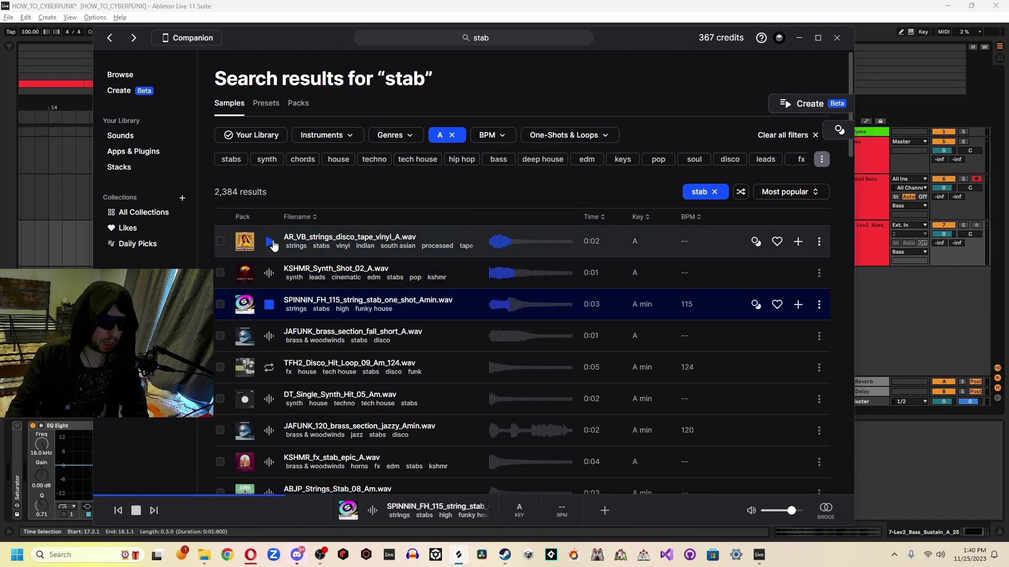
{"action": "key", "text": "Down"}
{"action": "key", "text": "Down"}
{"action": "key", "text": "Down"}
{"action": "key", "text": "Down"}
{"action": "key", "text": "Down"}
{"action": "key", "text": "Down"}
{"action": "key", "text": "Down"}
{"action": "key", "text": "Down"}
{"action": "key", "text": "Down"}
{"action": "key", "text": "Down"}
{"action": "key", "text": "Down"}
{"action": "key", "text": "Down"}
{"action": "scroll", "coordinate": [269, 173], "scroll_direction": "down", "scroll_amount": 5}
{"action": "key", "text": "Down"}
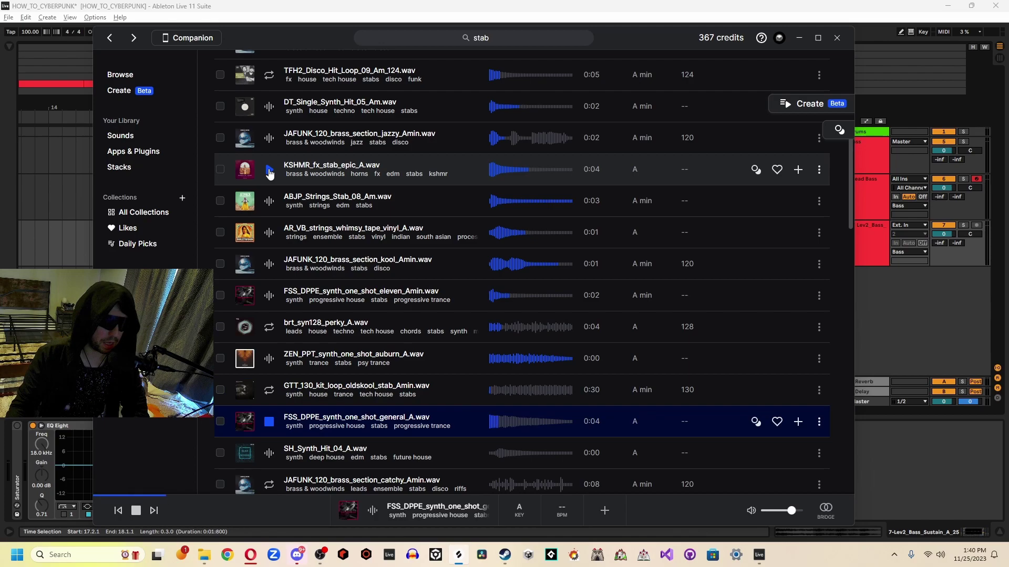
- Place FSS_DPPE_synth_one_shot_general_A.wav at 18.4.1 on the new audio track in Live and rename the track "Fills"
{"action": "left_click", "coordinate": [272, 427]}
{"action": "left_click_drag", "start_coordinate": [272, 427], "coordinate": [308, 236]}
{"action": "left_click", "coordinate": [874, 226]}
{"action": "key", "text": "ctrl+r"}
{"action": "type", "text": "Fills"}
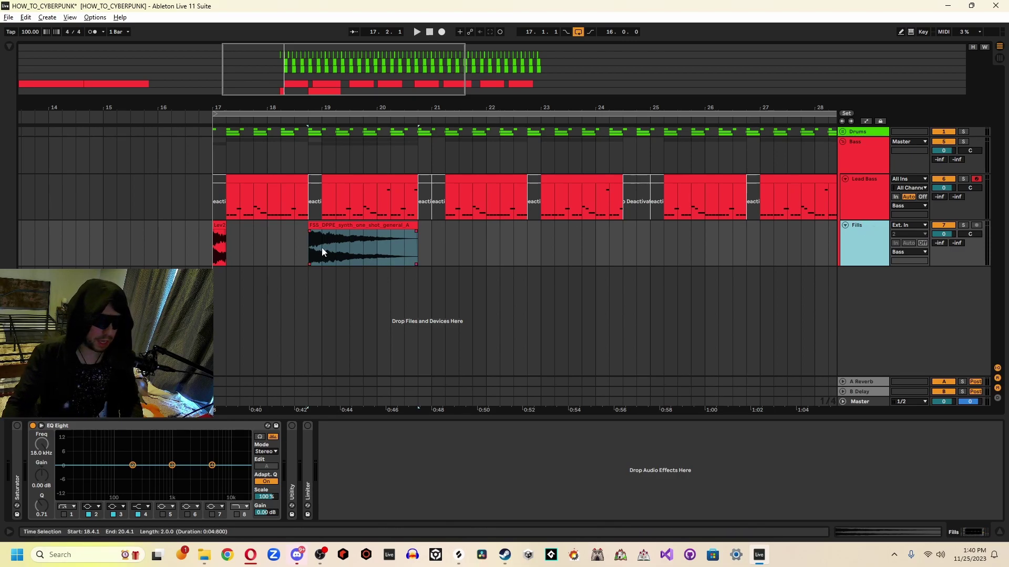
- Reverse the synth clip on Fills, cut a one-beat piece for the gap at 18.4.1, and play from 18.3.1
{"action": "left_click", "coordinate": [323, 225]}
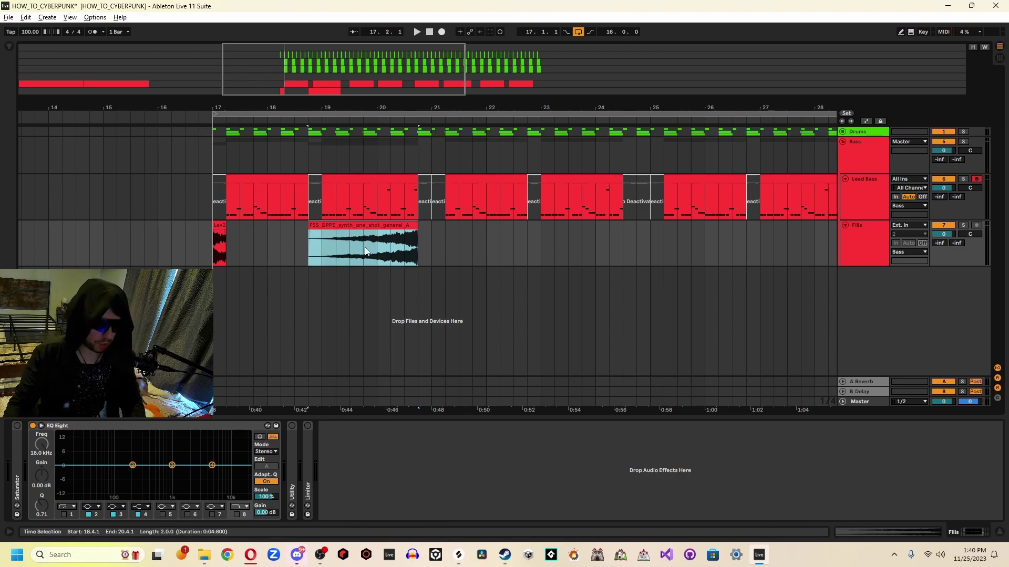
{"action": "key", "text": "ctrl+e"}
{"action": "key", "text": "Delete"}
{"action": "left_click", "coordinate": [299, 256]}
{"action": "key", "text": "space"}
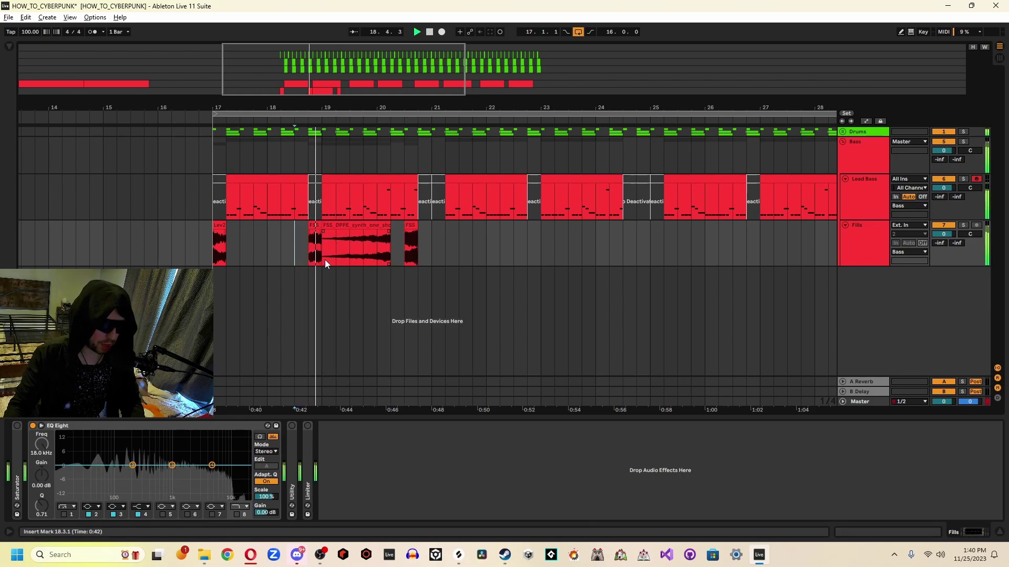
- Switch back to Splice and search for "sustain" again
{"action": "key", "text": "alt+Tab"}
{"action": "left_click", "coordinate": [502, 38]}
{"action": "type", "text": "sustain"}
{"action": "key", "text": "Return"}
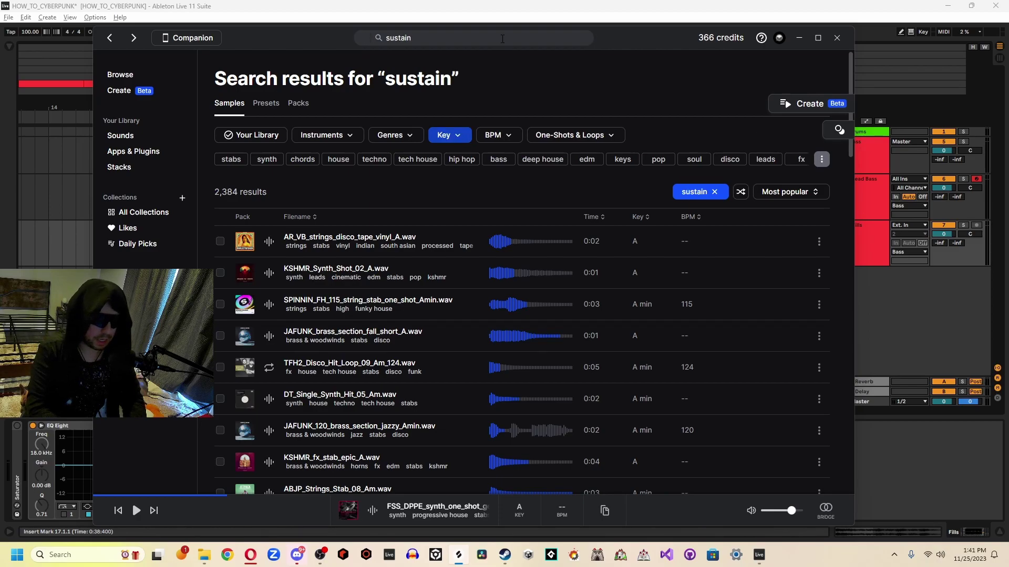
- Audition bass sustain one-shots in A, down to Lev2_Bass_Sustain_A_31.wav
{"action": "left_click", "coordinate": [270, 402]}
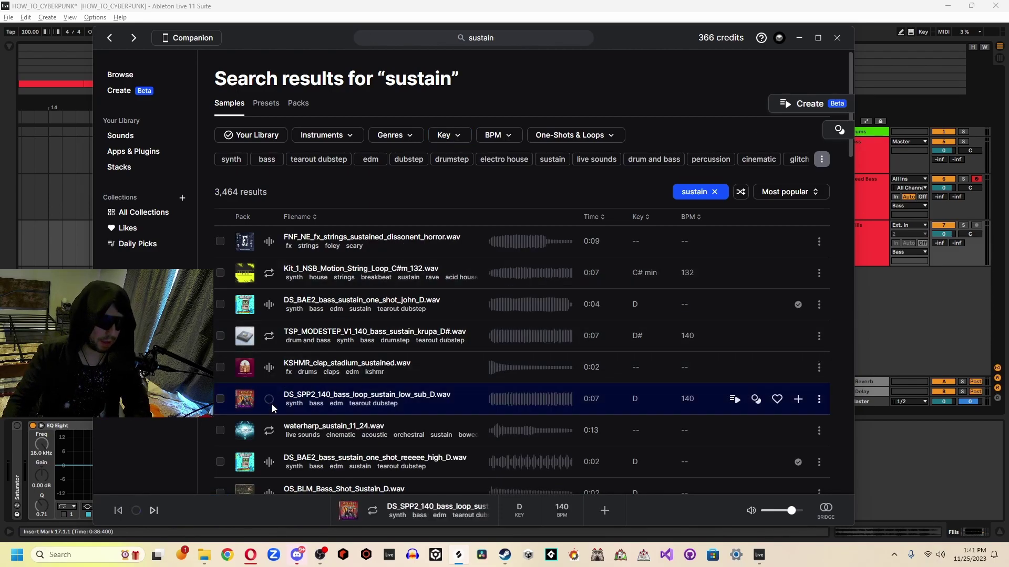
{"action": "scroll", "coordinate": [361, 316], "scroll_direction": "down", "scroll_amount": 10}
{"action": "left_click", "coordinate": [269, 169]}
{"action": "left_click", "coordinate": [269, 201]}
{"action": "key", "text": "Down"}
{"action": "left_click", "coordinate": [269, 233]}
- Add Lev2_Bass_Sustain_A_31.wav to the library, place it at 20.4.1 on Fills, trim it to one beat and play it back
{"action": "left_click", "coordinate": [798, 233]}
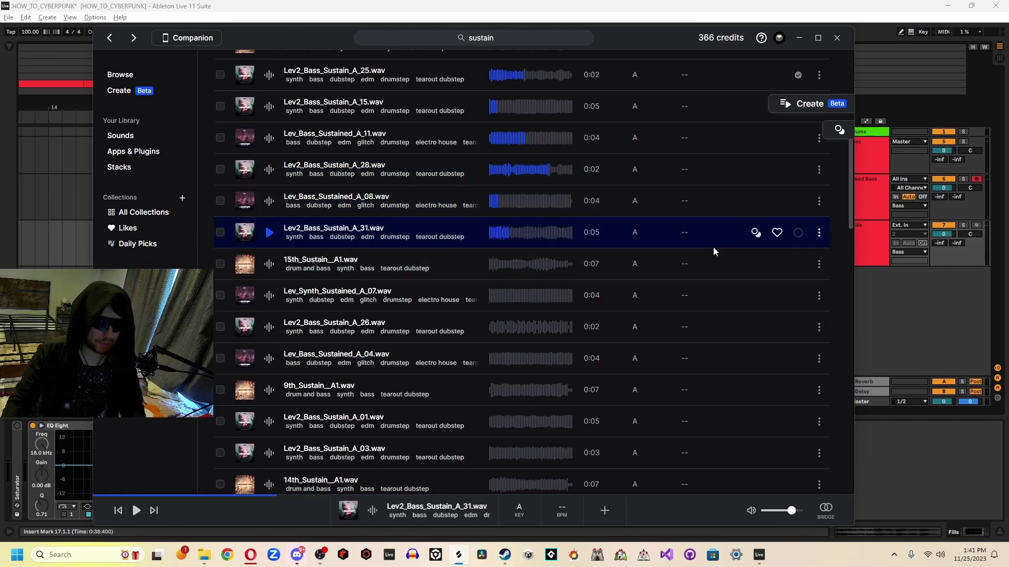
{"action": "left_click_drag", "start_coordinate": [320, 226], "coordinate": [419, 242]}
{"action": "left_click_drag", "start_coordinate": [527, 243], "coordinate": [404, 247]}
{"action": "key", "text": "space"}
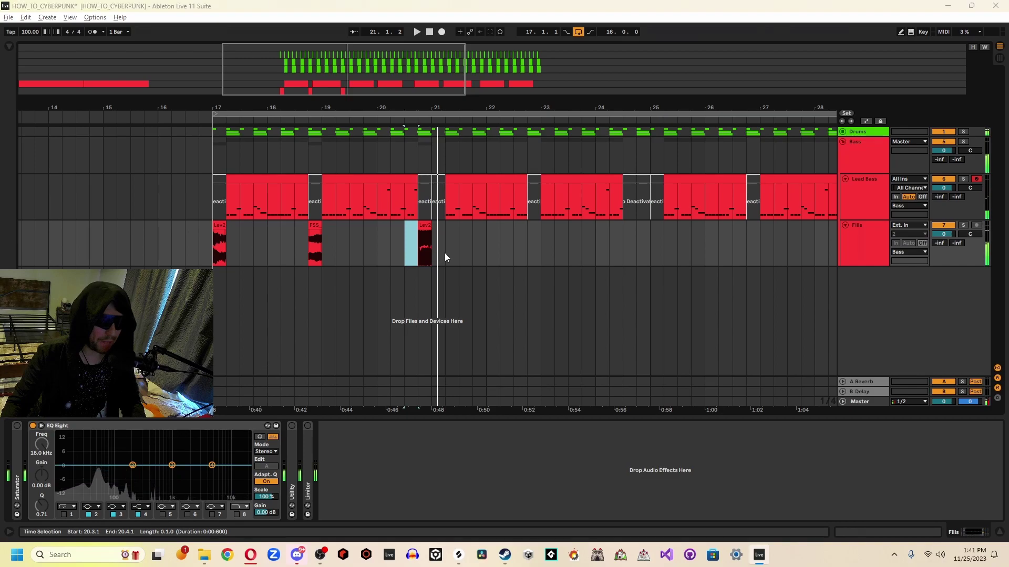
- Return to Splice and audition further sustain samples, from 15th_Sustain__A1.wav to Lev2_Bass_Sustain_A_03.wav
{"action": "key", "text": "alt+Tab"}
{"action": "left_click", "coordinate": [269, 265]}
{"action": "key", "text": "Down"}
{"action": "key", "text": "Down"}
{"action": "key", "text": "Down"}
{"action": "key", "text": "Down"}
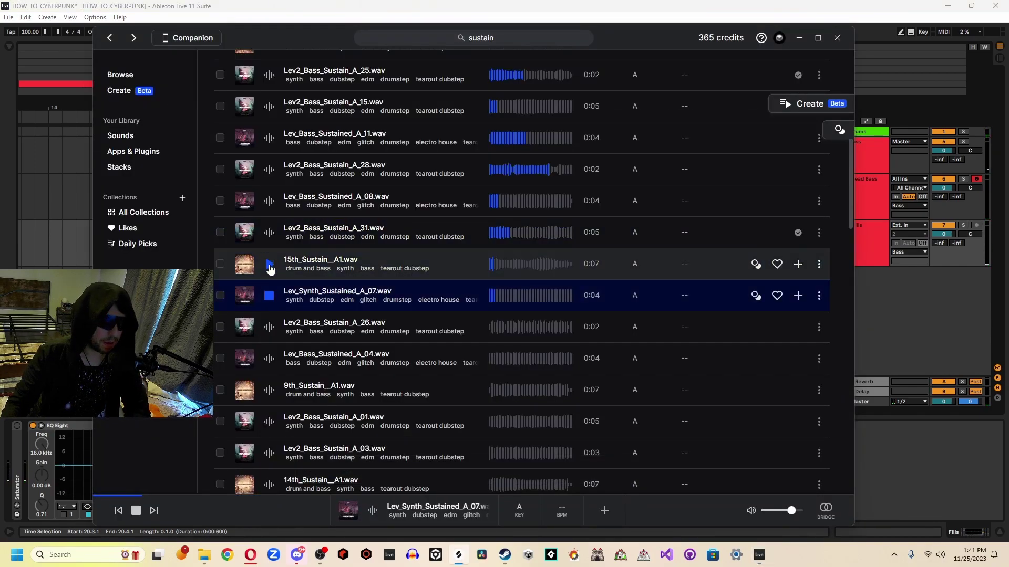
{"action": "key", "text": "Down"}
{"action": "key", "text": "Down"}
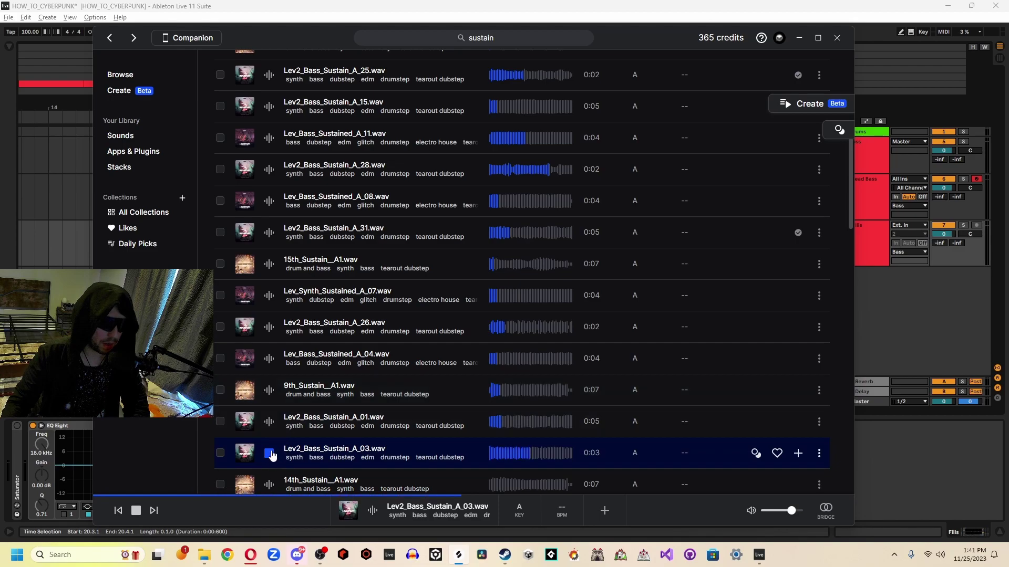
- Add Lev2_Bass_Sustain_A_03.wav to the library, place it at 21.1.1 on Fills and trim it to one beat
{"action": "left_click", "coordinate": [798, 453]}
{"action": "left_click_drag", "start_coordinate": [322, 466], "coordinate": [555, 256]}
{"action": "key", "text": "Delete"}
{"action": "left_click", "coordinate": [527, 251]}
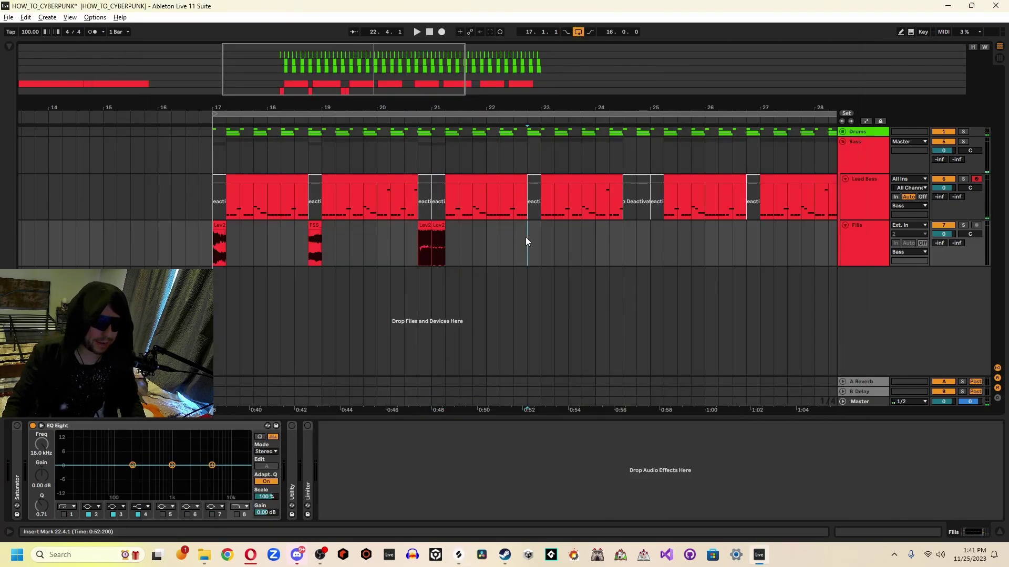
- Search Splice for "glitch" and audition the results down to MNC_Glitch_Whisper.wav
{"action": "key", "text": "alt+Tab"}
{"action": "left_click", "coordinate": [544, 35]}
{"action": "type", "text": "glitch"}
{"action": "key", "text": "Return"}
{"action": "key", "text": "Down"}
{"action": "key", "text": "Down"}
{"action": "key", "text": "Down"}
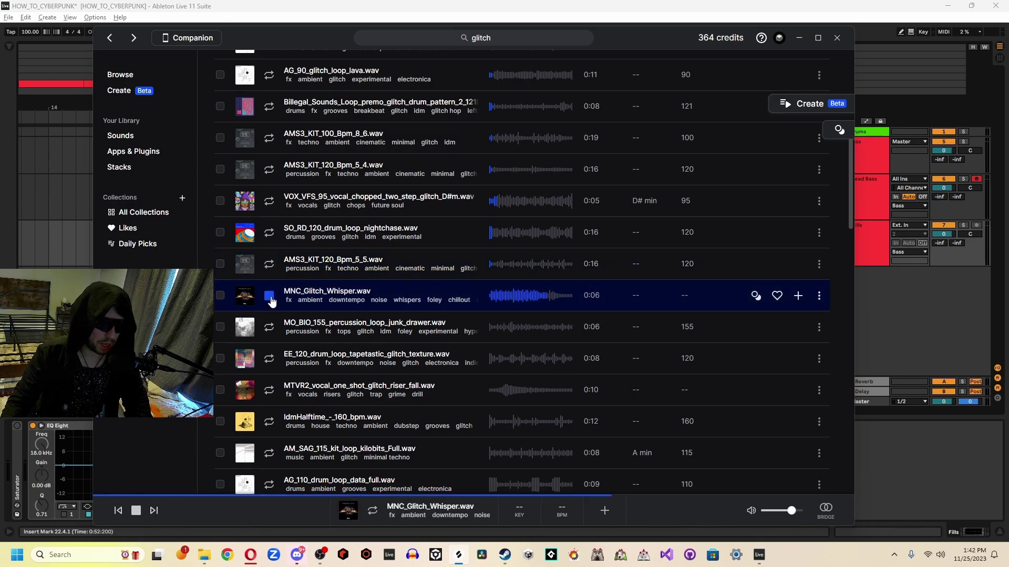
- Add MNC_Glitch_Whisper.wav to the library, place it at 22.4.1 on Fills, trim it to one beat and play it back
{"action": "left_click", "coordinate": [798, 295]}
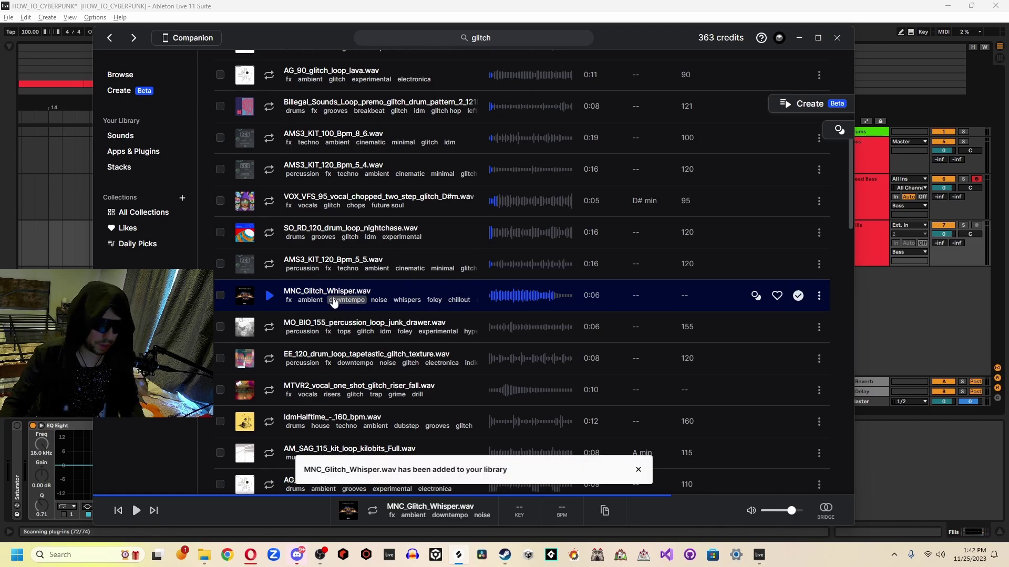
{"action": "left_click_drag", "start_coordinate": [327, 292], "coordinate": [674, 244]}
{"action": "key", "text": "Delete"}
{"action": "key", "text": "Delete"}
{"action": "left_click_drag", "start_coordinate": [517, 246], "coordinate": [529, 246]}
{"action": "key", "text": "space"}
- Raise the glitch whisper clip's gain to 7.50 dB and return to the full 16-bar arrangement
{"action": "double_click", "coordinate": [540, 250]}
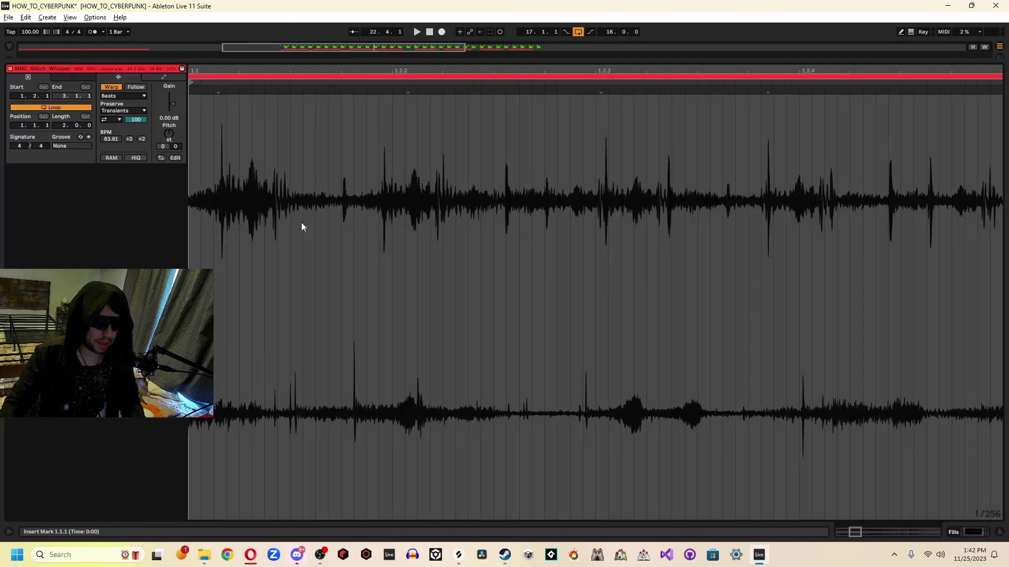
{"action": "left_click_drag", "start_coordinate": [171, 103], "coordinate": [171, 98]}
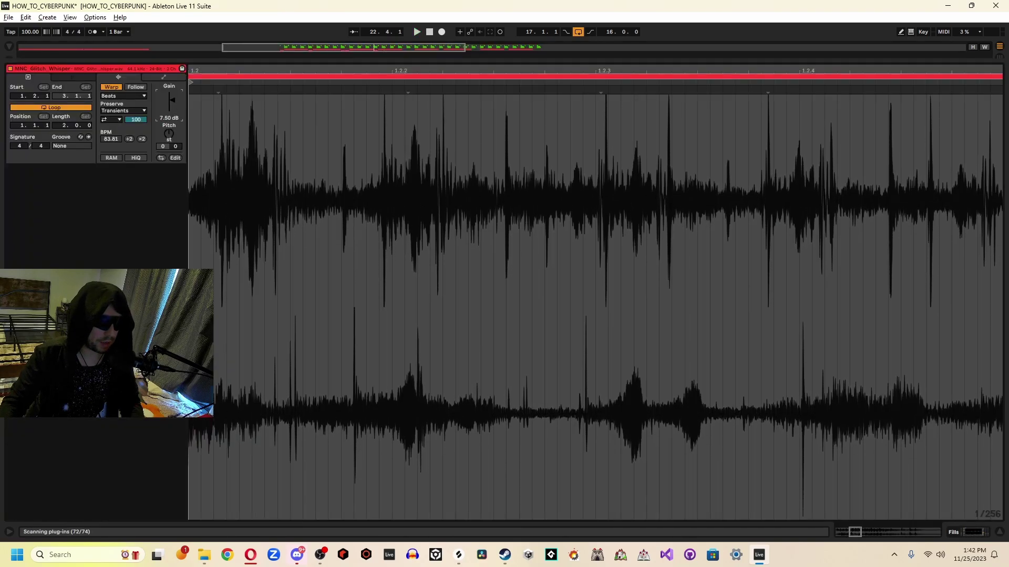
{"action": "key", "text": "shift+Tab"}
{"action": "key", "text": "minus"}
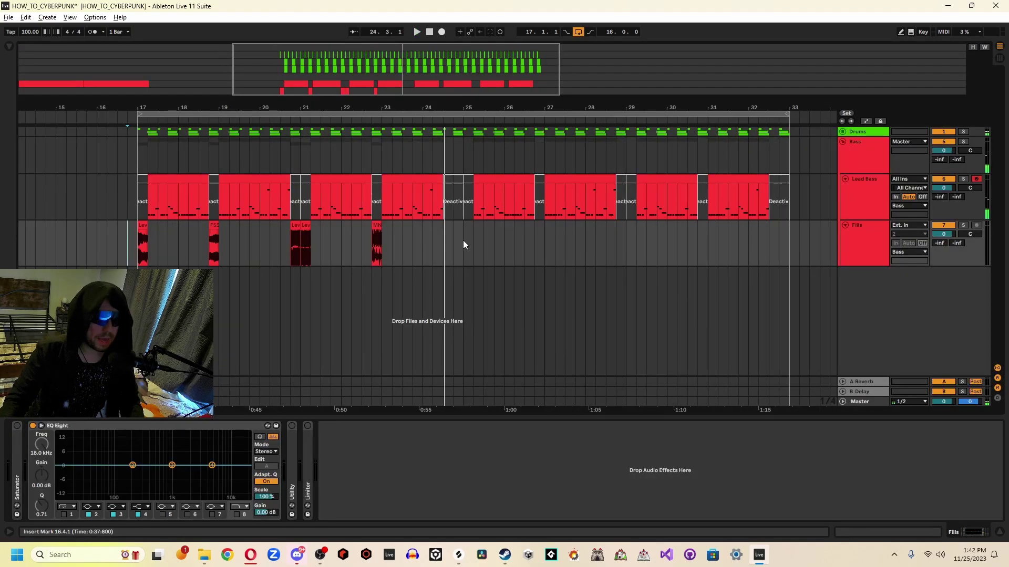
- Set the insert marker at 24.3.1 on the Fills track, where the two-beat Lead Bass gap begins
{"action": "right_click", "coordinate": [463, 245]}
{"action": "left_click", "coordinate": [479, 349]}
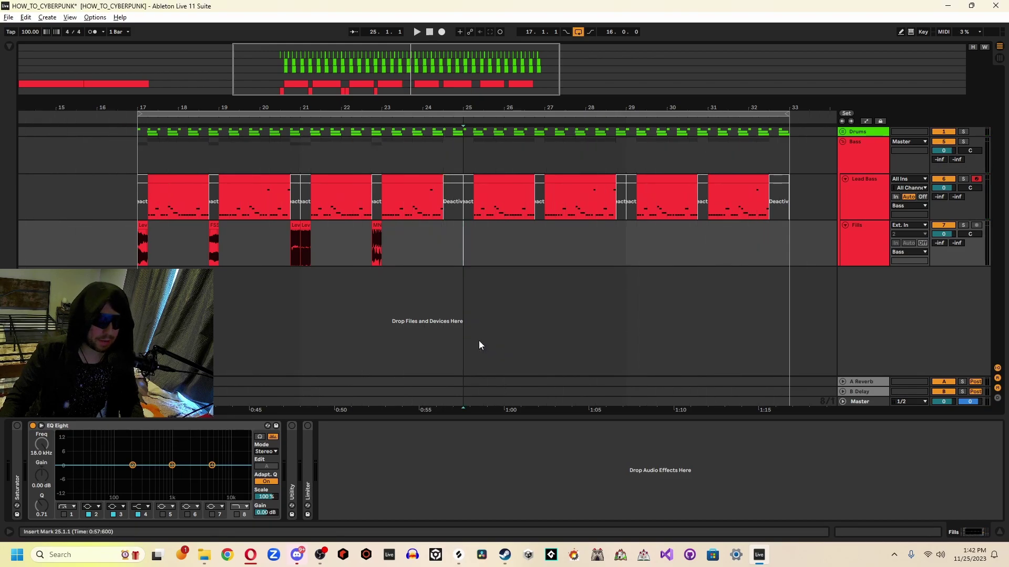
{"action": "left_click_drag", "start_coordinate": [462, 242], "coordinate": [310, 246]}
{"action": "left_click", "coordinate": [475, 250]}
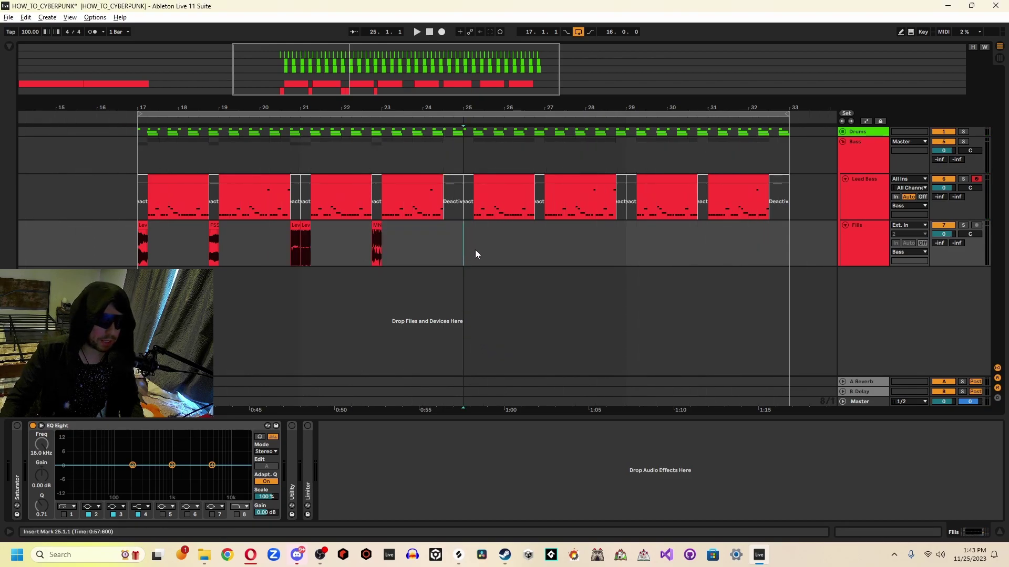
{"action": "left_click_drag", "start_coordinate": [462, 252], "coordinate": [97, 254]}
{"action": "left_click_drag", "start_coordinate": [225, 256], "coordinate": [464, 245]}
{"action": "right_click", "coordinate": [447, 244]}
{"action": "left_click", "coordinate": [549, 347]}
- Switch to Splice, search for "synthwave" and filter the results to drums, toms and loops
{"action": "key", "text": "alt+Tab"}
{"action": "type", "text": "synthwa"}
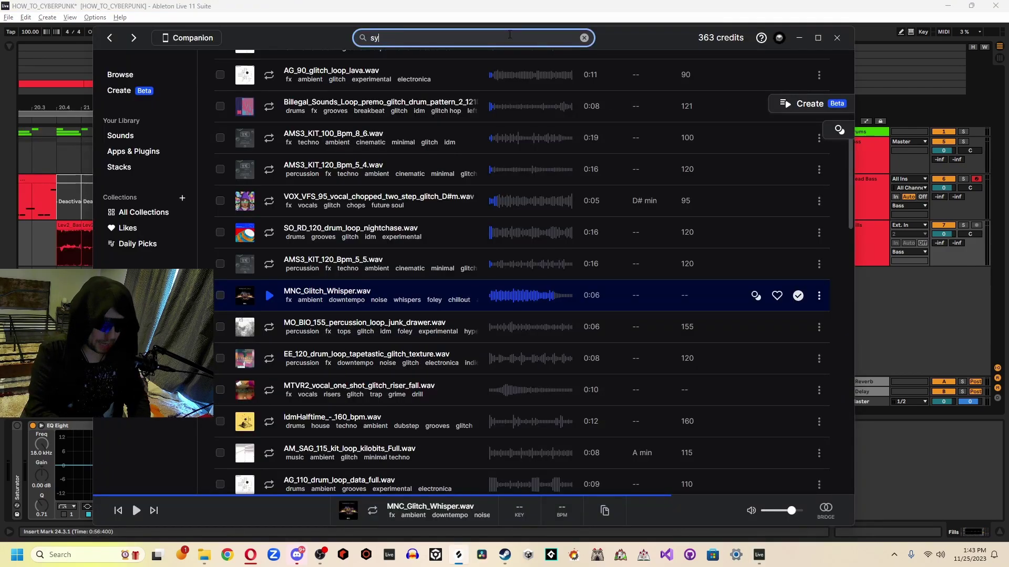
{"action": "key", "text": "Return"}
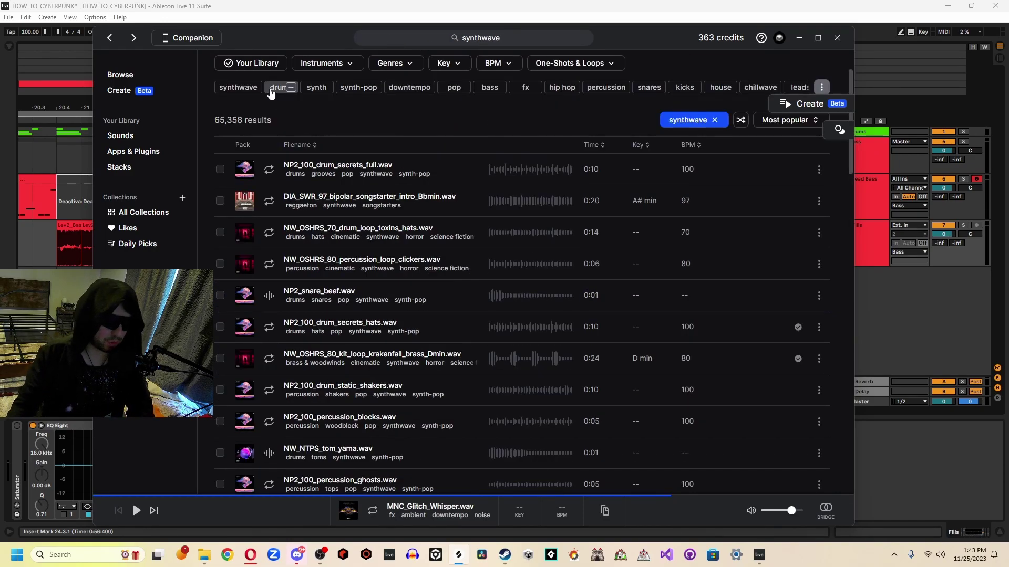
{"action": "left_click", "coordinate": [282, 88]}
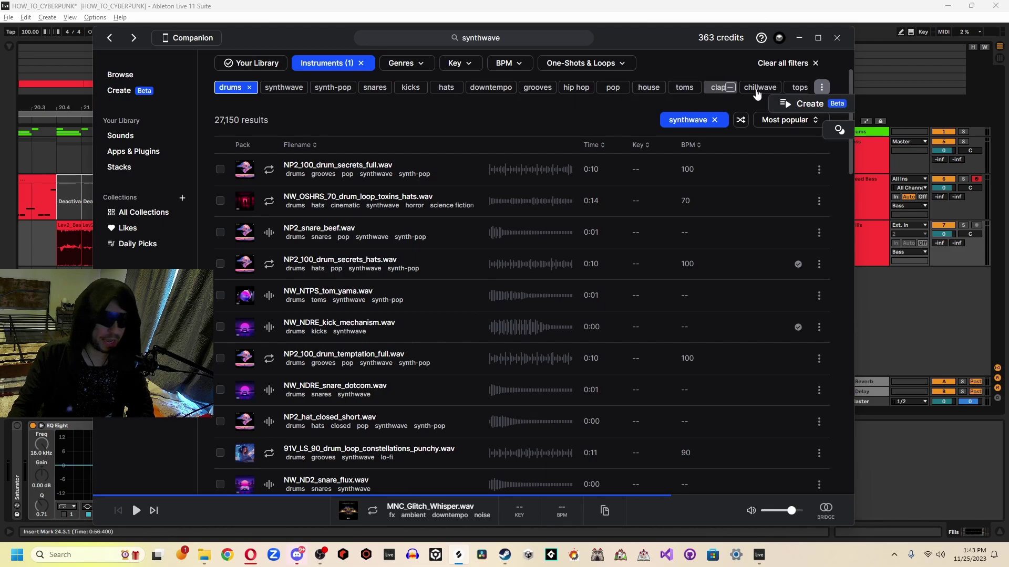
{"action": "left_click", "coordinate": [821, 87]}
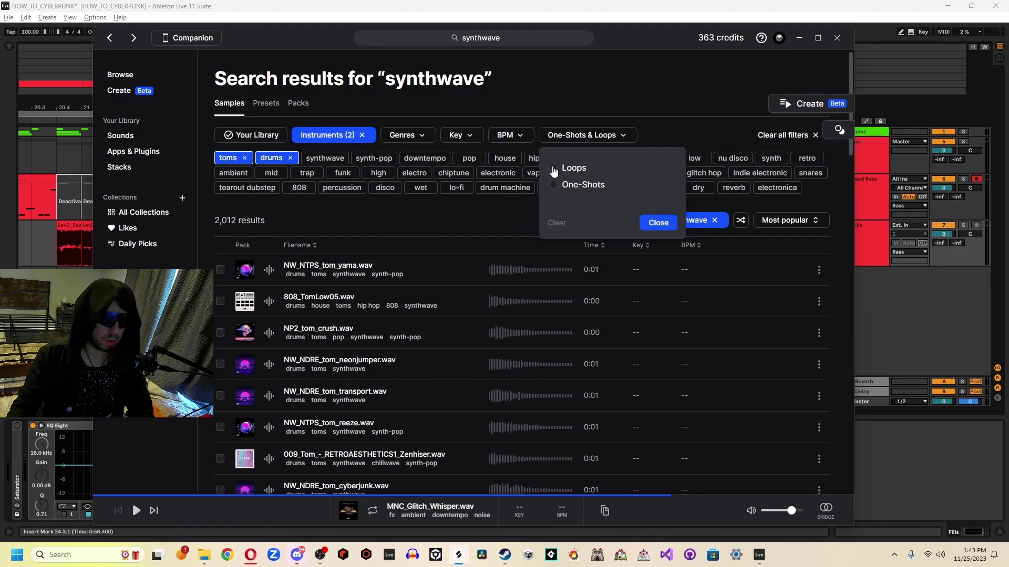
{"action": "left_click", "coordinate": [553, 169]}
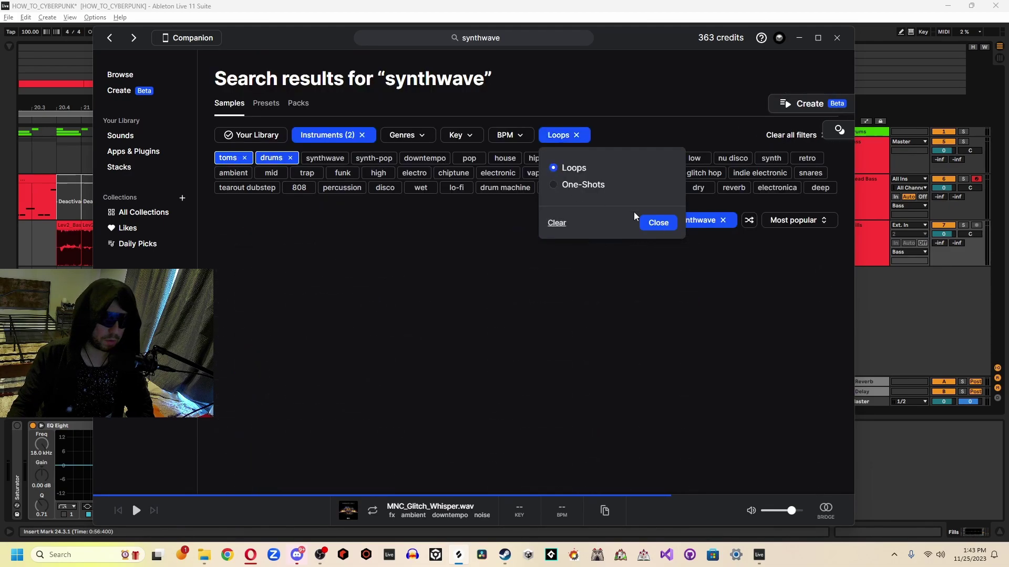
{"action": "left_click", "coordinate": [659, 223]}
- Limit the tom loops to 95 - 110 BPM, audition them and add nw_ntn_100_drum_loop_breakdown_toms.wav to the library
{"action": "left_click", "coordinate": [269, 268]}
{"action": "left_click", "coordinate": [269, 298]}
{"action": "key", "text": "Down"}
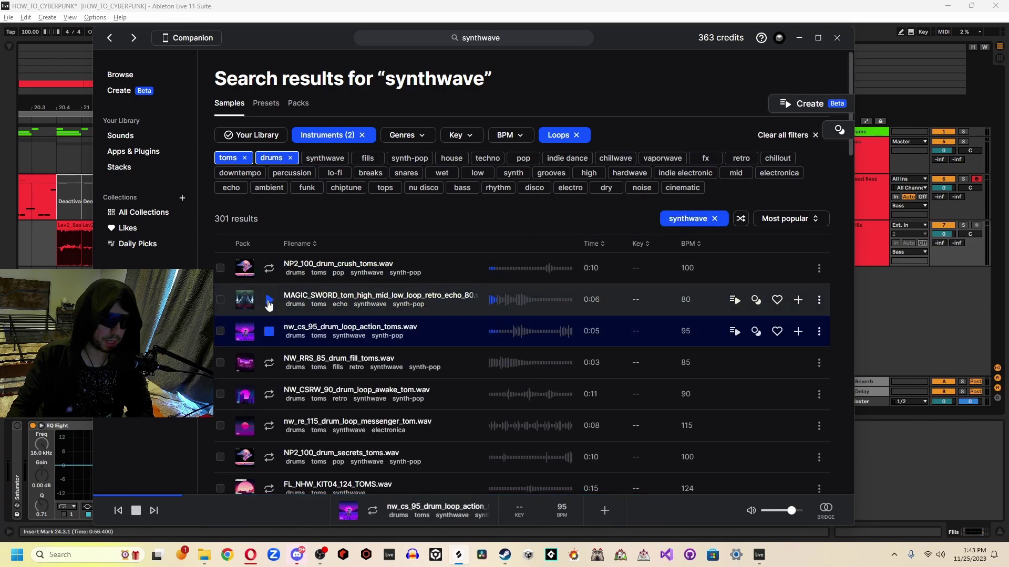
{"action": "key", "text": "Down"}
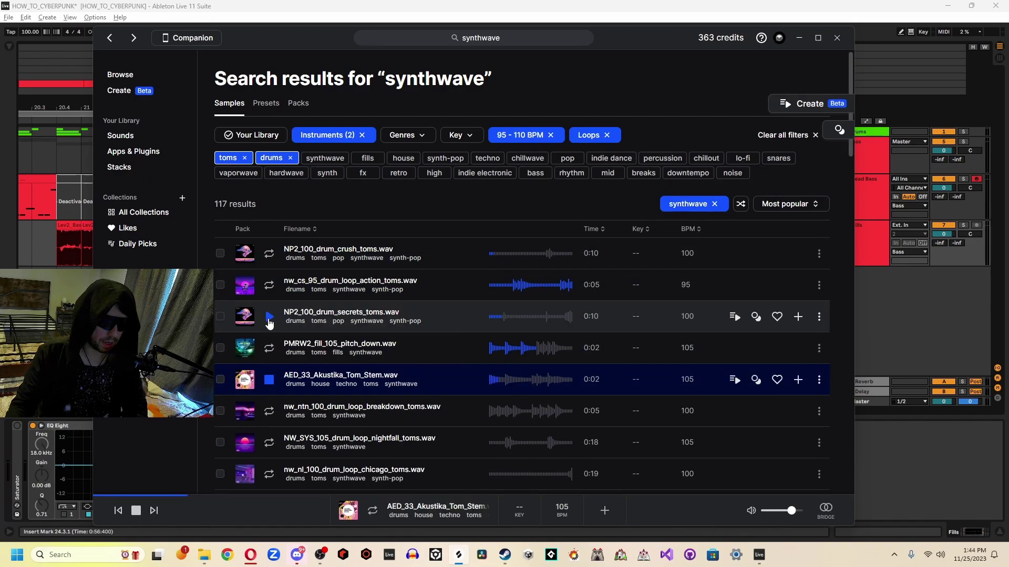
{"action": "key", "text": "Down"}
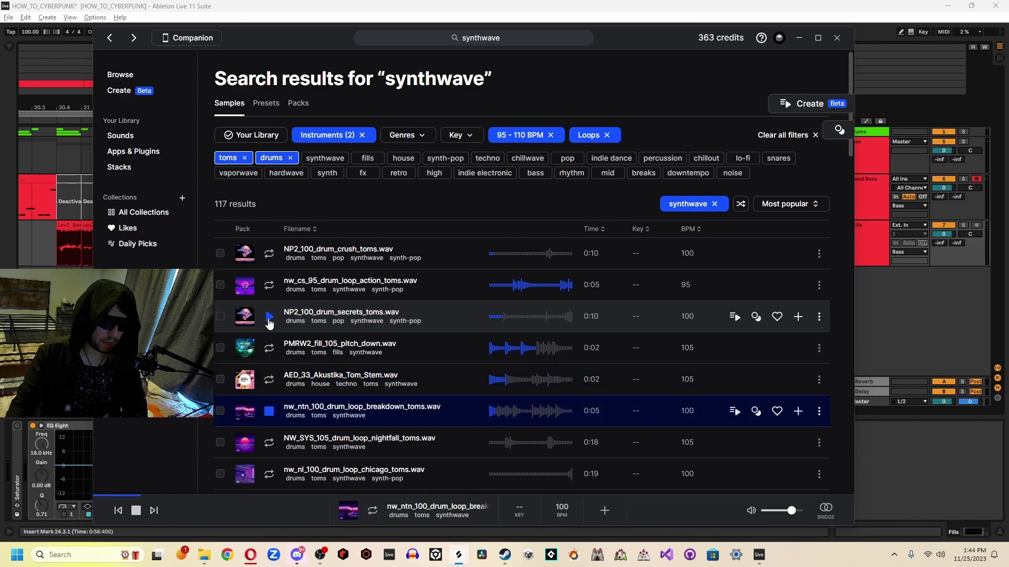
{"action": "left_click", "coordinate": [270, 415]}
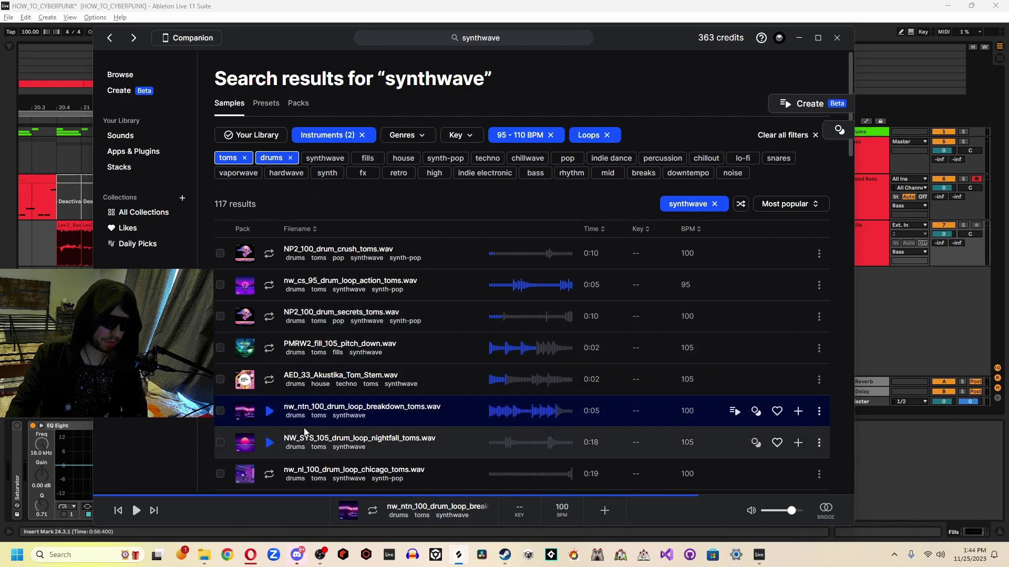
{"action": "left_click", "coordinate": [795, 414]}
- Switch to Ableton Live, add an audio track below Clap in the Drums group and name it Toms
{"action": "left_click", "coordinate": [868, 276]}
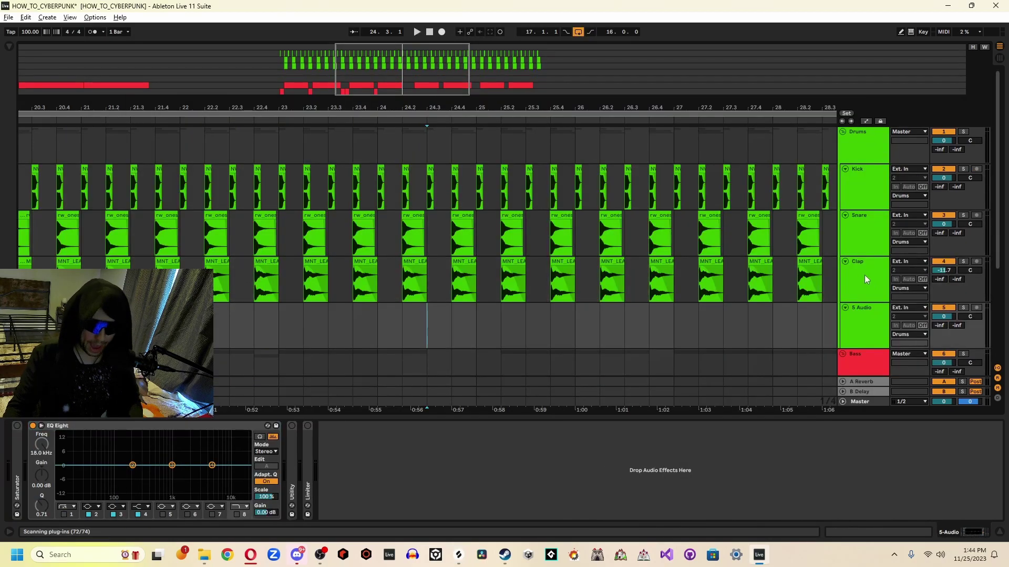
{"action": "scroll", "coordinate": [856, 278], "scroll_direction": "down", "scroll_amount": 1}
{"action": "key", "text": "ctrl+r"}
{"action": "type", "text": "Toms"}
{"action": "key", "text": "Return"}
- Place nw_ntn_100_drum_loop_breakdown_toms.wav from Splice at 24.3.1 on Toms, trim it to two beats and play it back
{"action": "key", "text": "alt+Tab"}
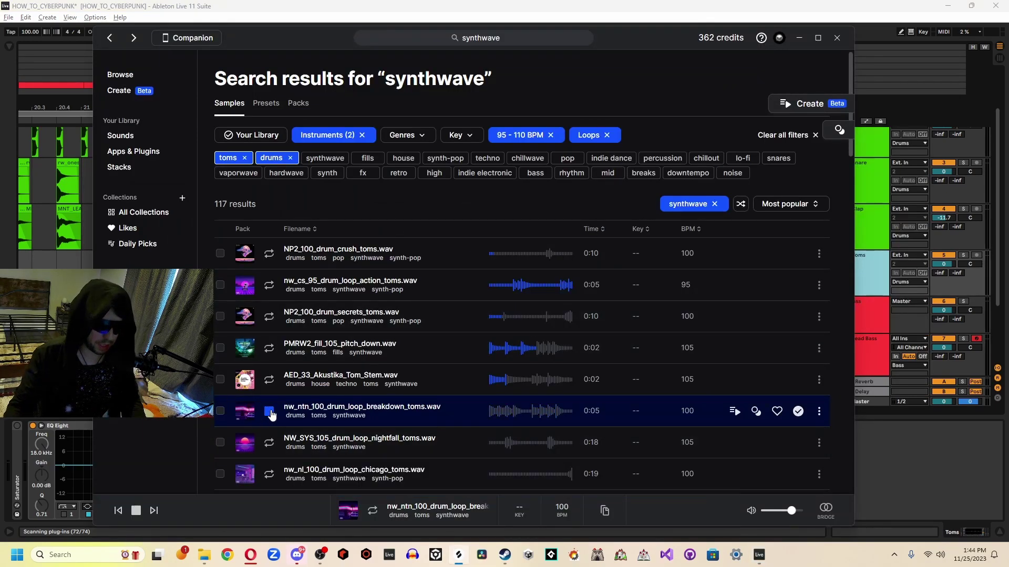
{"action": "left_click_drag", "start_coordinate": [271, 415], "coordinate": [422, 270]}
{"action": "left_click_drag", "start_coordinate": [502, 279], "coordinate": [550, 278]}
{"action": "left_click", "coordinate": [604, 282], "text": "shift"}
{"action": "key", "text": "Delete"}
{"action": "left_click", "coordinate": [351, 290]}
{"action": "key", "text": "space"}
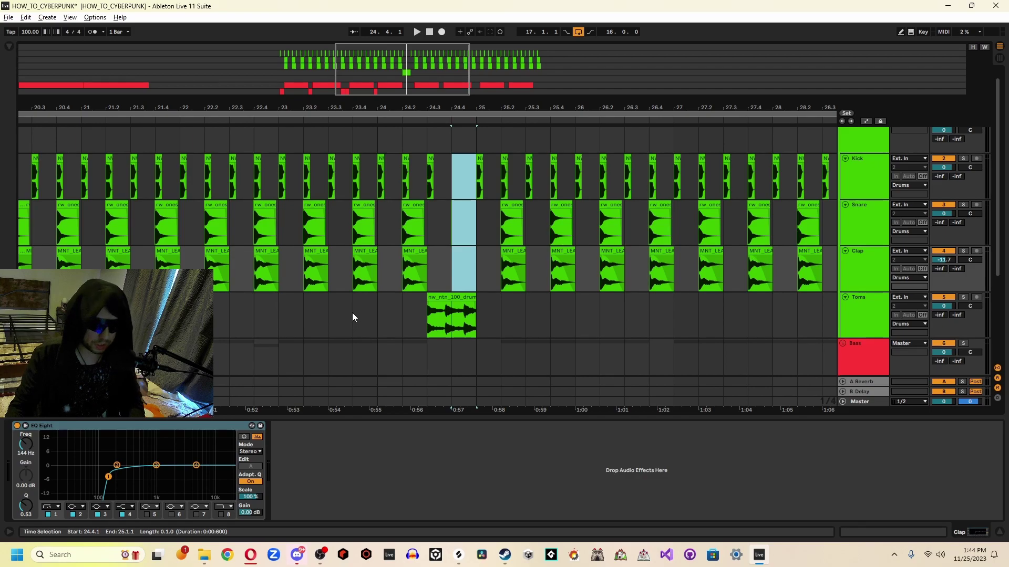
- Undo the deletion of the drum hits at 24.4.1, deactivate the kick, snare and clap clips there instead and play back
{"action": "key", "text": "ctrl+z"}
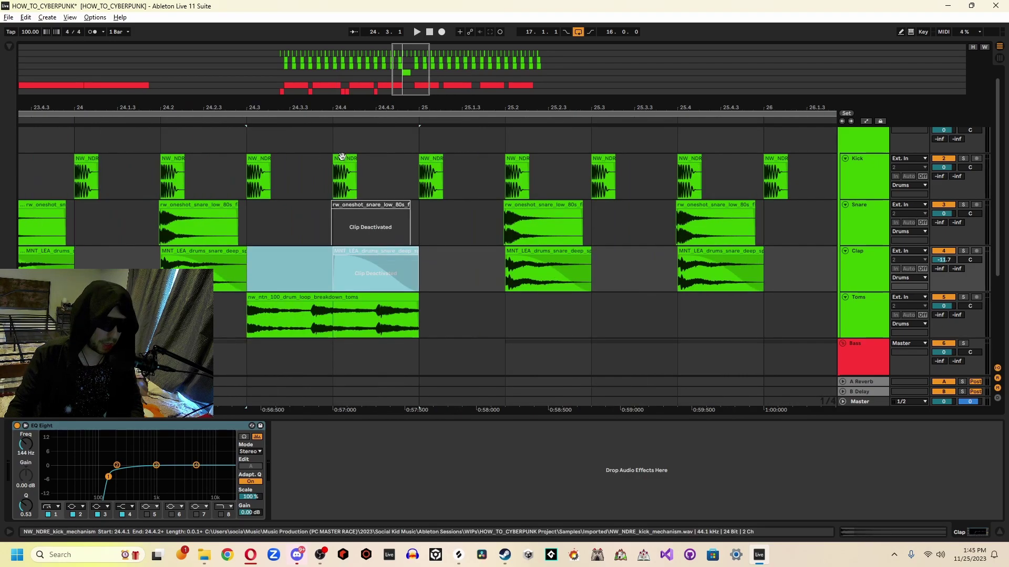
{"action": "key", "text": "0"}
{"action": "left_click", "coordinate": [343, 159]}
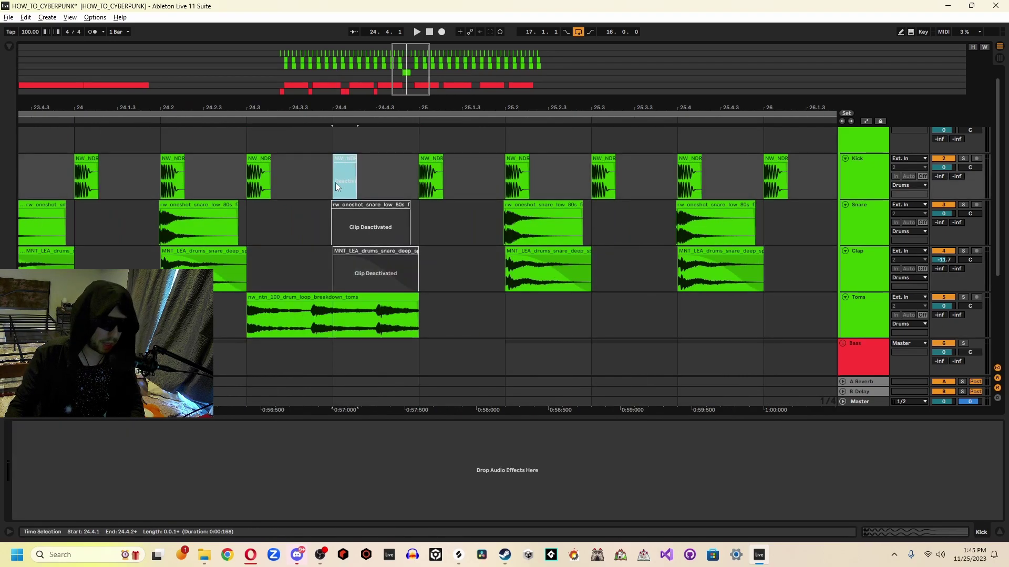
{"action": "key", "text": "0"}
{"action": "left_click", "coordinate": [316, 224]}
{"action": "left_click", "coordinate": [241, 232]}
{"action": "key", "text": "space"}
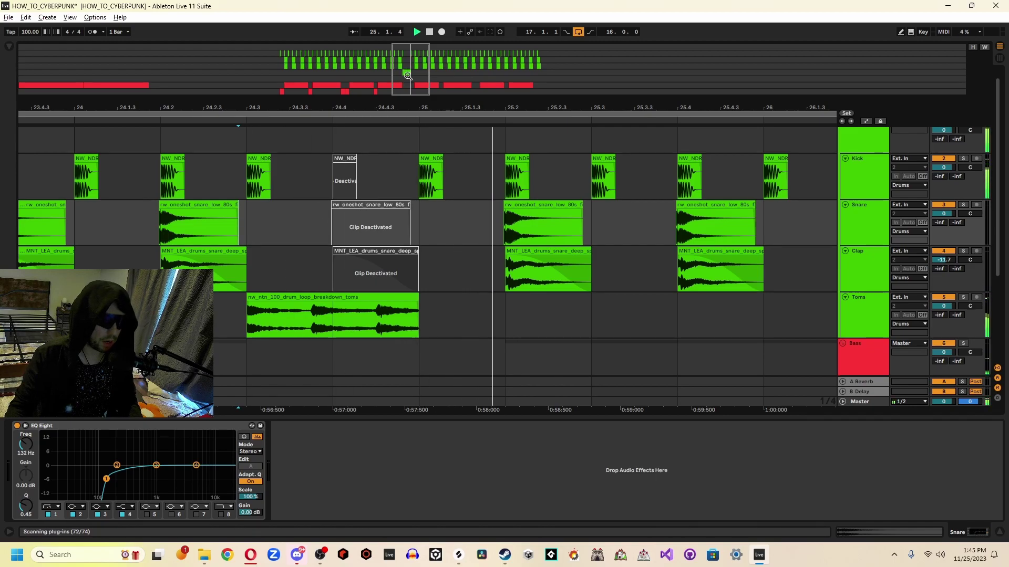
- Duplicate the Fills clips from bars 17 to 24 so the copies start at 25.1.1
{"action": "key", "text": "minus"}
{"action": "left_click_drag", "start_coordinate": [197, 108], "coordinate": [408, 107]}
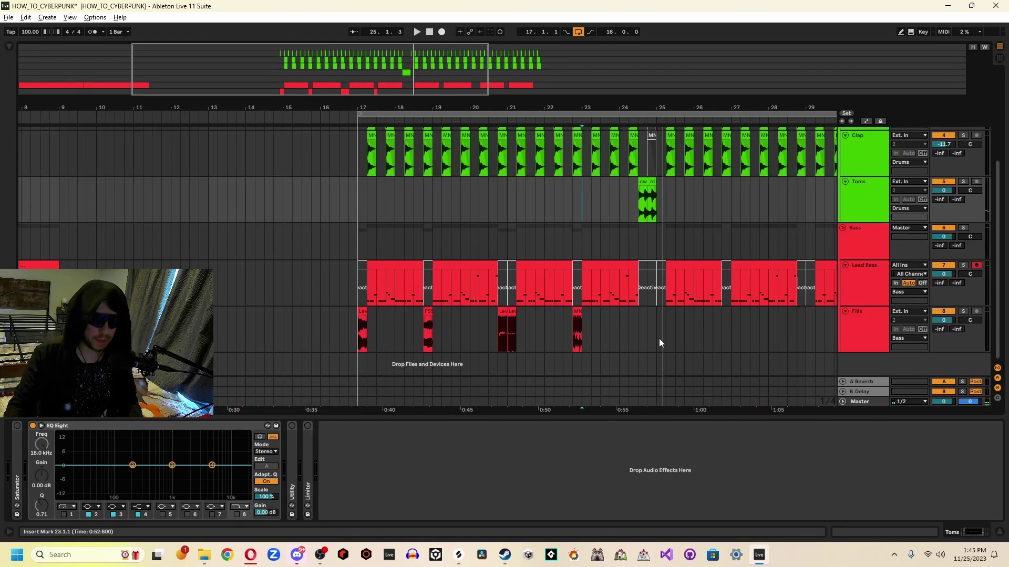
{"action": "left_click", "coordinate": [657, 331]}
{"action": "mouse_move", "coordinate": [657, 330]}
{"action": "left_mouse_down"}
{"action": "mouse_move", "coordinate": [360, 330]}
{"action": "mouse_move", "coordinate": [662, 315]}
{"action": "left_mouse_up"}
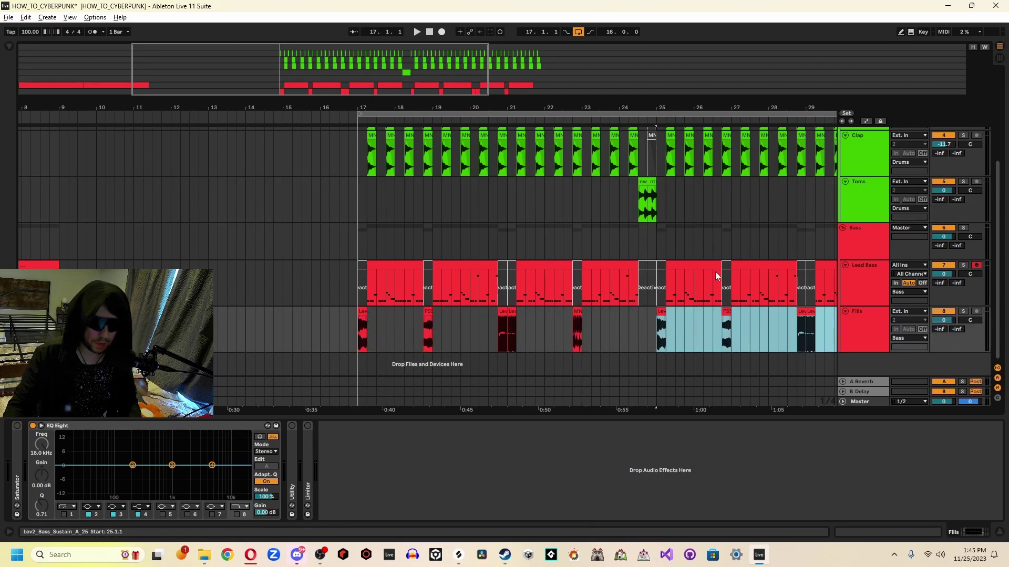
- Select 25.1.1 to 33.1.1 on Toms and filter the synthwave drum loops in Splice by cymbals instead of toms
{"action": "left_click", "coordinate": [866, 188]}
{"action": "scroll", "coordinate": [860, 159], "scroll_direction": "up", "scroll_amount": 3}
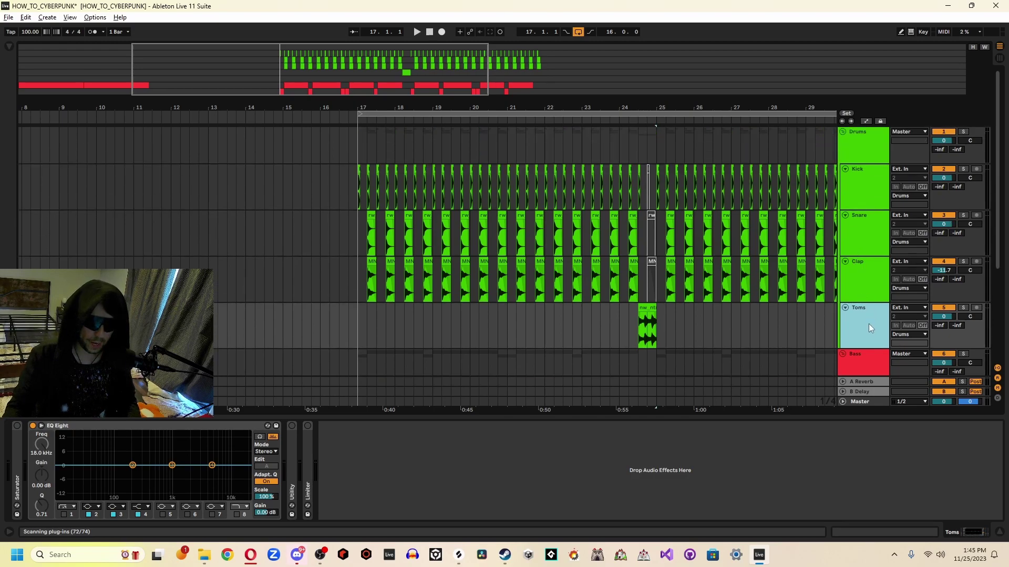
{"action": "left_click_drag", "start_coordinate": [405, 64], "coordinate": [511, 65]}
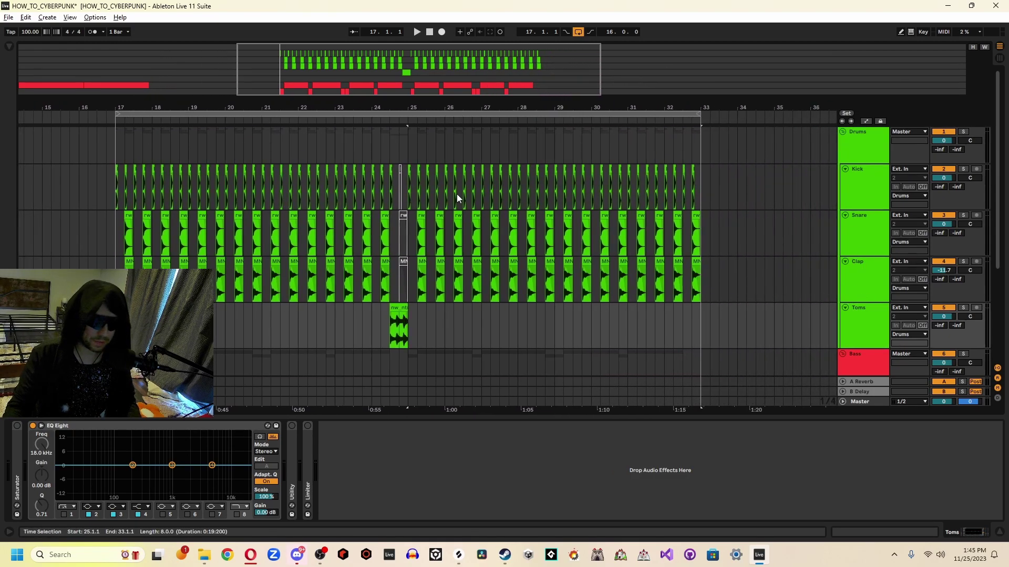
{"action": "key", "text": "alt+Tab"}
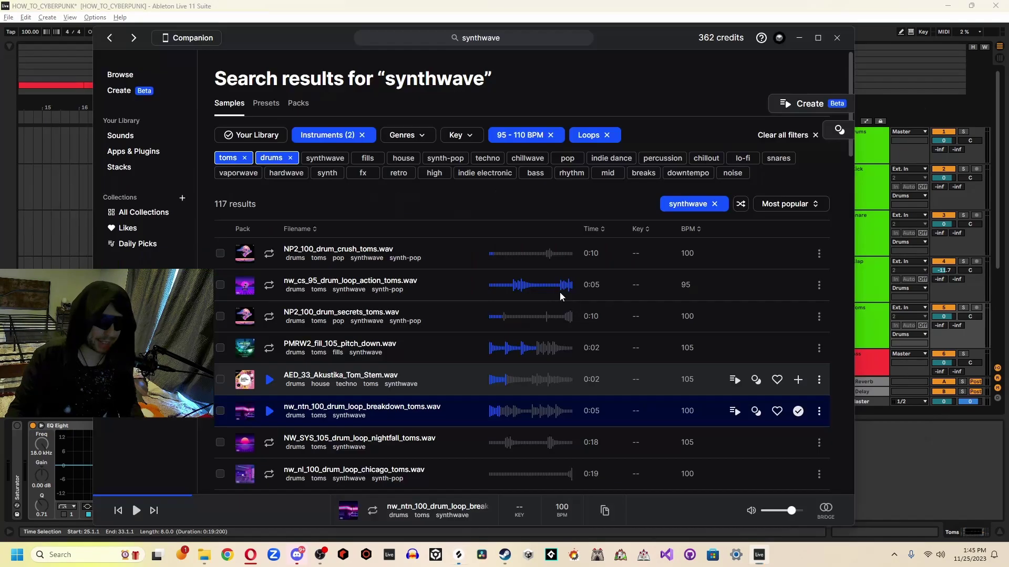
{"action": "left_click", "coordinate": [244, 158]}
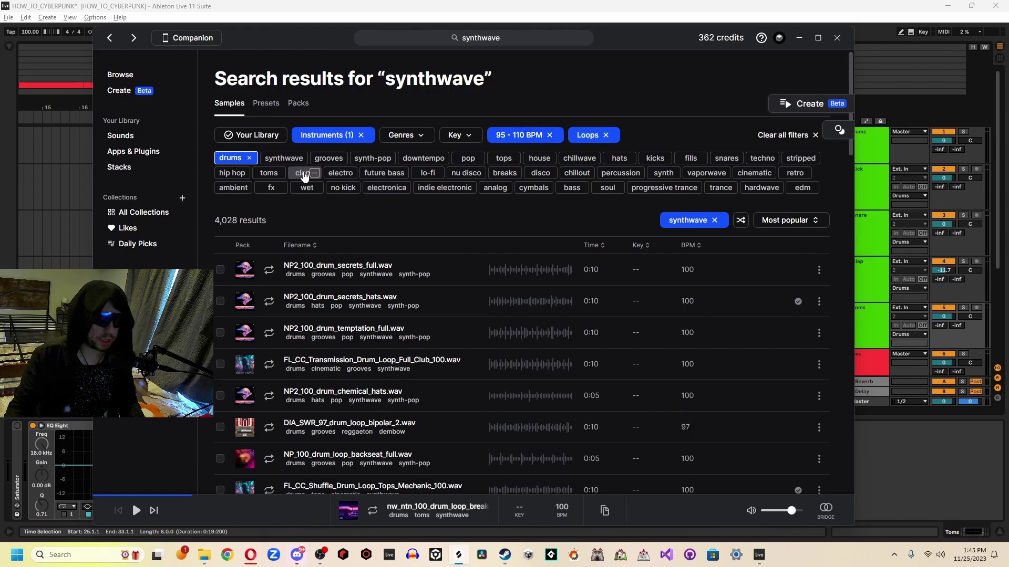
{"action": "left_click", "coordinate": [325, 140]}
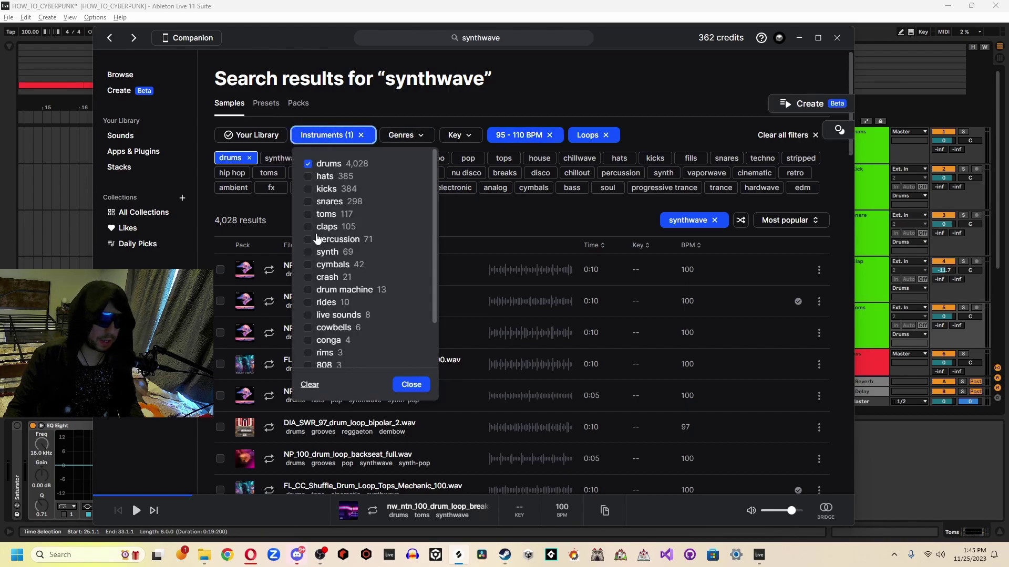
{"action": "left_click", "coordinate": [309, 266]}
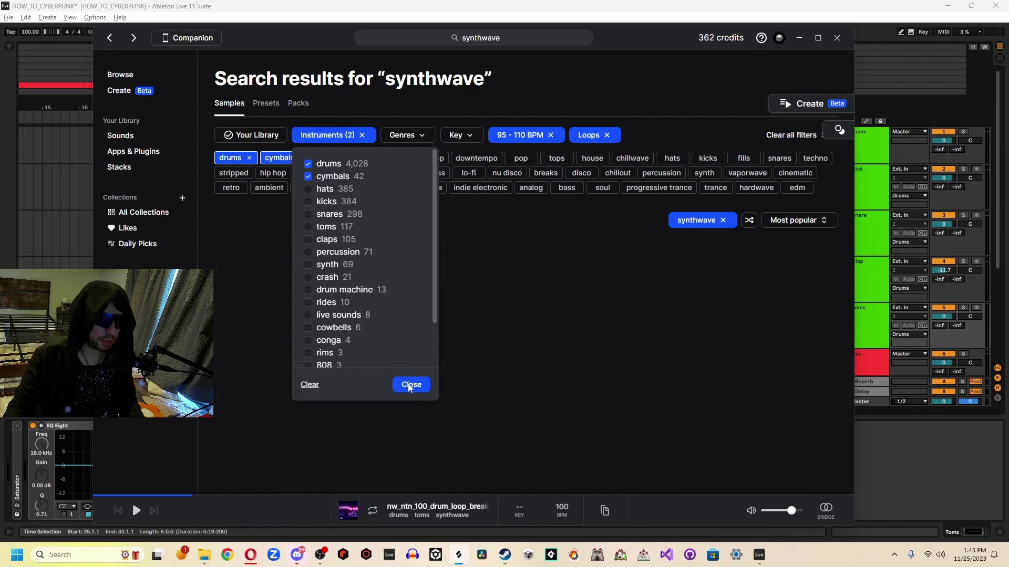
{"action": "left_click", "coordinate": [413, 261]}
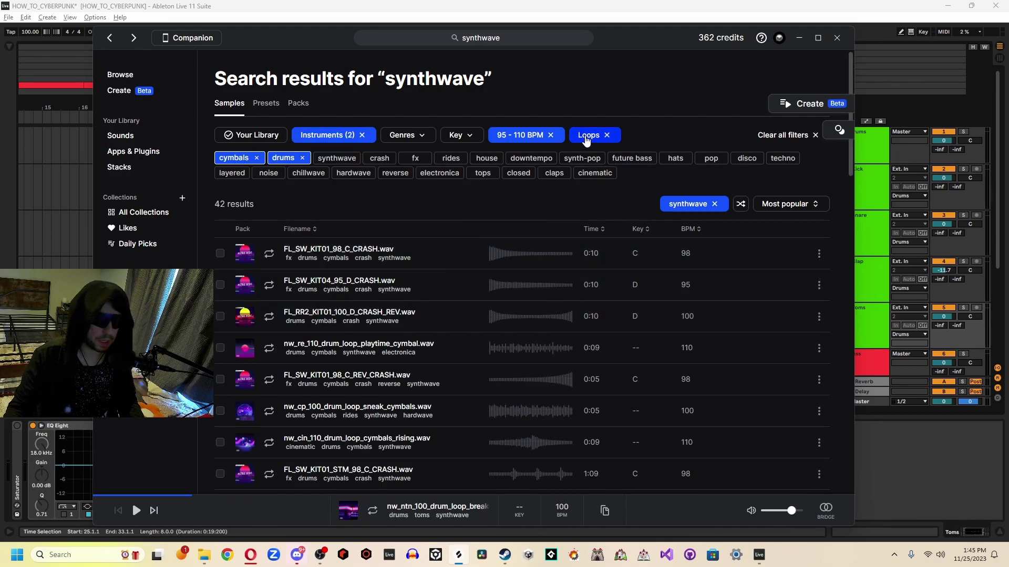
- Audition the cymbal loops one after another, starting with FL_SW_KIT01_98_C_CRASH.wav
{"action": "left_click", "coordinate": [270, 254]}
{"action": "key", "text": "Down"}
{"action": "key", "text": "Down"}
{"action": "key", "text": "Down"}
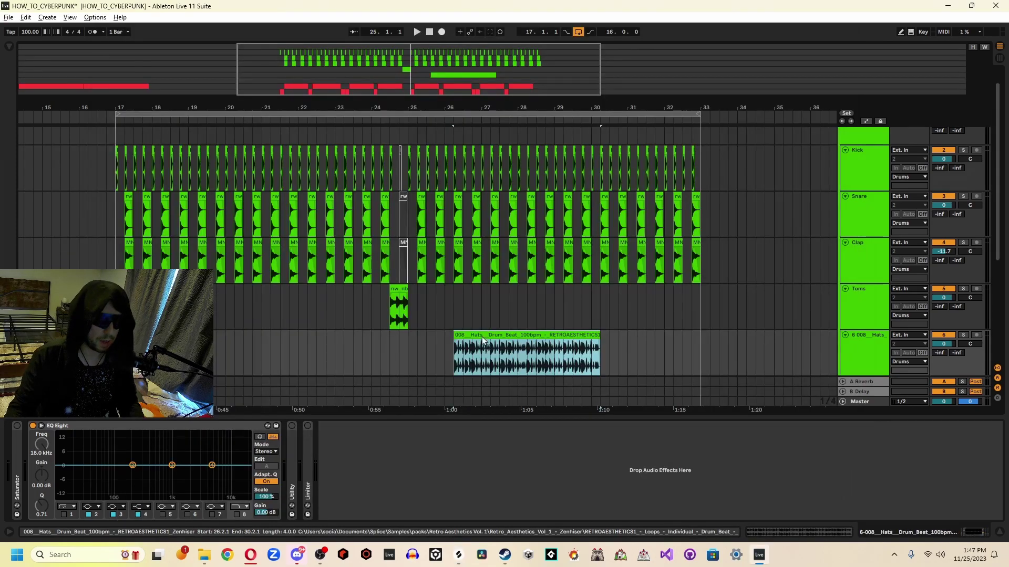
- Move the 008__Hats__Drum_Beat_100bpm clip to 25.1.1, play it back and repeat it up to bar 33
{"action": "left_click", "coordinate": [444, 339]}
{"action": "left_click", "coordinate": [370, 351]}
{"action": "key", "text": "space"}
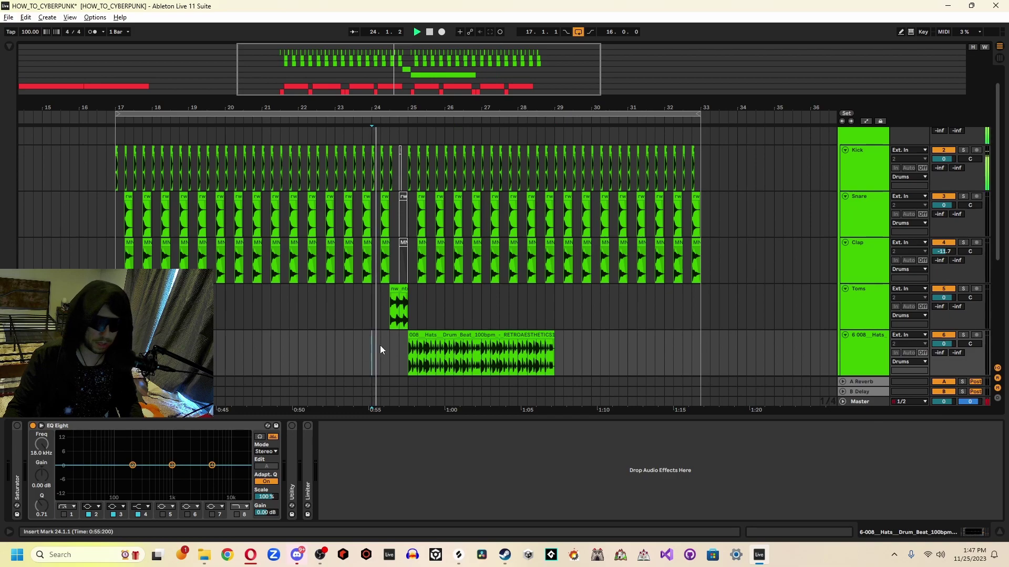
{"action": "left_click_drag", "start_coordinate": [484, 334], "coordinate": [619, 333]}
{"action": "left_click_drag", "start_coordinate": [618, 333], "coordinate": [626, 333]}
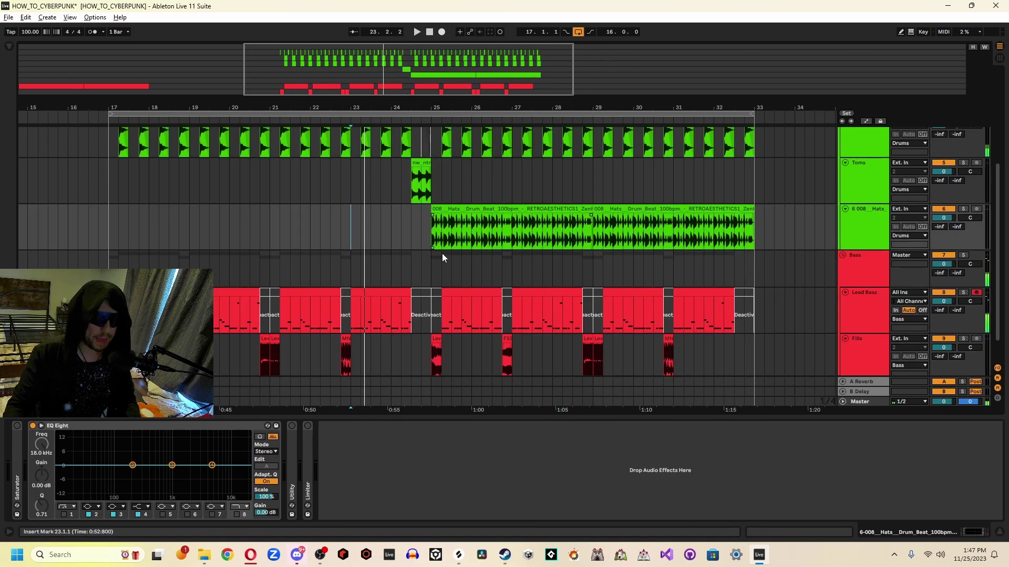
- Split off the first beat of the hats loop, 25.1.1 to 25.2.1, deactivate it and set the insert marker at 23.1.1
{"action": "left_click_drag", "start_coordinate": [434, 239], "coordinate": [445, 237]}
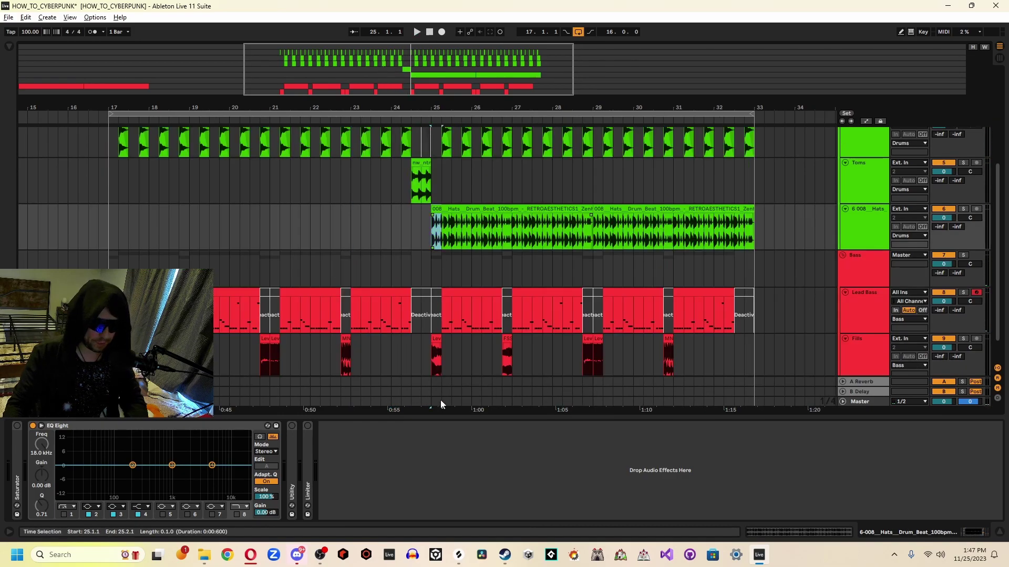
{"action": "scroll", "coordinate": [439, 402], "scroll_direction": "down", "scroll_amount": 1}
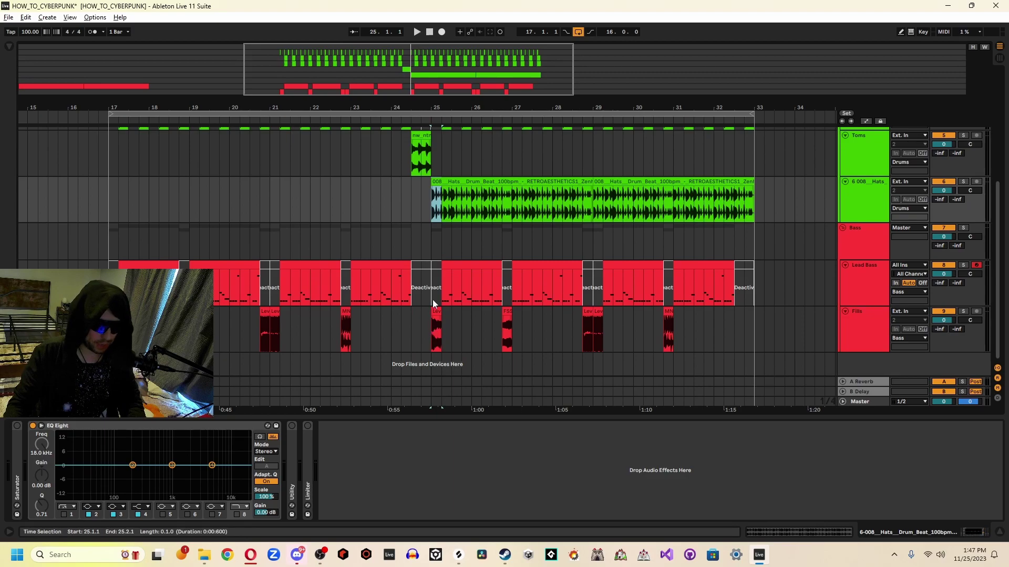
{"action": "scroll", "coordinate": [432, 256], "scroll_direction": "up", "scroll_amount": 1}
{"action": "key", "text": "ctrl+e"}
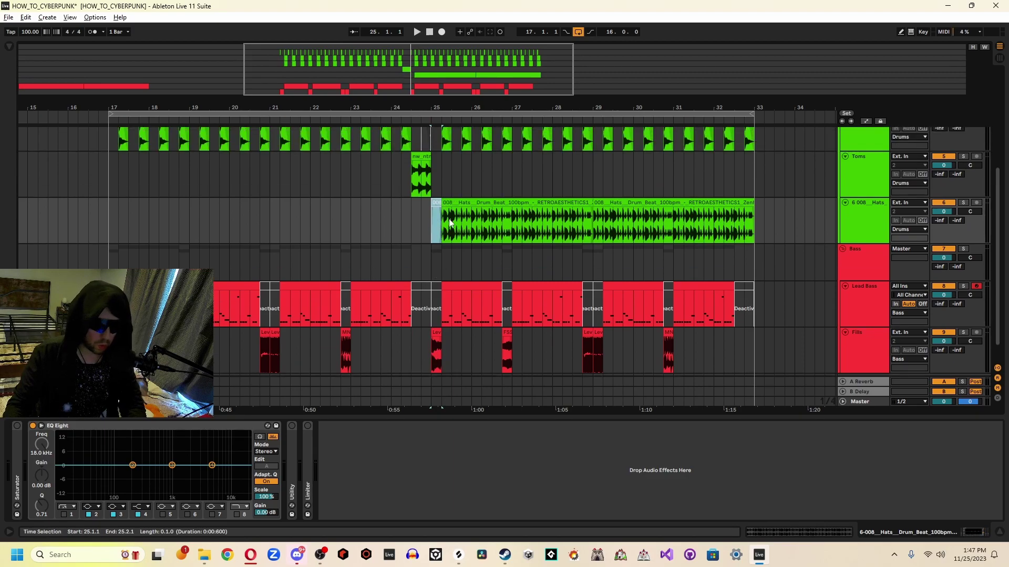
{"action": "left_click", "coordinate": [351, 224]}
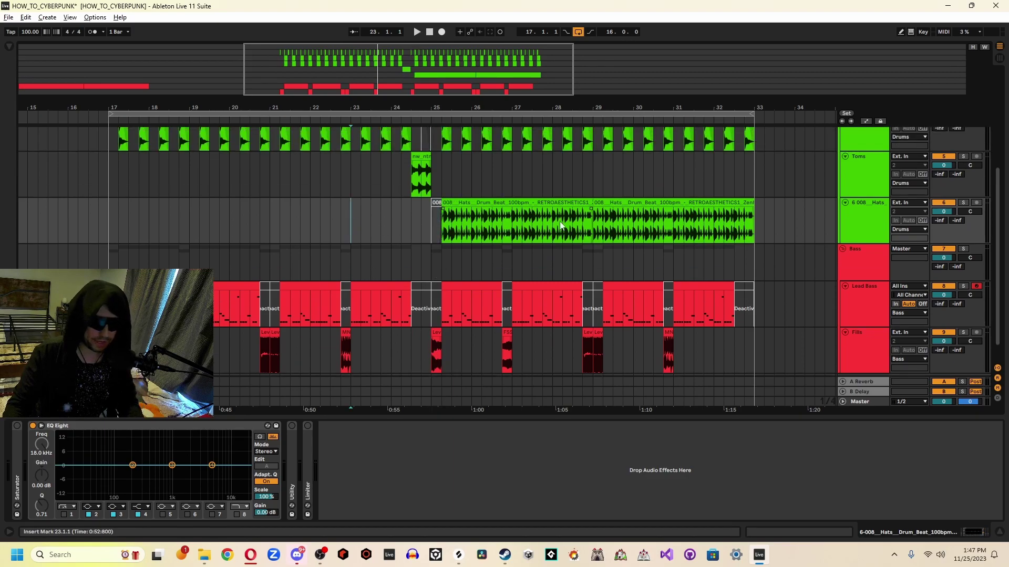
- Enable EQ Eight's first band as a low cut on the hats track at 220 Hz with Q 0.36
{"action": "left_click", "coordinate": [878, 210]}
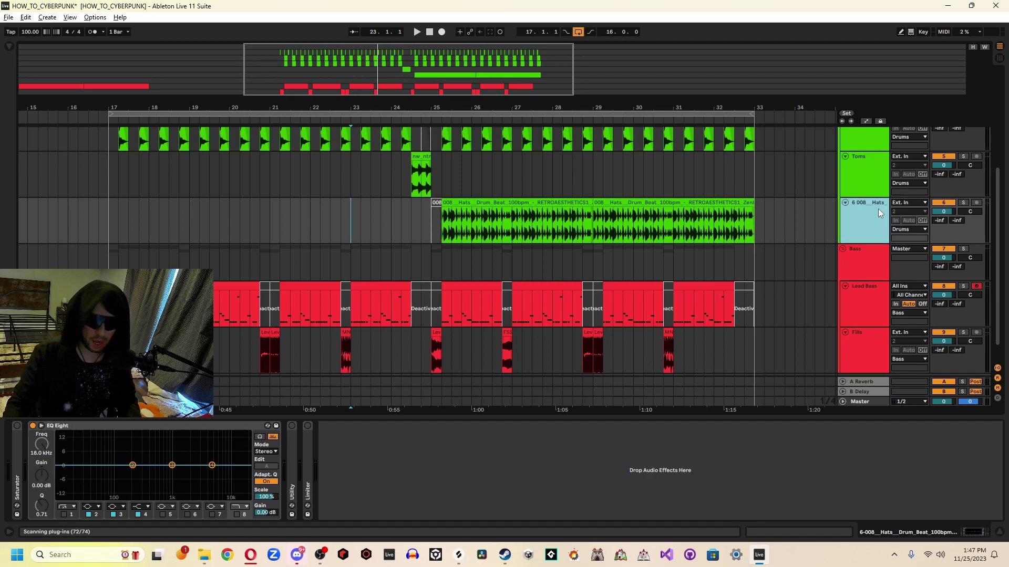
{"action": "left_click", "coordinate": [65, 515]}
{"action": "left_click_drag", "start_coordinate": [87, 474], "coordinate": [131, 481]}
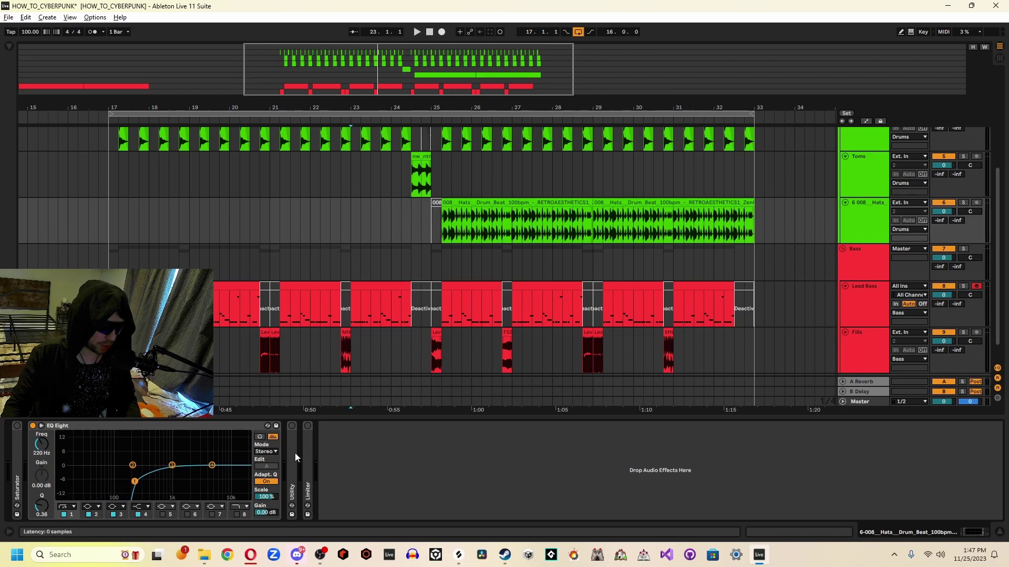
- Lower the hats track's volume to -8.0 dB and play the arrangement from 28.4.1
{"action": "left_click_drag", "start_coordinate": [943, 211], "coordinate": [943, 220]}
{"action": "scroll", "coordinate": [465, 251], "scroll_direction": "up", "scroll_amount": 3}
{"action": "left_click", "coordinate": [464, 251]}
{"action": "key", "text": "space"}
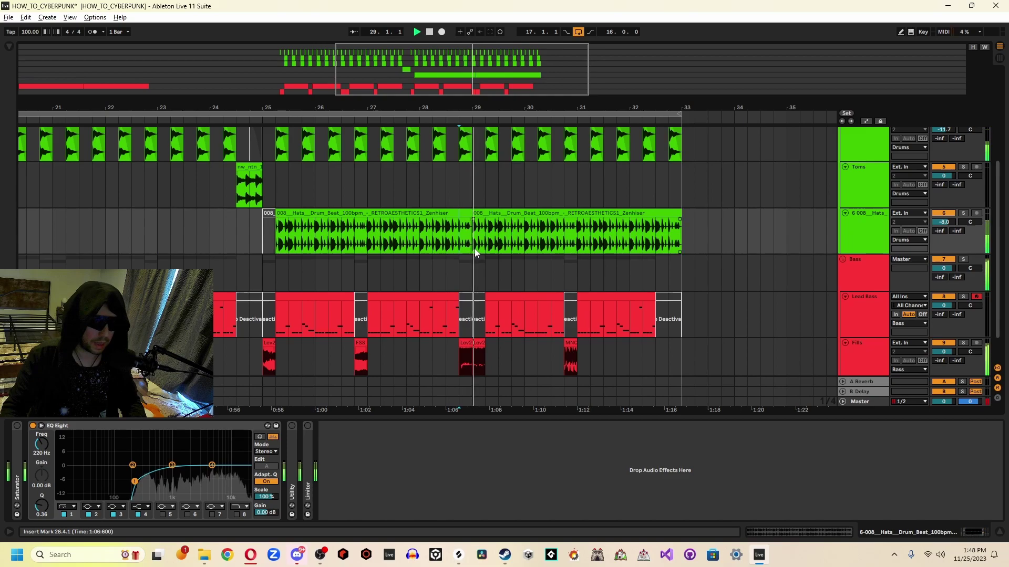
- Stop playback, deactivate the hats loop's beat from 29.1.1 to 29.2.1 and set the insert marker at 25.1.1
{"action": "key", "text": "space"}
{"action": "left_click_drag", "start_coordinate": [473, 251], "coordinate": [483, 246]}
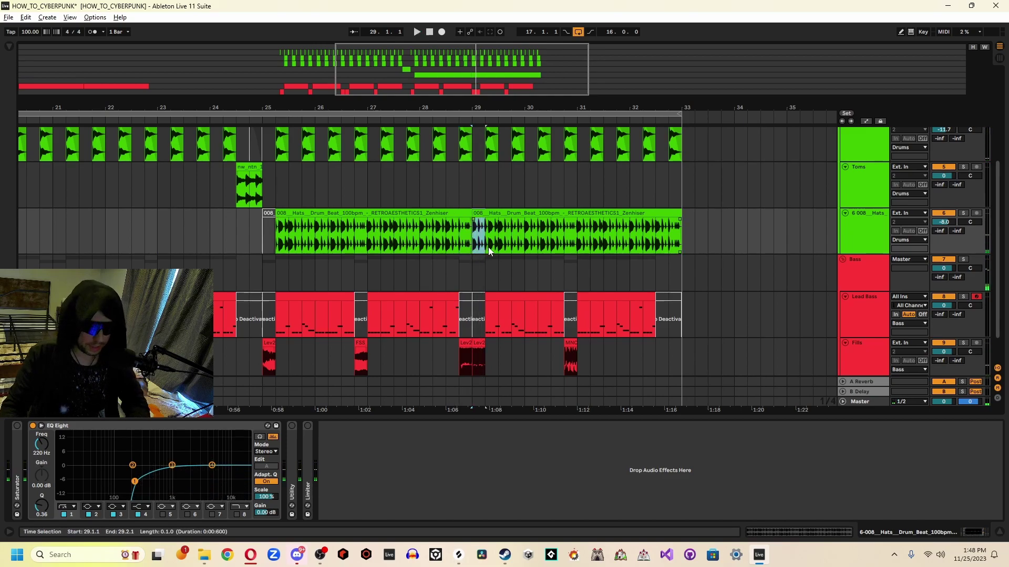
{"action": "left_click", "coordinate": [255, 241]}
{"action": "scroll", "coordinate": [254, 239], "scroll_direction": "up", "scroll_amount": 3}
{"action": "scroll", "coordinate": [255, 238], "scroll_direction": "down", "scroll_amount": 3}
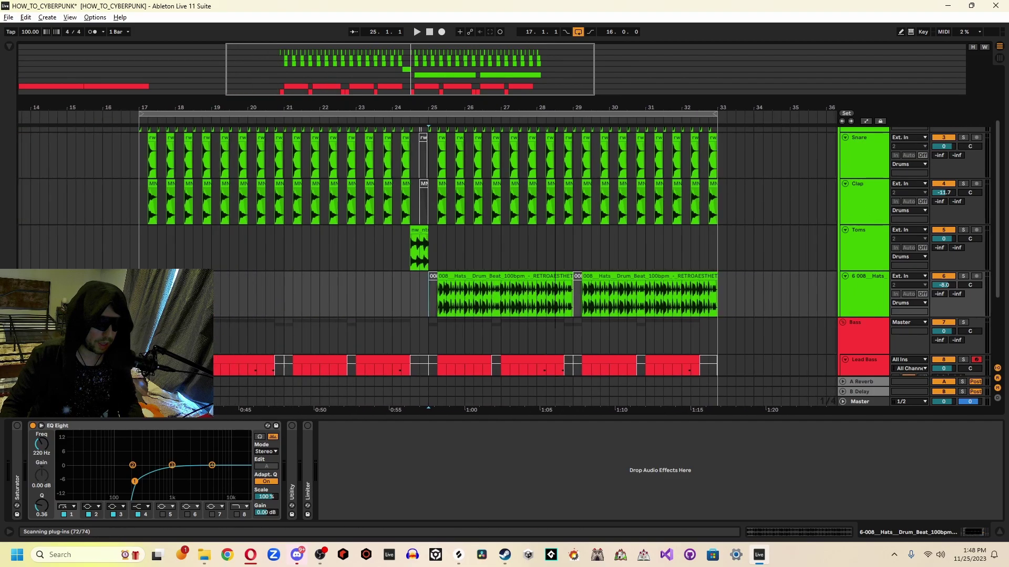
{"action": "scroll", "coordinate": [483, 207], "scroll_direction": "down", "scroll_amount": 1}
{"action": "scroll", "coordinate": [484, 253], "scroll_direction": "down", "scroll_amount": 3}
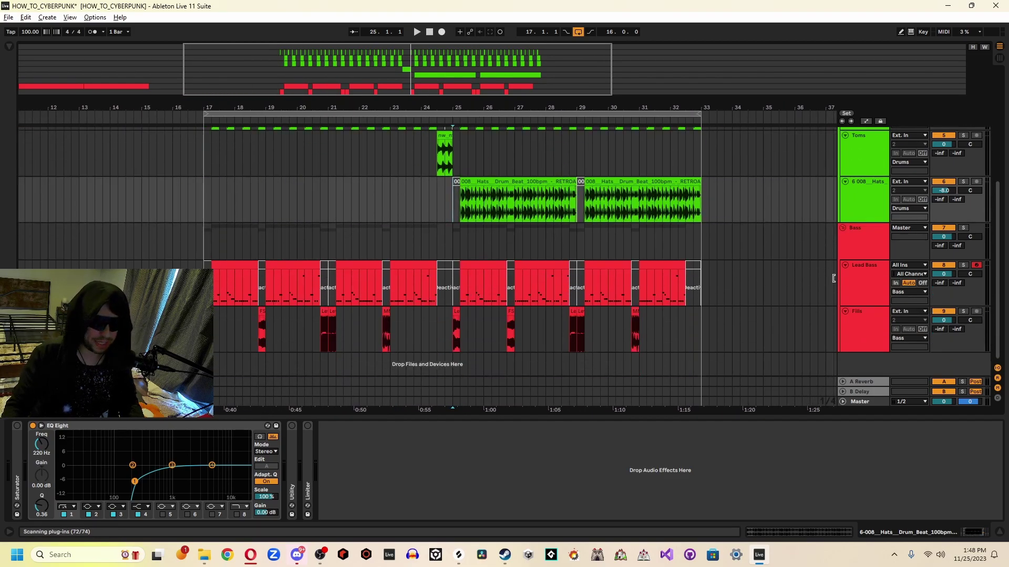
{"action": "left_click", "coordinate": [453, 242]}
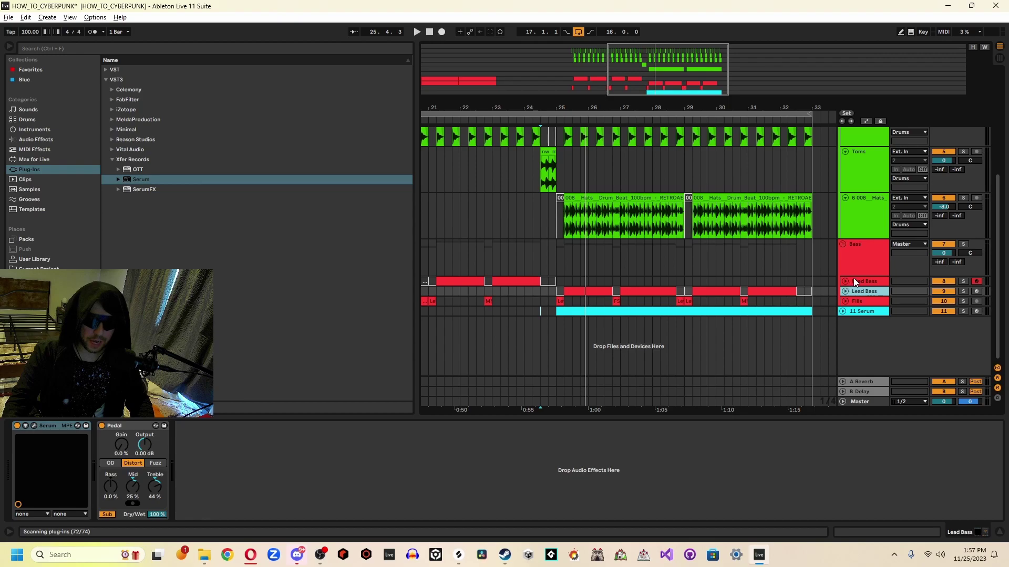
- Unfold the second Lead Bass track and open its Serum instrument to inspect the oscillator pitch and filter cutoff settings
{"action": "left_click", "coordinate": [853, 280]}
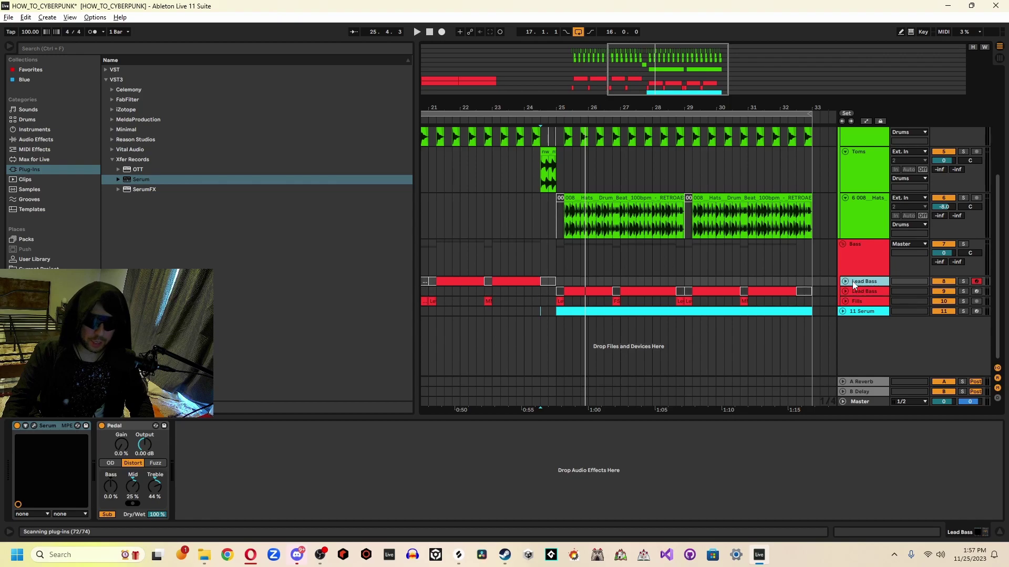
{"action": "left_click", "coordinate": [847, 292]}
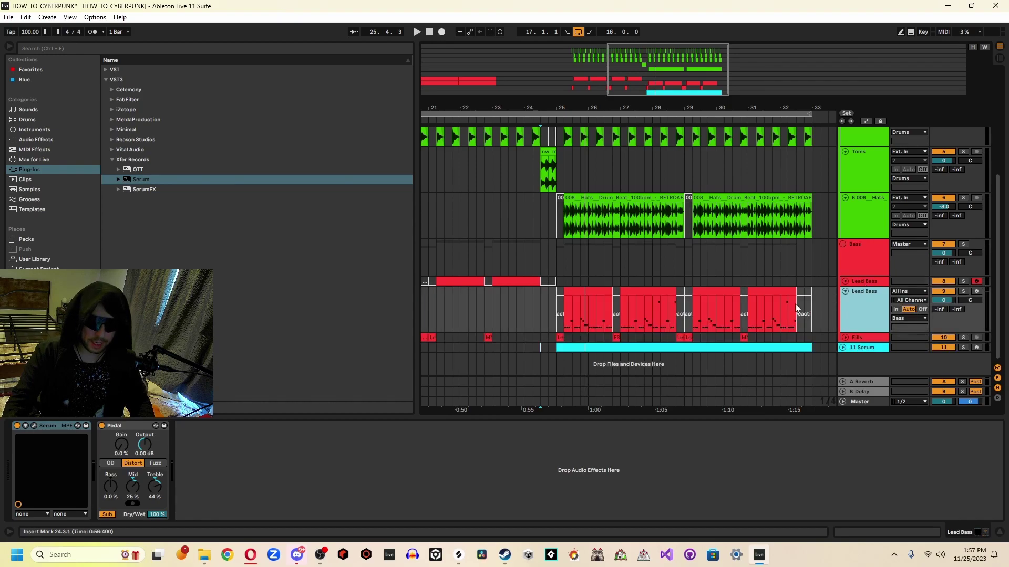
{"action": "left_click", "coordinate": [35, 425]}
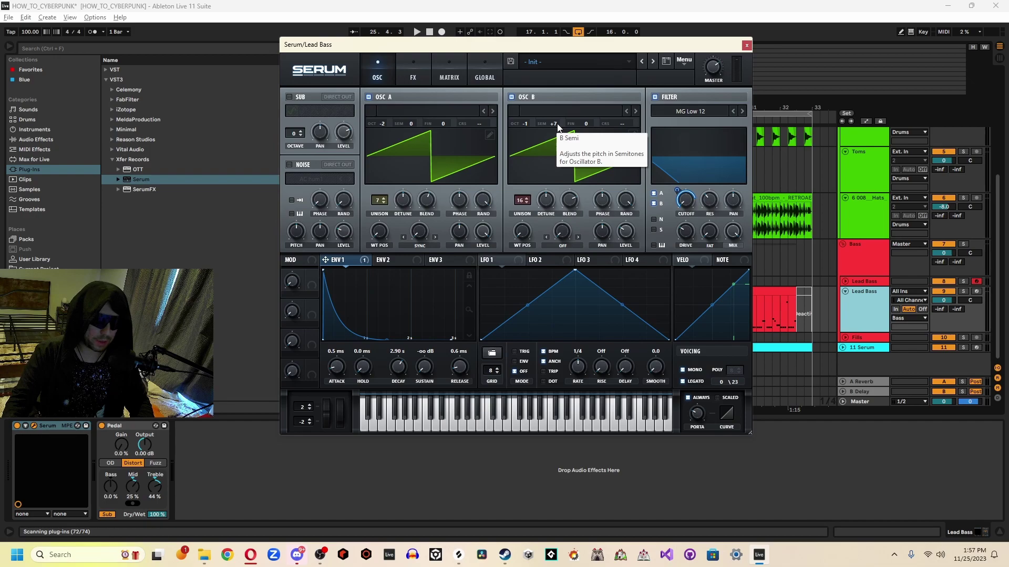
{"action": "mouse_move", "coordinate": [626, 238]}
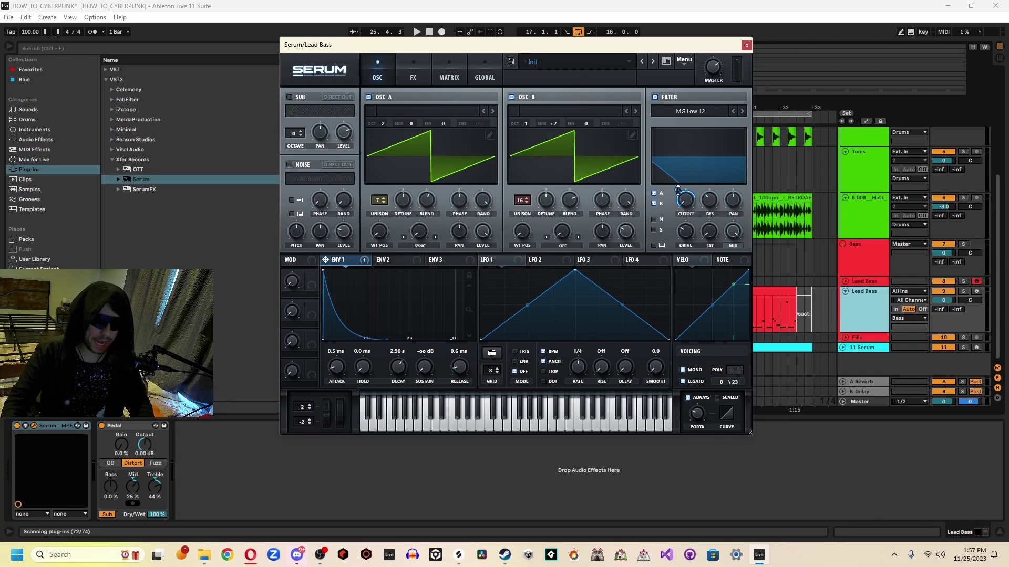
{"action": "mouse_move", "coordinate": [677, 188]}
{"action": "mouse_move", "coordinate": [686, 208]}
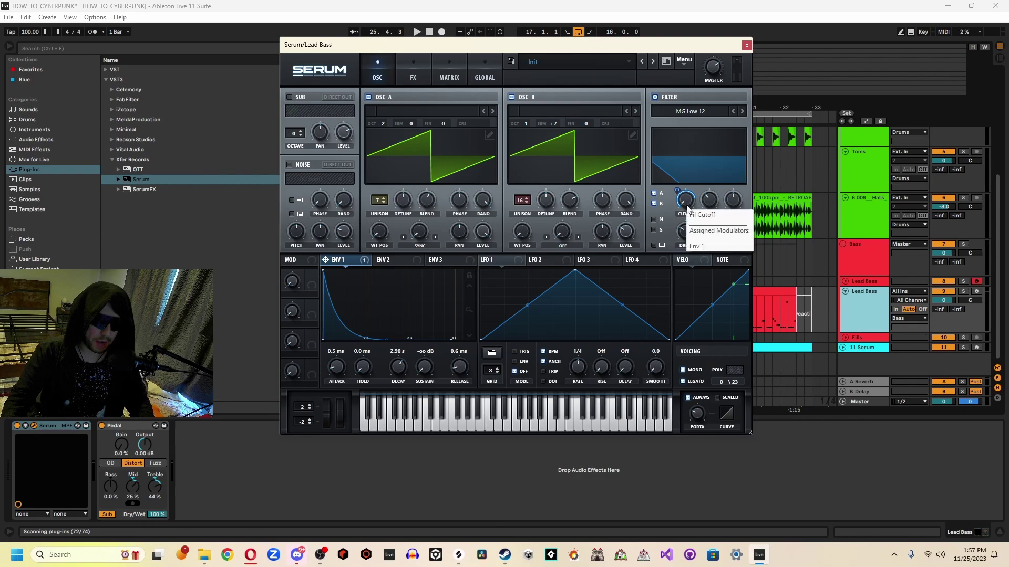
- Solo the second Lead Bass track, start playback and solo the whole Bass group, keeping the Serum window clear of the tracks
{"action": "left_click", "coordinate": [963, 291]}
{"action": "left_click_drag", "start_coordinate": [644, 44], "coordinate": [431, 92]}
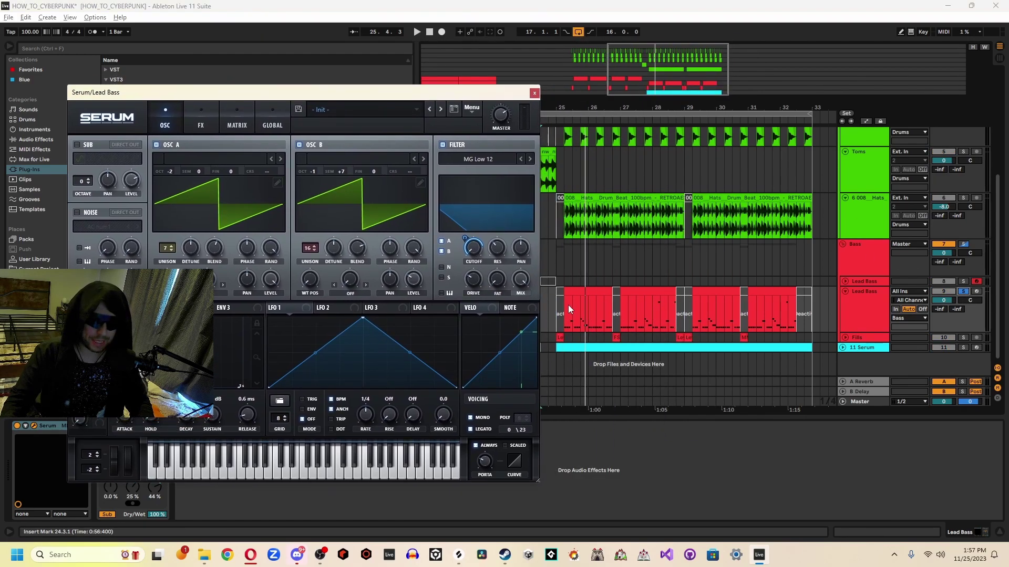
{"action": "key", "text": "space"}
{"action": "left_click", "coordinate": [963, 244]}
{"action": "left_click_drag", "start_coordinate": [434, 99], "coordinate": [271, 117]}
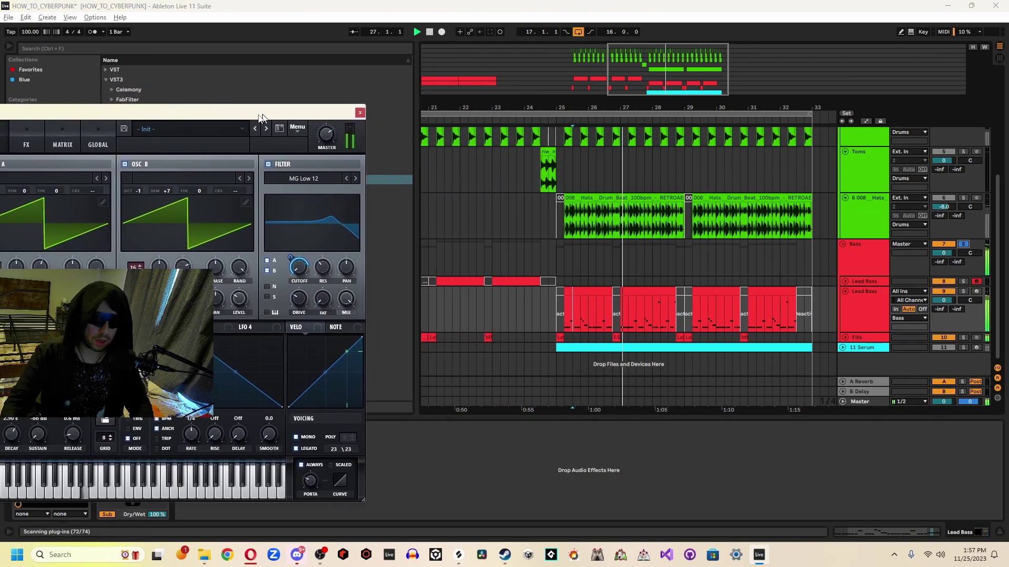
- Compare the first Lead Bass around bar 23 with the second from 25.2.1, and turn off the Bass group's solo
{"action": "left_click_drag", "start_coordinate": [492, 266], "coordinate": [535, 284]}
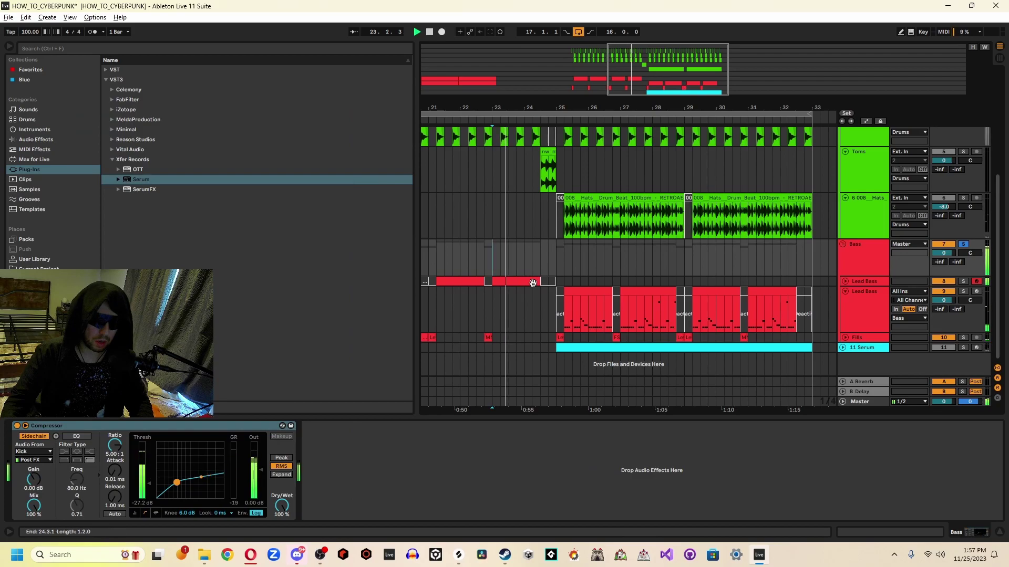
{"action": "left_click", "coordinate": [564, 282]}
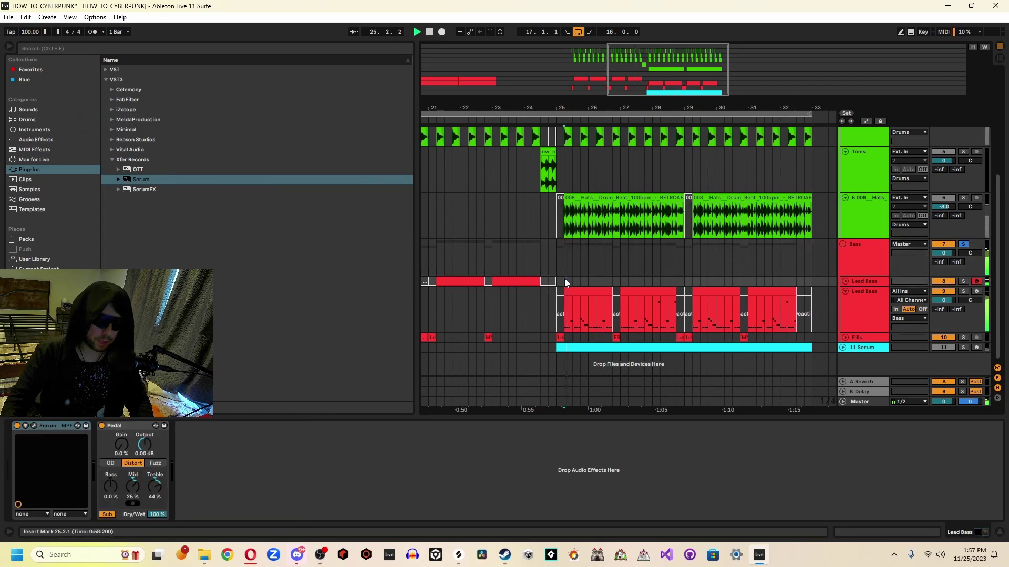
{"action": "left_click", "coordinate": [847, 305]}
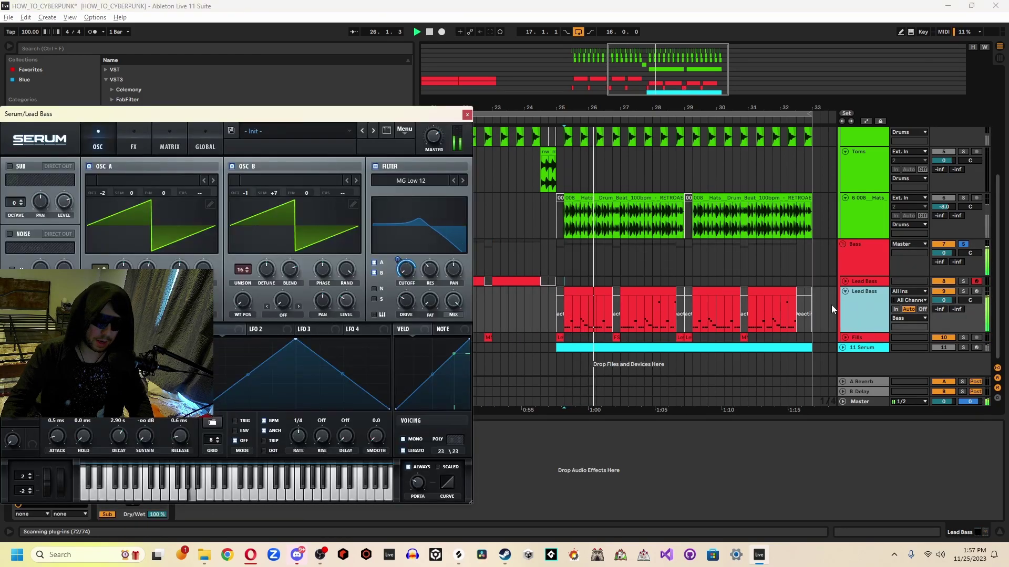
{"action": "left_click_drag", "start_coordinate": [402, 119], "coordinate": [523, 89]}
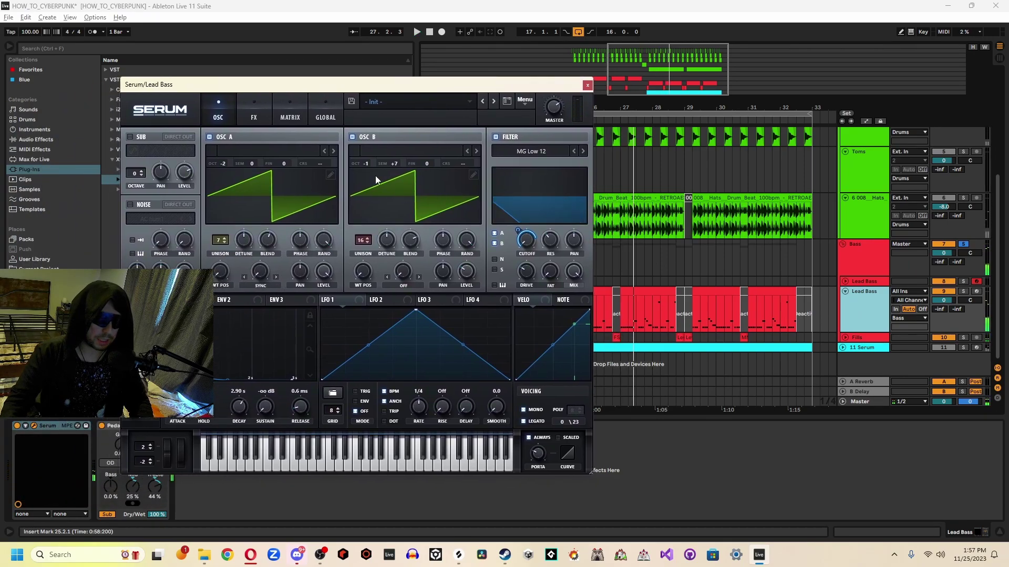
{"action": "left_click", "coordinate": [588, 85]}
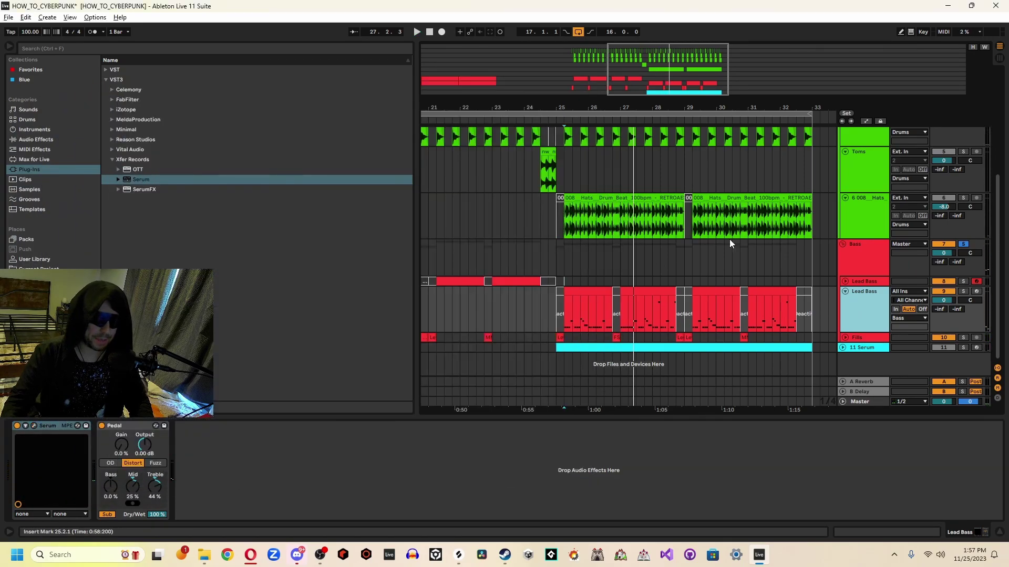
{"action": "left_click", "coordinate": [963, 244]}
- Unfold and solo the 11 Serum track and open its Serum instrument to inspect the sound
{"action": "left_click", "coordinate": [856, 347]}
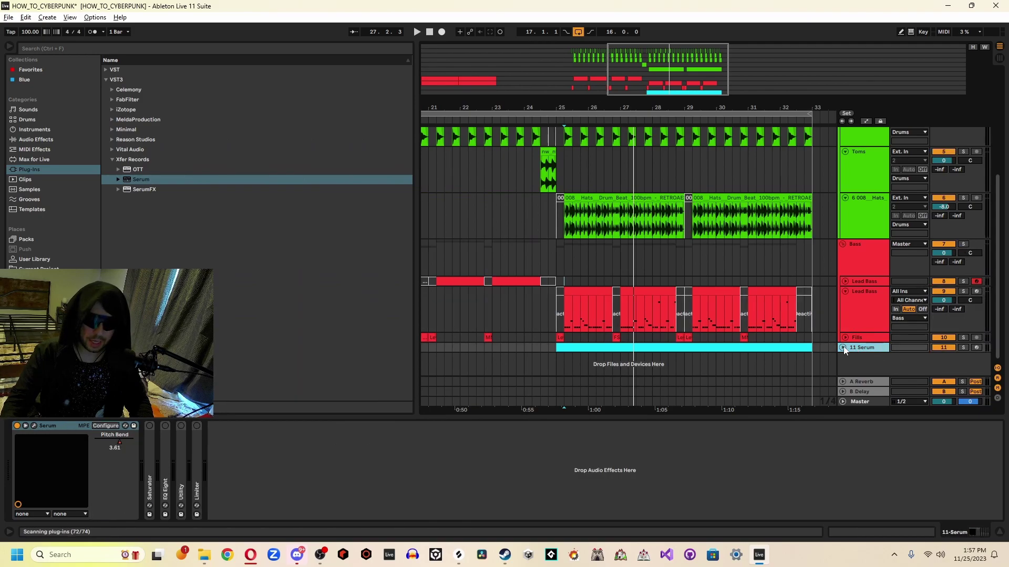
{"action": "left_click", "coordinate": [842, 347]}
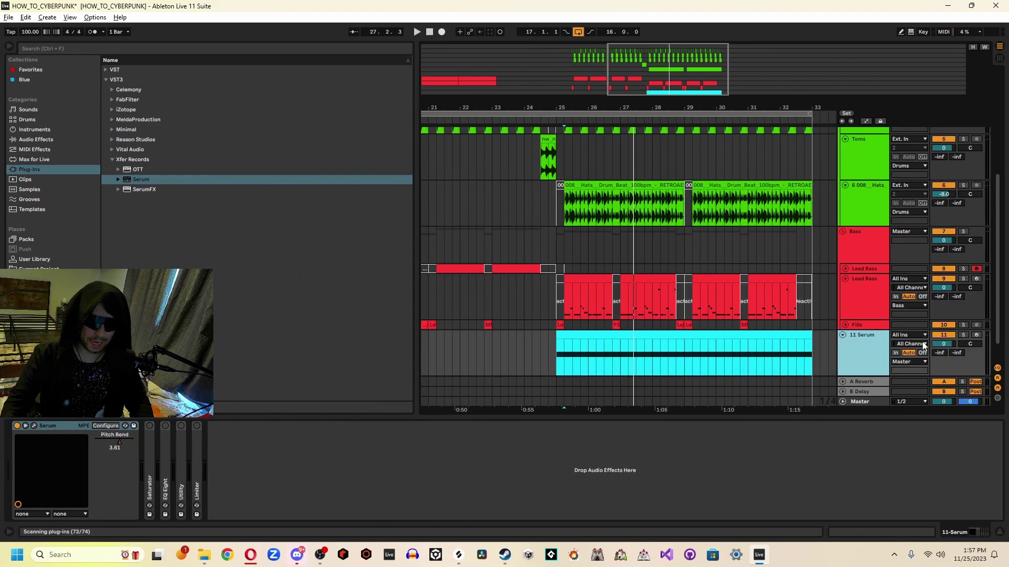
{"action": "left_click", "coordinate": [964, 335]}
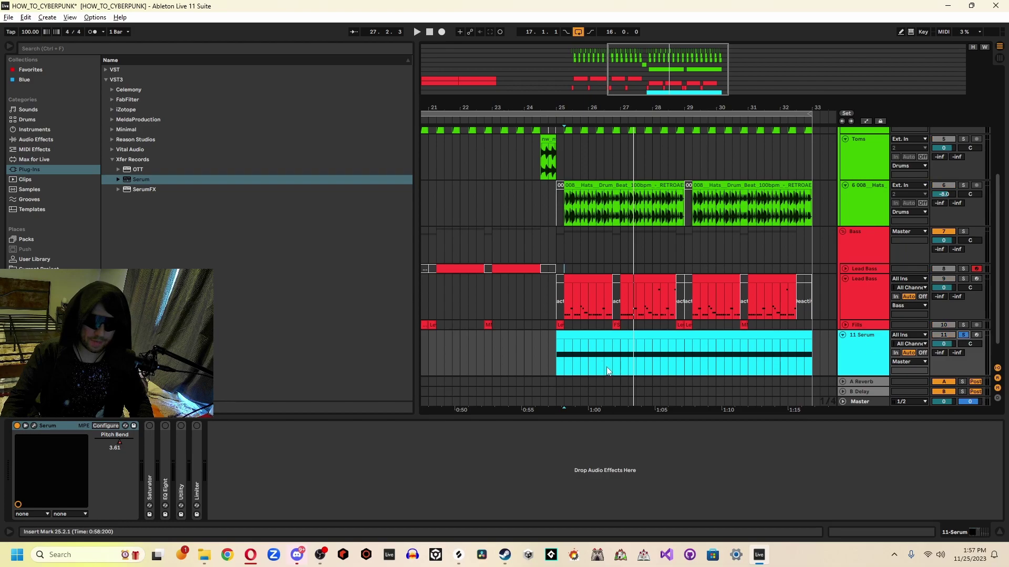
{"action": "left_click", "coordinate": [33, 426]}
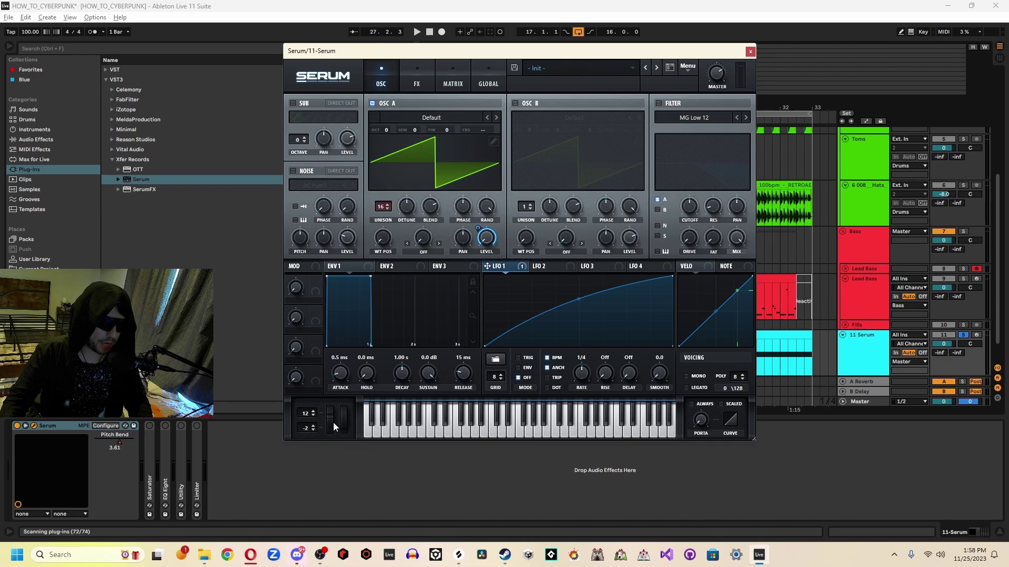
- Close Serum and display the Pitch Bend automation on the 11 Serum track
{"action": "key", "text": "a"}
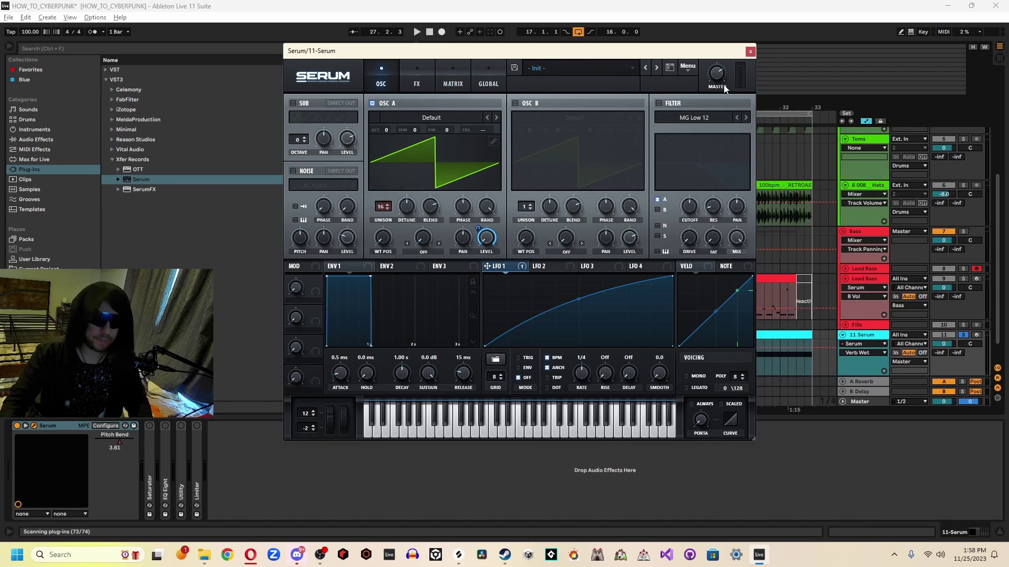
{"action": "left_click", "coordinate": [750, 51]}
{"action": "left_click", "coordinate": [864, 352]}
{"action": "left_click", "coordinate": [867, 358]}
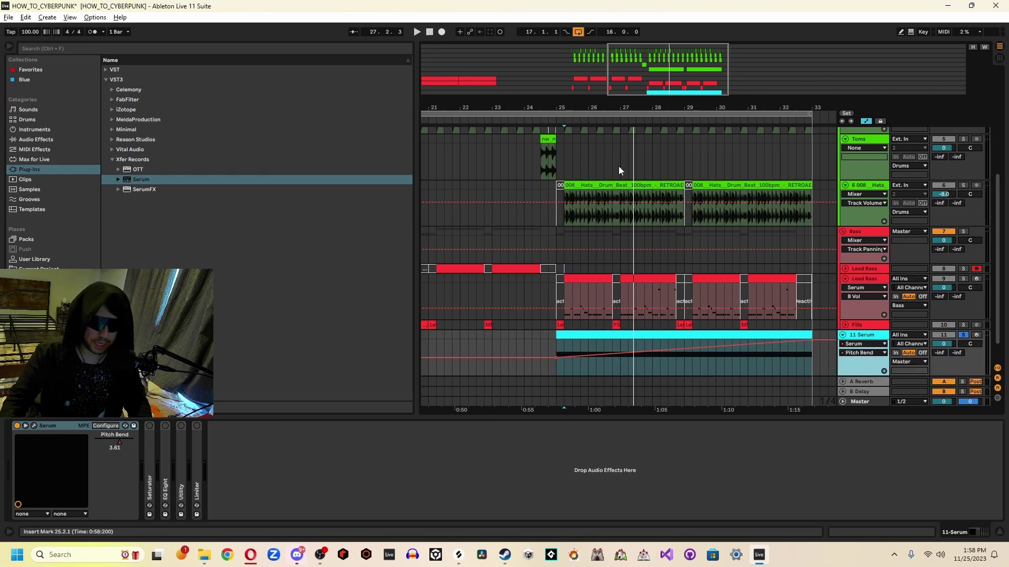
- Play the soloed 11 Serum track from 25.1.1 to hear its pitch rise, and hide the automation
{"action": "scroll", "coordinate": [614, 172], "scroll_direction": "right", "scroll_amount": 3}
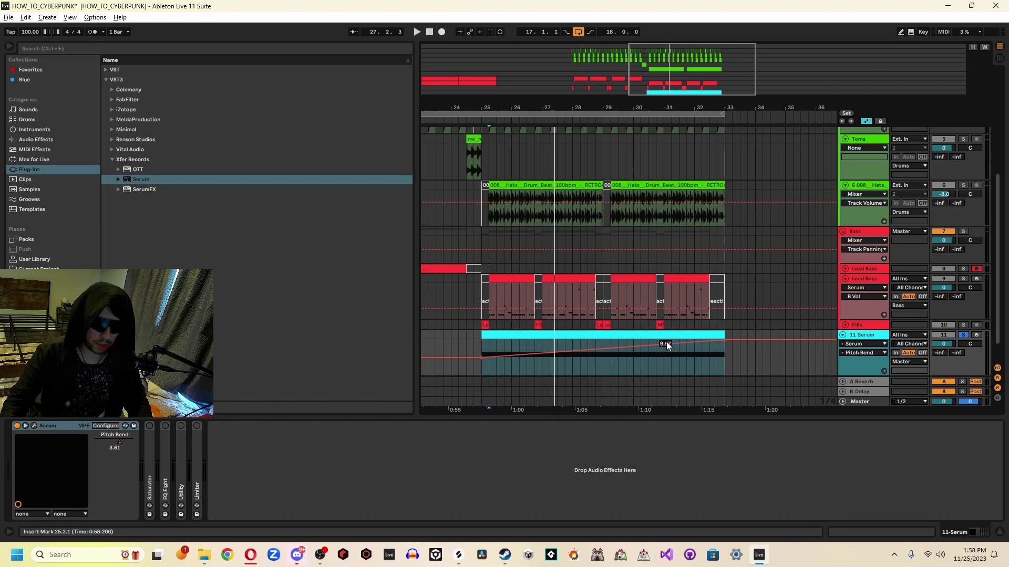
{"action": "left_click", "coordinate": [483, 351]}
{"action": "key", "text": "space"}
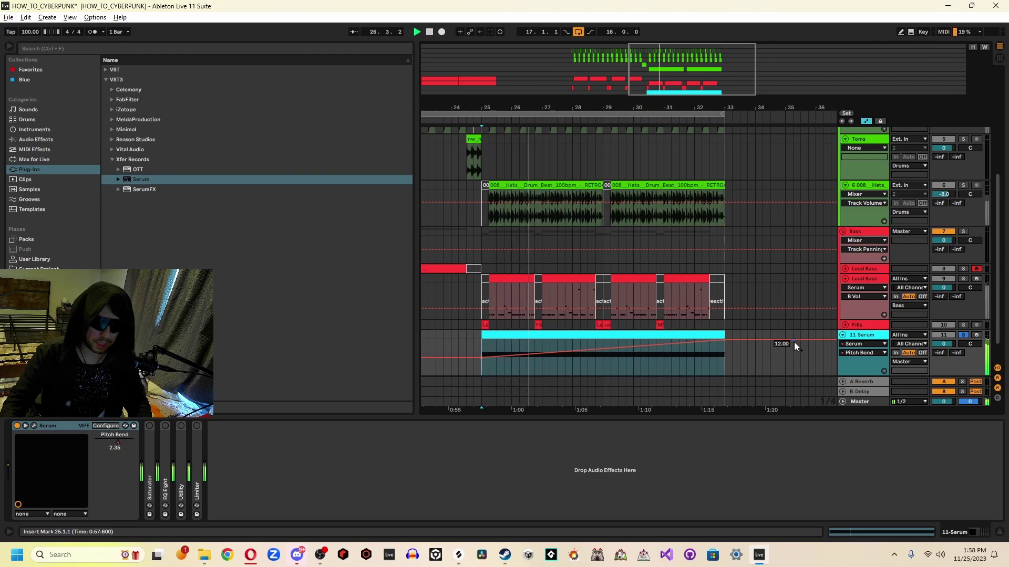
{"action": "key", "text": "a"}
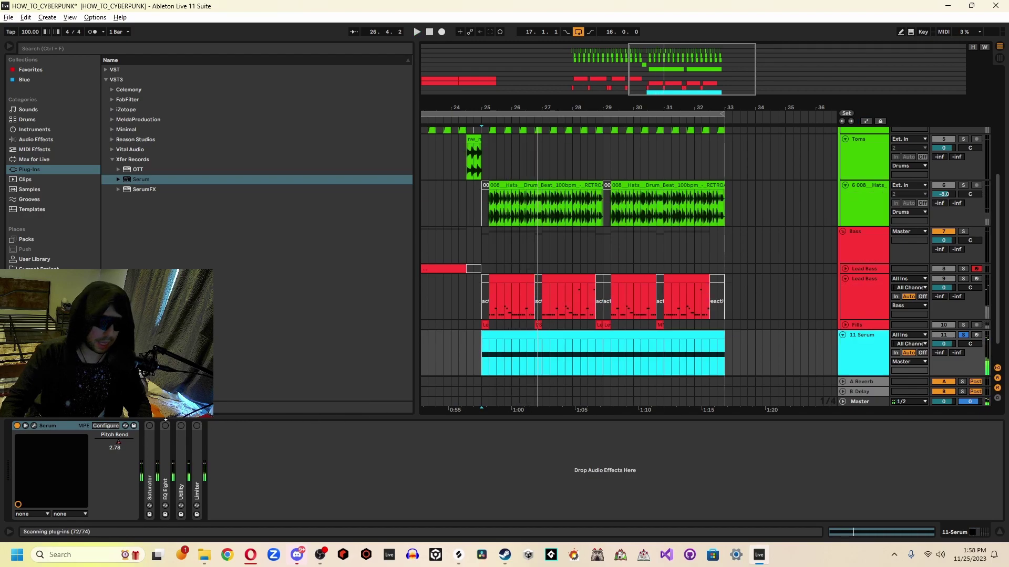
- View the Reverb settings among the 11 Serum instrument's effects and close the Serum window
{"action": "left_click", "coordinate": [33, 426]}
{"action": "left_click", "coordinate": [430, 67]}
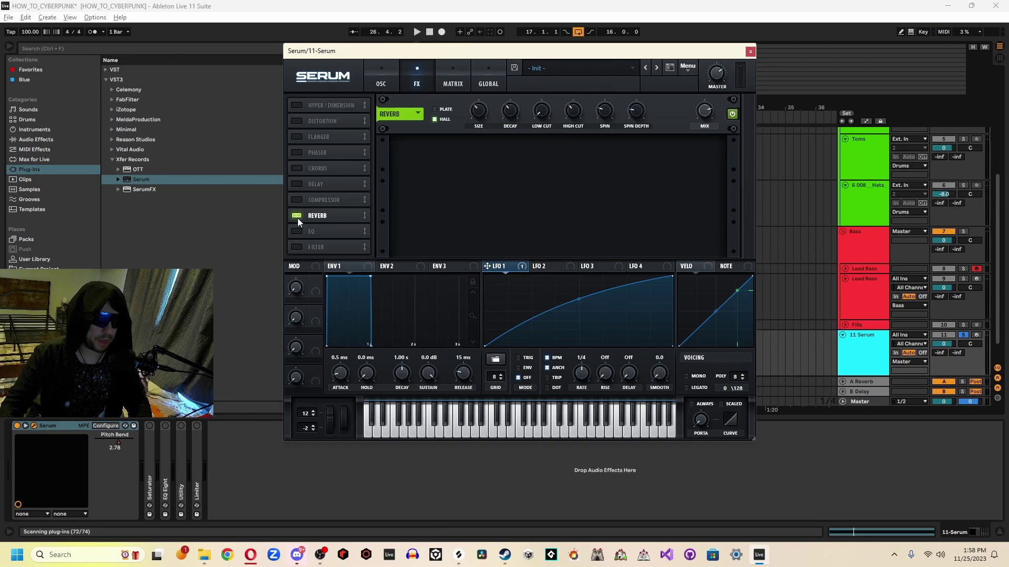
{"action": "left_click", "coordinate": [750, 52]}
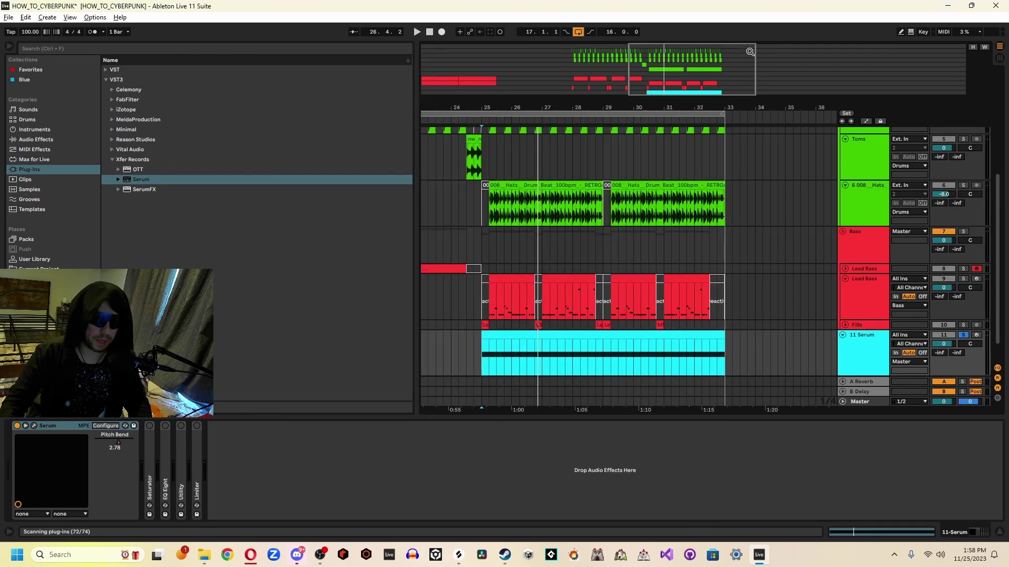
{"action": "left_click", "coordinate": [770, 341]}
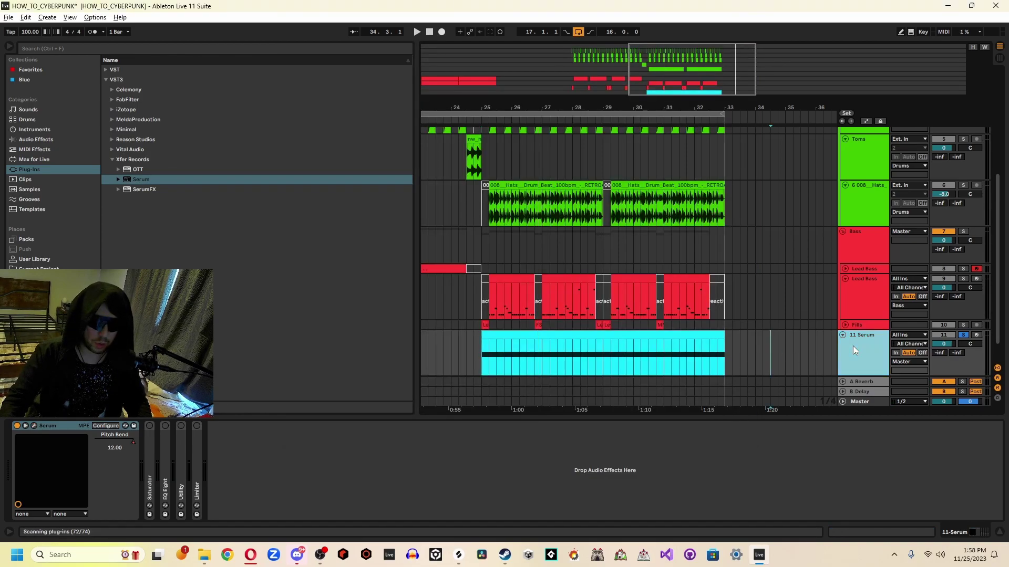
{"action": "right_click", "coordinate": [866, 348]}
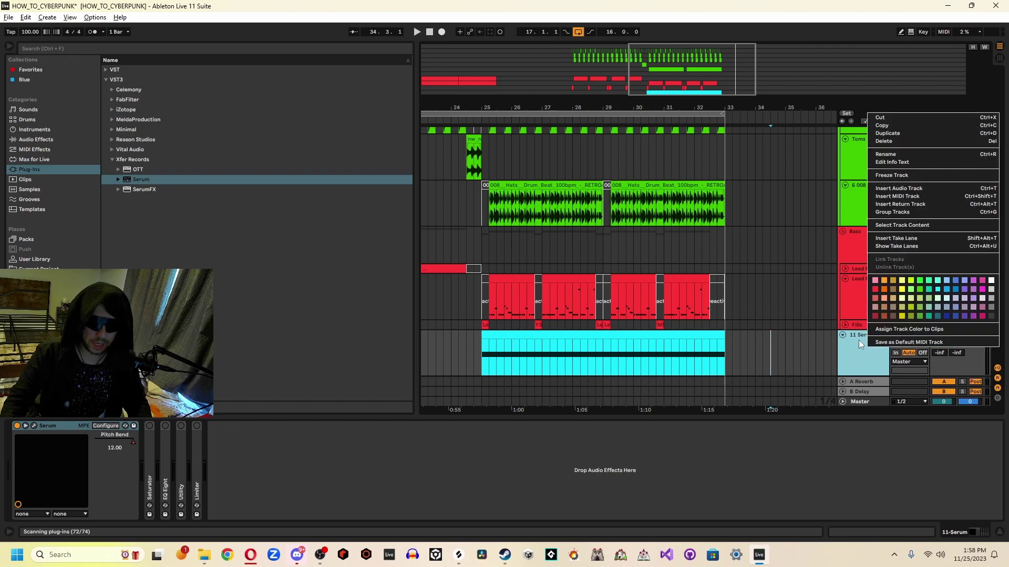
{"action": "left_click", "coordinate": [781, 364]}
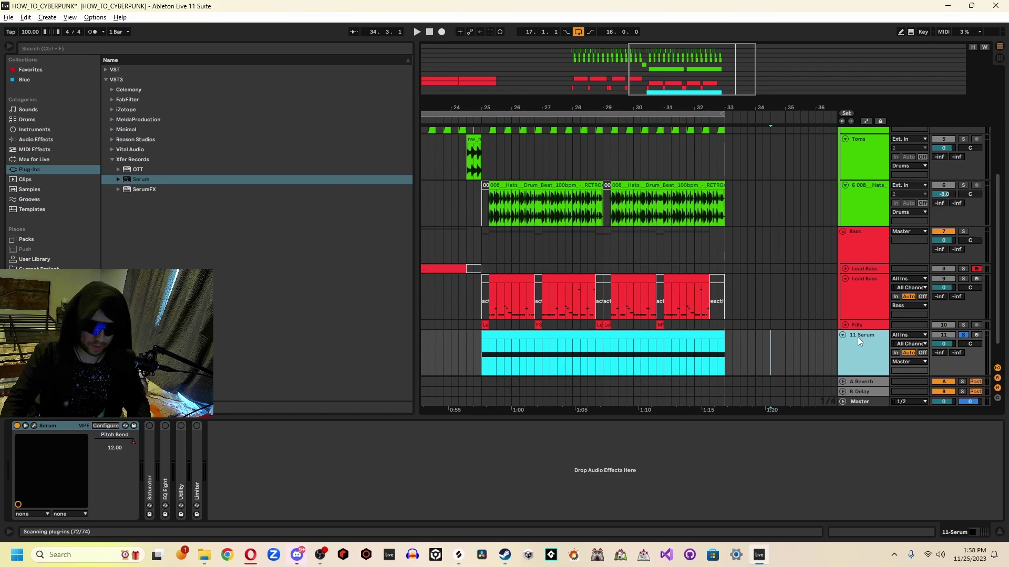
- Duplicate the 11 Serum track, then fold, unsolo and deactivate the original
{"action": "key", "text": "ctrl+d"}
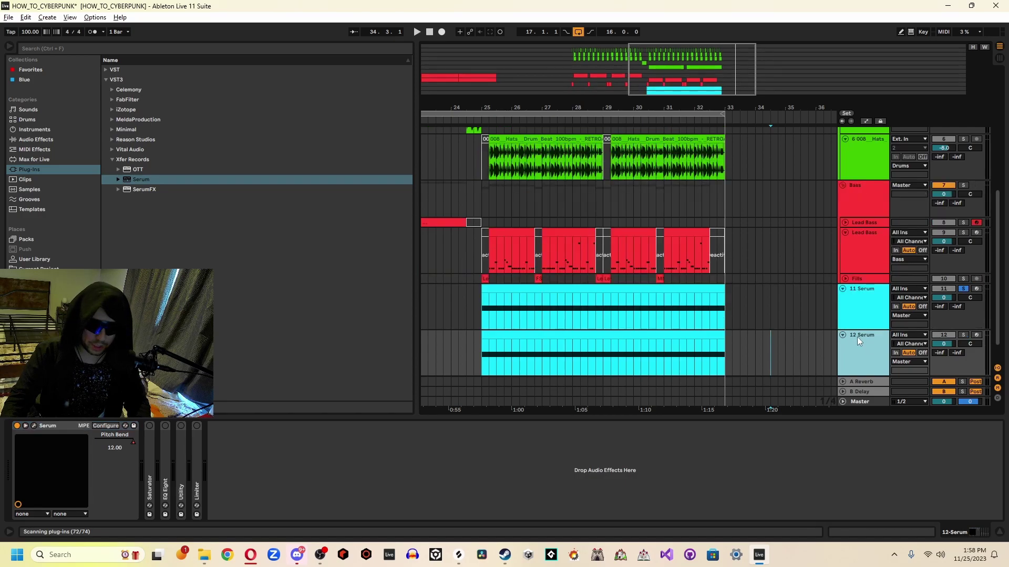
{"action": "left_click", "coordinate": [842, 289]}
{"action": "left_click", "coordinate": [963, 289]}
{"action": "left_click", "coordinate": [947, 289]}
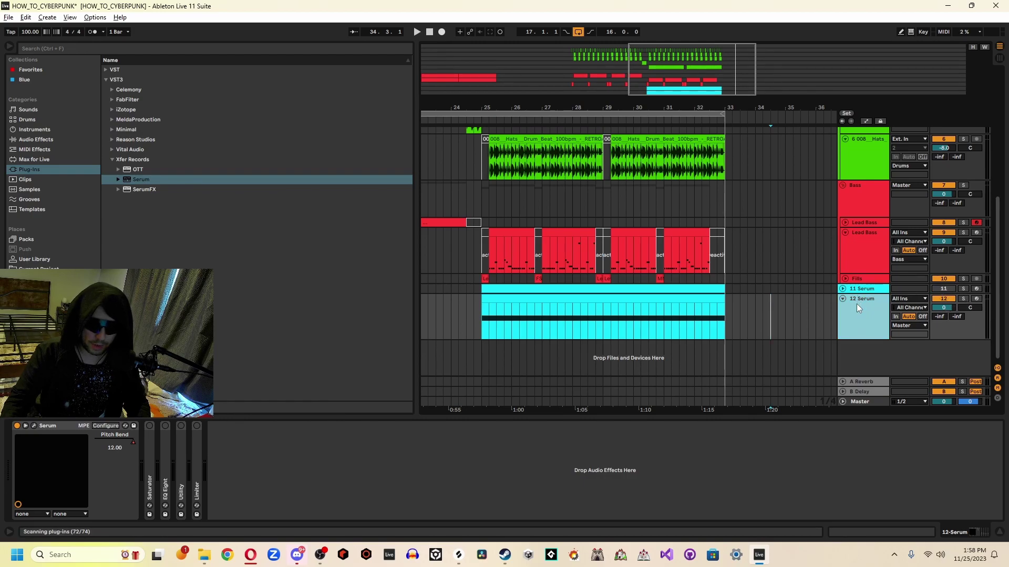
- Freeze the 12 Serum track and flatten it to audio
{"action": "right_click", "coordinate": [866, 305]}
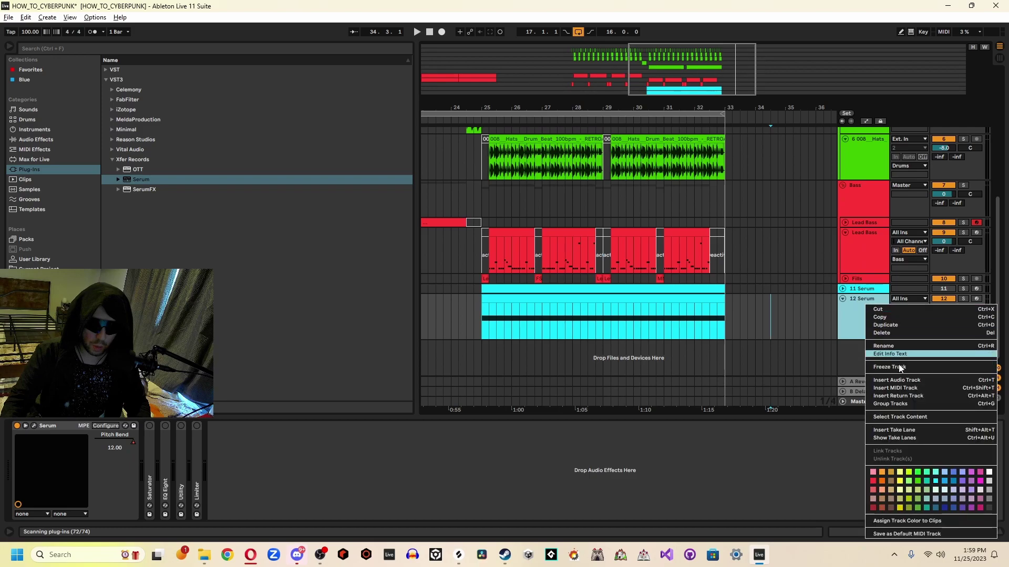
{"action": "left_click", "coordinate": [900, 368]}
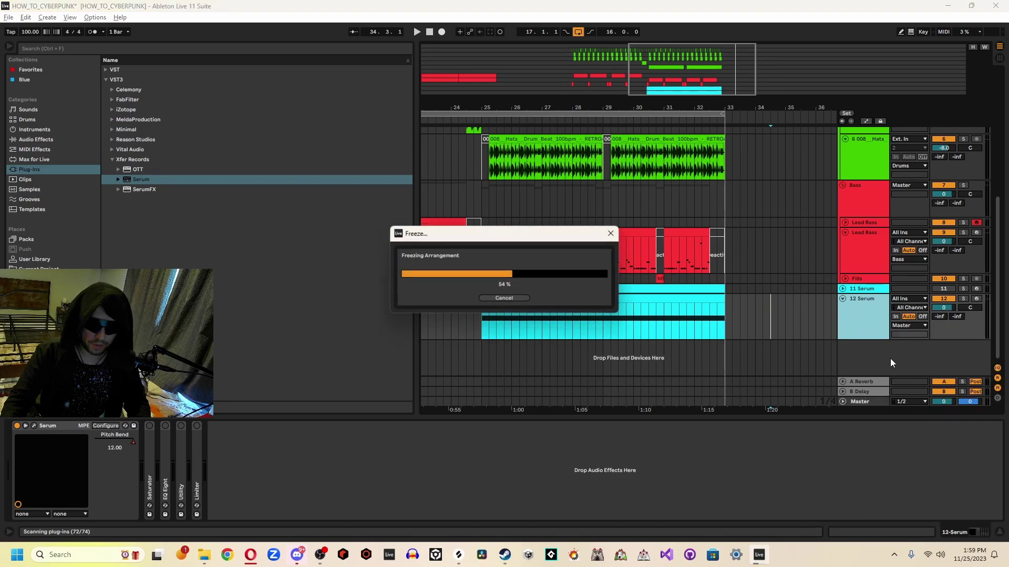
{"action": "right_click", "coordinate": [861, 311]}
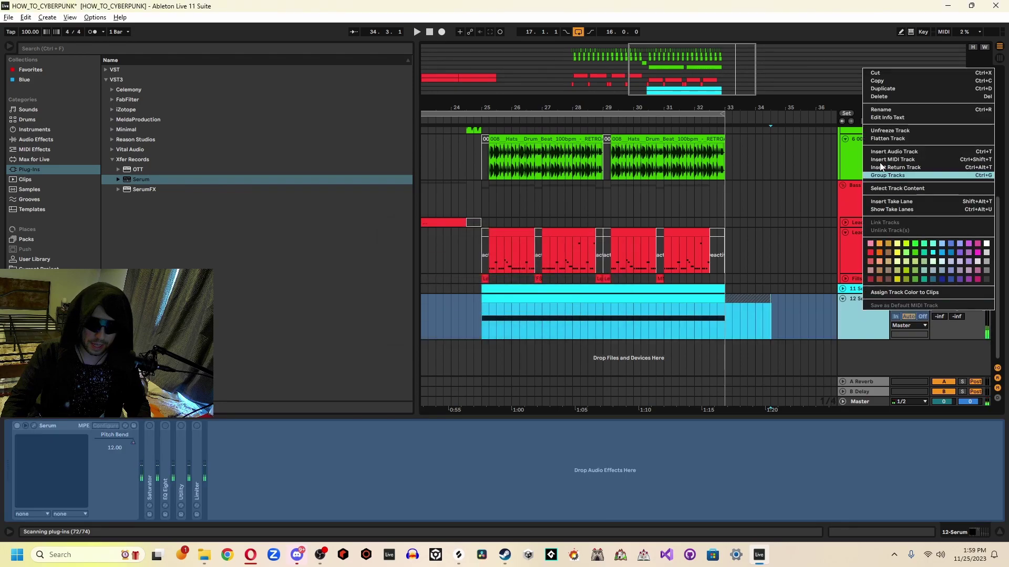
{"action": "left_click", "coordinate": [887, 139]}
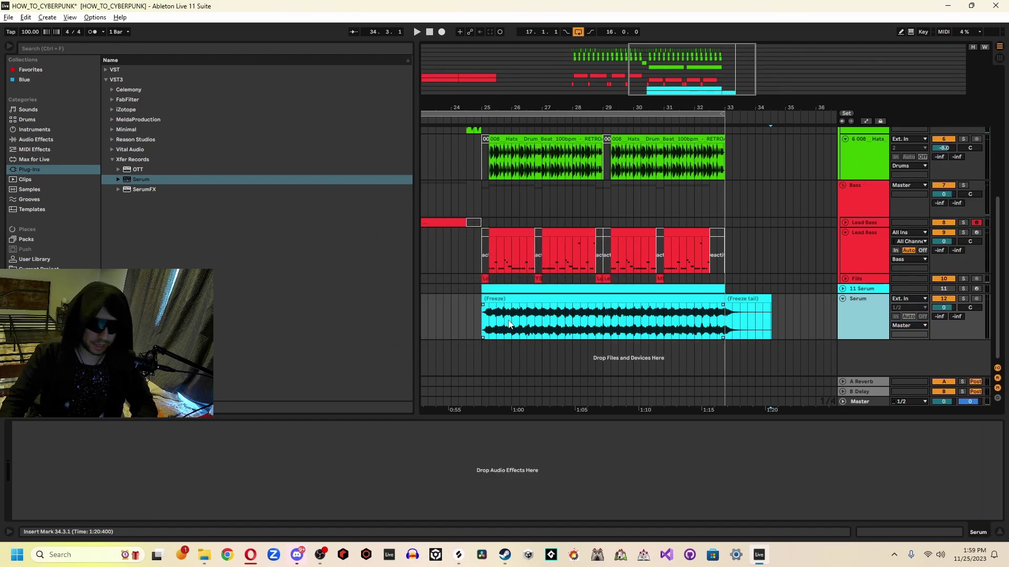
- Deactivate short sections of the flattened Serum audio between bars 25 and 33 to match the gaps in the Lead Bass clips
{"action": "left_click", "coordinate": [484, 328]}
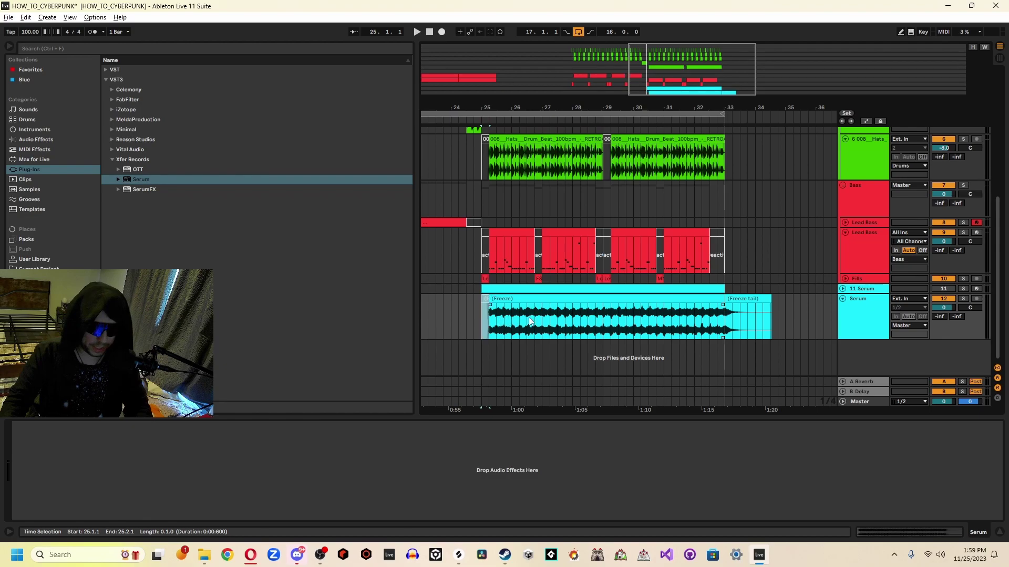
{"action": "left_click_drag", "start_coordinate": [542, 318], "coordinate": [537, 319]}
{"action": "key", "text": "0"}
{"action": "left_click", "coordinate": [599, 323]}
{"action": "left_click_drag", "start_coordinate": [600, 327], "coordinate": [719, 320]}
{"action": "key", "text": "0"}
{"action": "key", "text": "0"}
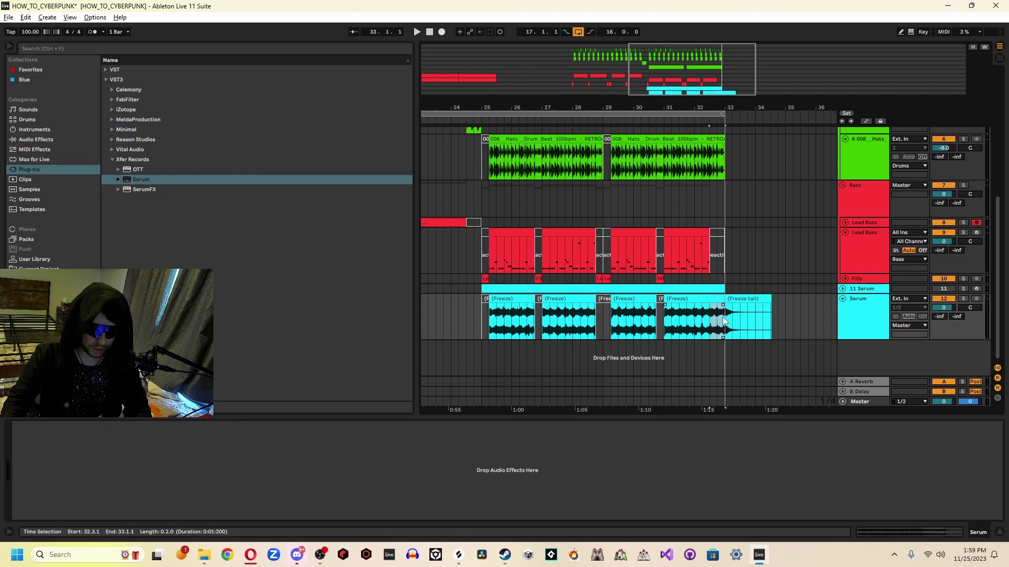
{"action": "key", "text": "0"}
- Play the arrangement around bar 25 and lower the flattened Serum track's volume to about -3.6 dB
{"action": "key", "text": "space"}
{"action": "left_click", "coordinate": [912, 305]}
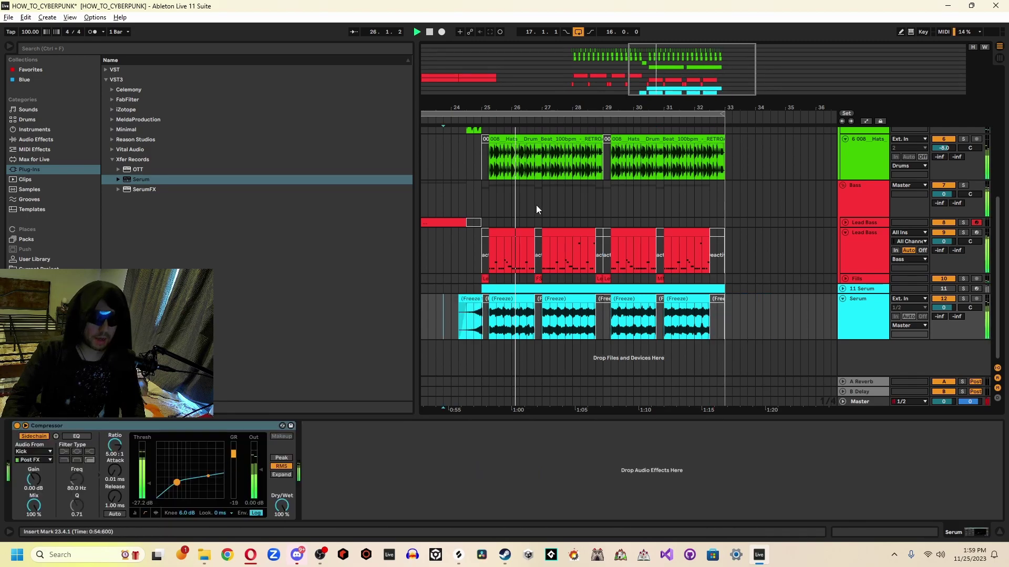
{"action": "left_click_drag", "start_coordinate": [944, 307], "coordinate": [943, 308]}
{"action": "key", "text": "space"}
- Deactivate the hats from 32.3.1 to 33.1.1 and the last snare and clap hits before bar 33
{"action": "scroll", "coordinate": [683, 263], "scroll_direction": "up", "scroll_amount": 3}
{"action": "left_click_drag", "start_coordinate": [740, 268], "coordinate": [754, 272]}
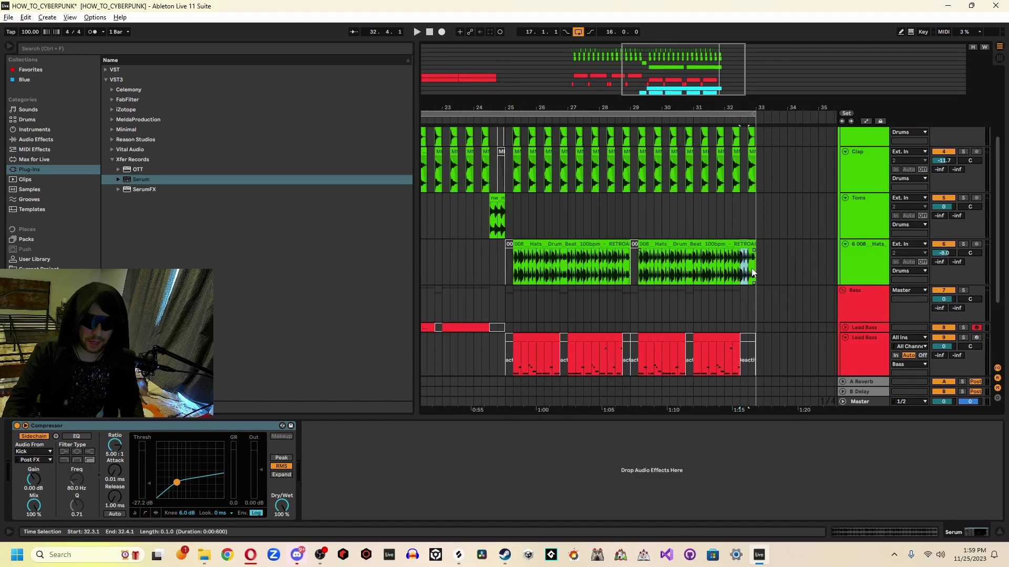
{"action": "key", "text": "0"}
{"action": "scroll", "coordinate": [747, 200], "scroll_direction": "up", "scroll_amount": 3}
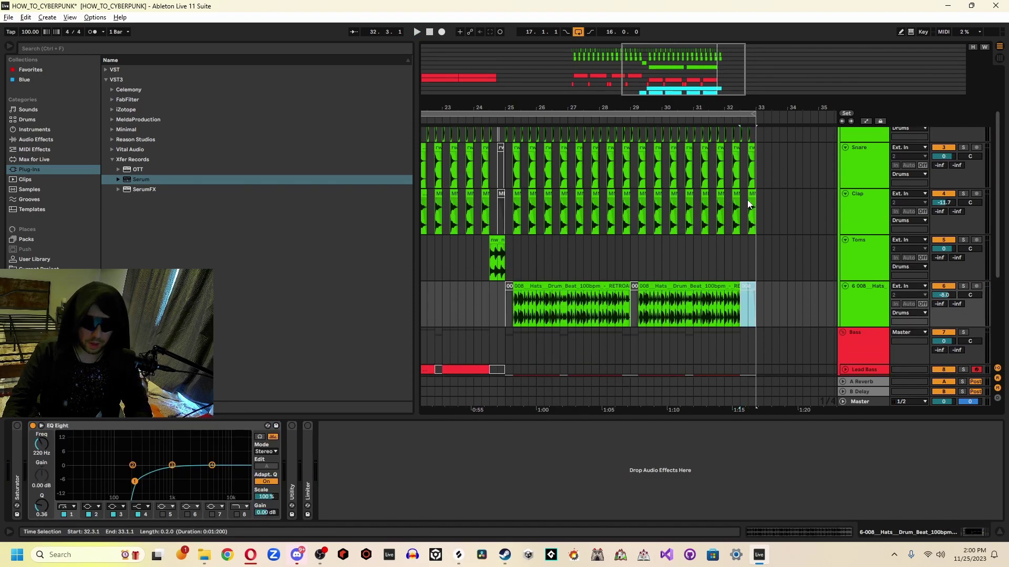
{"action": "left_click", "coordinate": [751, 189]}
{"action": "key", "text": "0"}
{"action": "left_click", "coordinate": [751, 236]}
{"action": "key", "text": "0"}
- Copy the toms clip to the end of bar 32, trim its start to 32.3.1, and deactivate the last kick hit
{"action": "left_click_drag", "start_coordinate": [505, 282], "coordinate": [737, 289]}
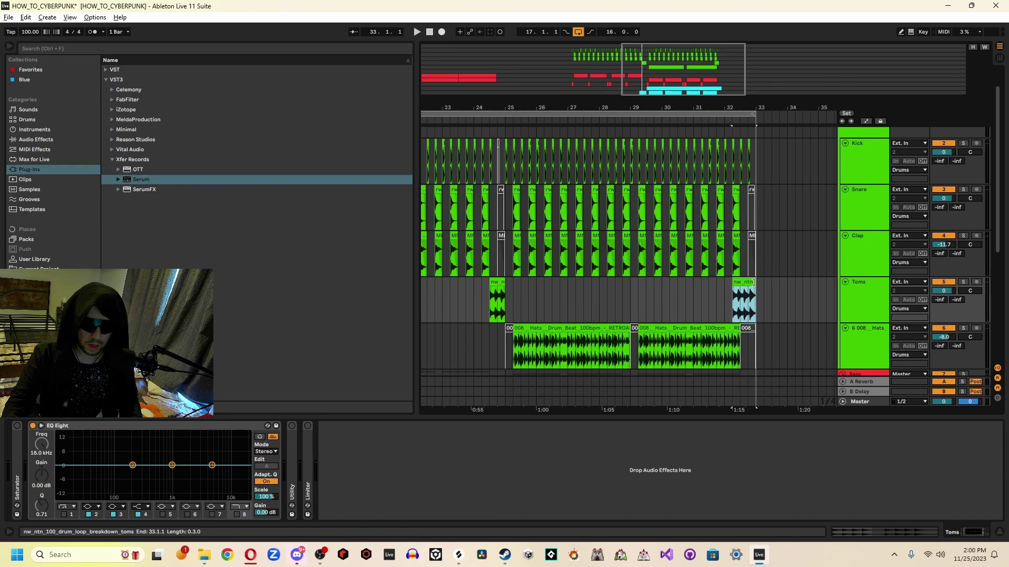
{"action": "left_click_drag", "start_coordinate": [732, 288], "coordinate": [740, 288]}
{"action": "left_click", "coordinate": [734, 290]}
{"action": "left_click_drag", "start_coordinate": [779, 208], "coordinate": [740, 247]}
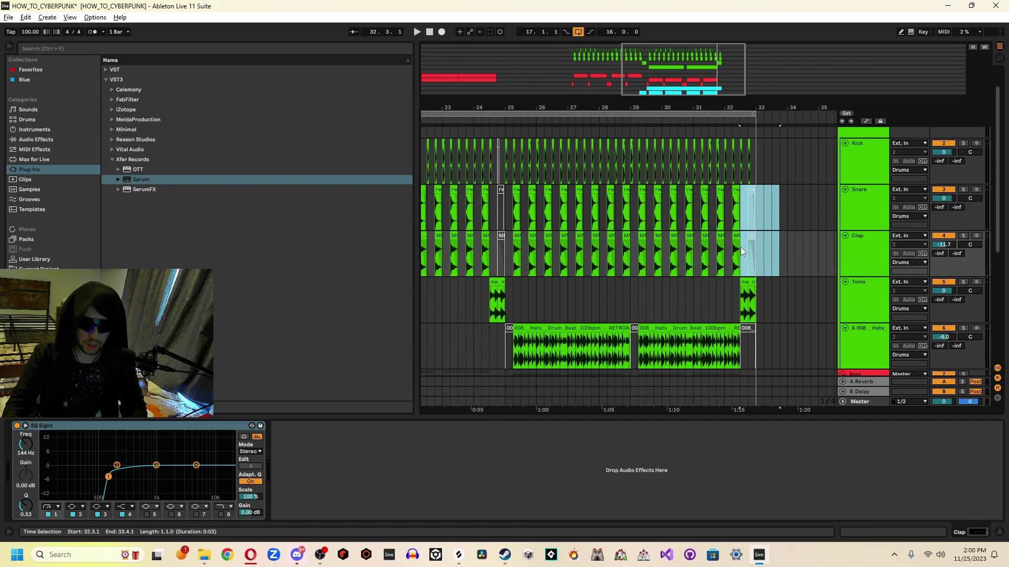
{"action": "left_click_drag", "start_coordinate": [757, 164], "coordinate": [746, 162]}
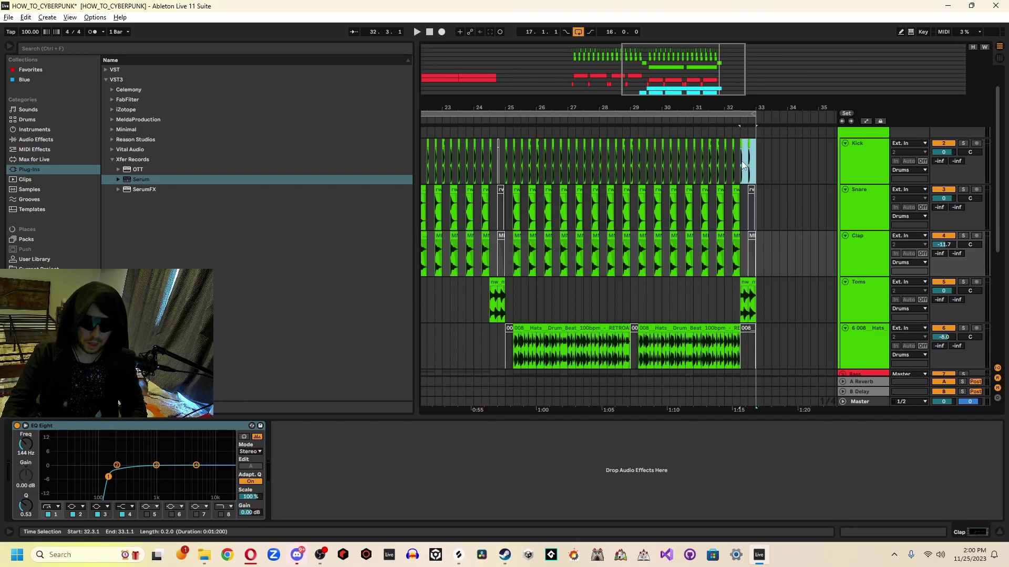
- Play the drum ending from 32.1.1, and check the start of the section around 25.1.1
{"action": "left_click", "coordinate": [723, 292]}
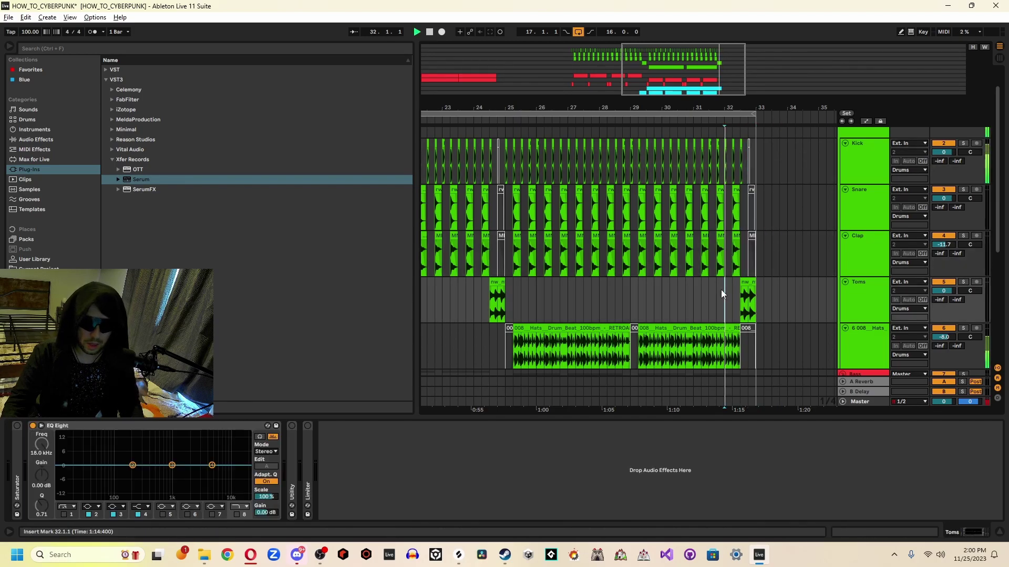
{"action": "scroll", "coordinate": [727, 246], "scroll_direction": "down", "scroll_amount": 4}
{"action": "key", "text": "space"}
{"action": "scroll", "coordinate": [727, 247], "scroll_direction": "down", "scroll_amount": 2}
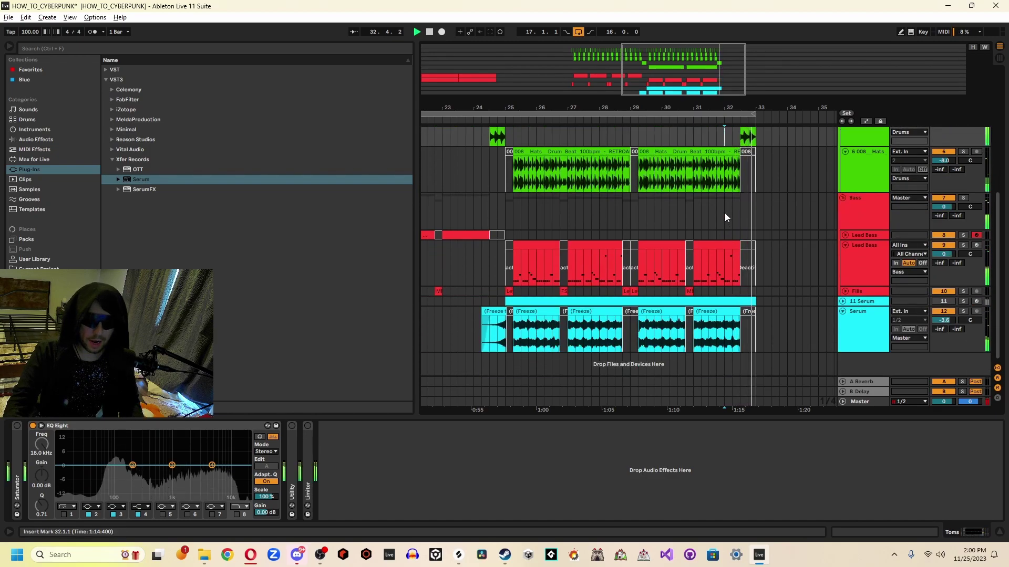
{"action": "left_click_drag", "start_coordinate": [713, 70], "coordinate": [688, 58]}
{"action": "left_click", "coordinate": [614, 207]}
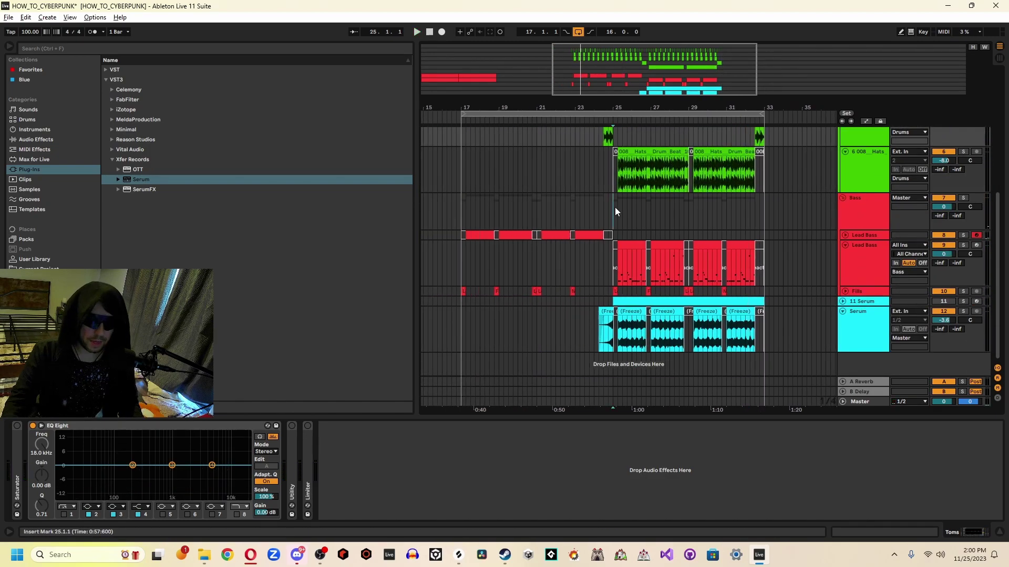
{"action": "key", "text": "space"}
{"action": "left_click", "coordinate": [608, 208]}
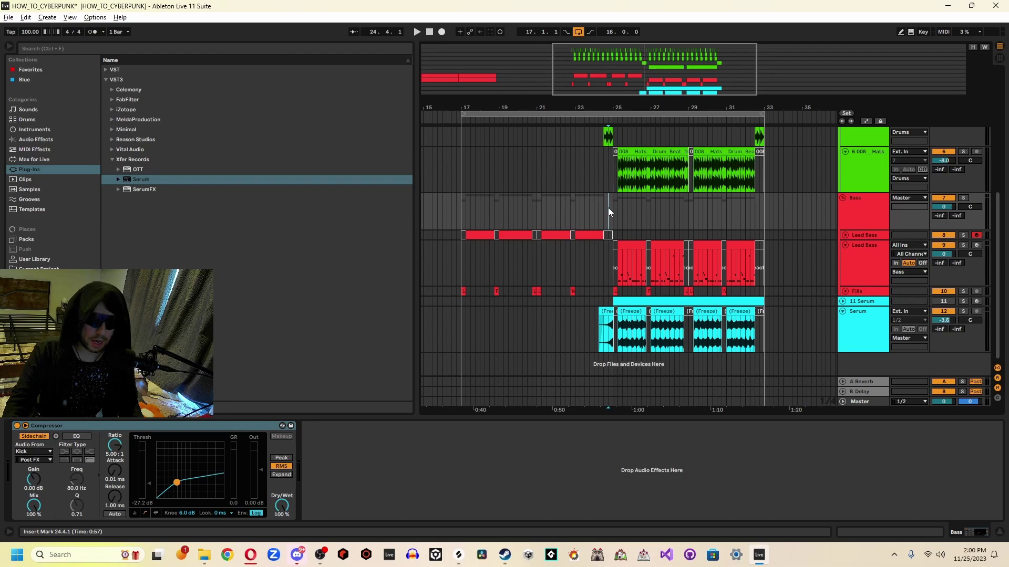
{"action": "scroll", "coordinate": [673, 203], "scroll_direction": "up", "scroll_amount": 4}
{"action": "scroll", "coordinate": [867, 235], "scroll_direction": "up", "scroll_amount": 2}
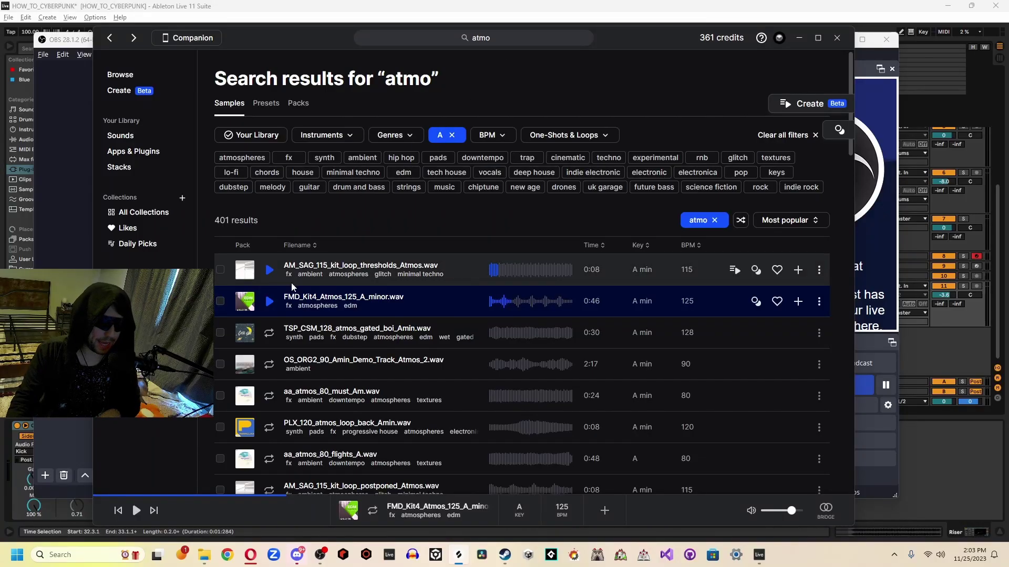
- In Splice, audition the atmo samples and add AM_DNSD_110_kit_loop_dream_Atmos and SMT_Atmos_06_Glycerine_90_Am to the library
{"action": "left_click", "coordinate": [269, 303]}
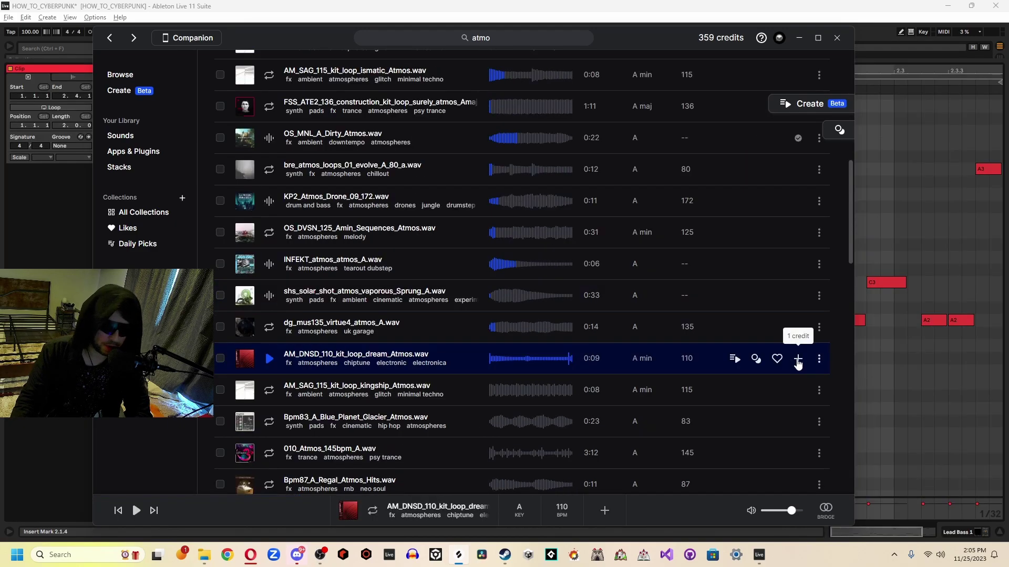
{"action": "left_click", "coordinate": [797, 359]}
{"action": "left_click", "coordinate": [269, 391]}
{"action": "key", "text": "Down"}
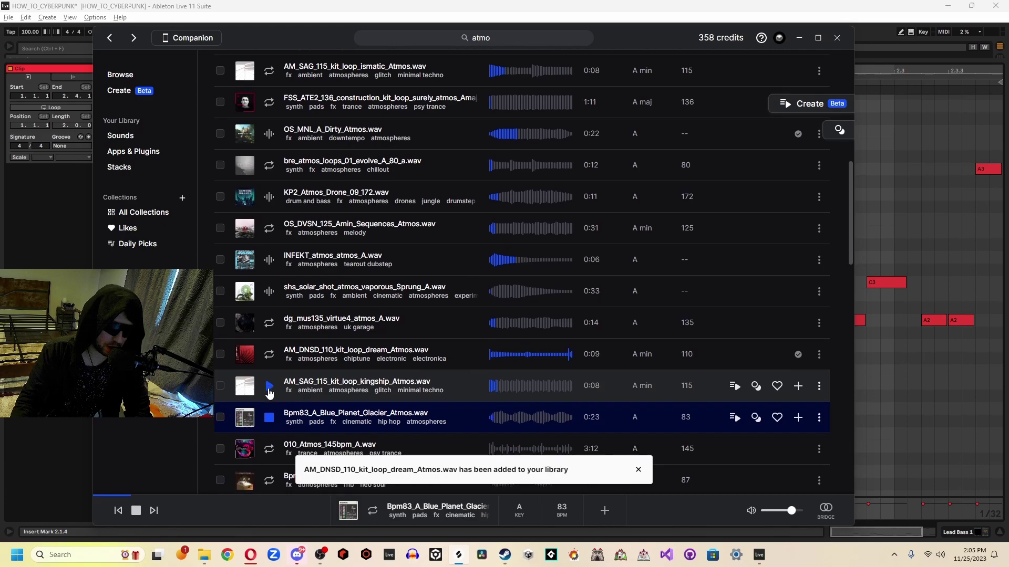
{"action": "scroll", "coordinate": [306, 391], "scroll_direction": "down", "scroll_amount": 1}
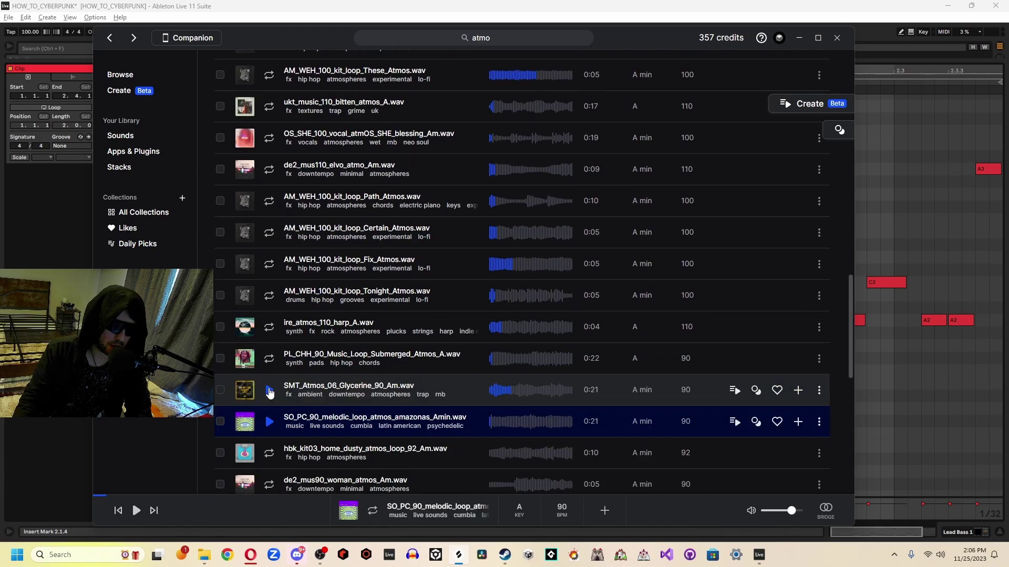
{"action": "left_click", "coordinate": [270, 391]}
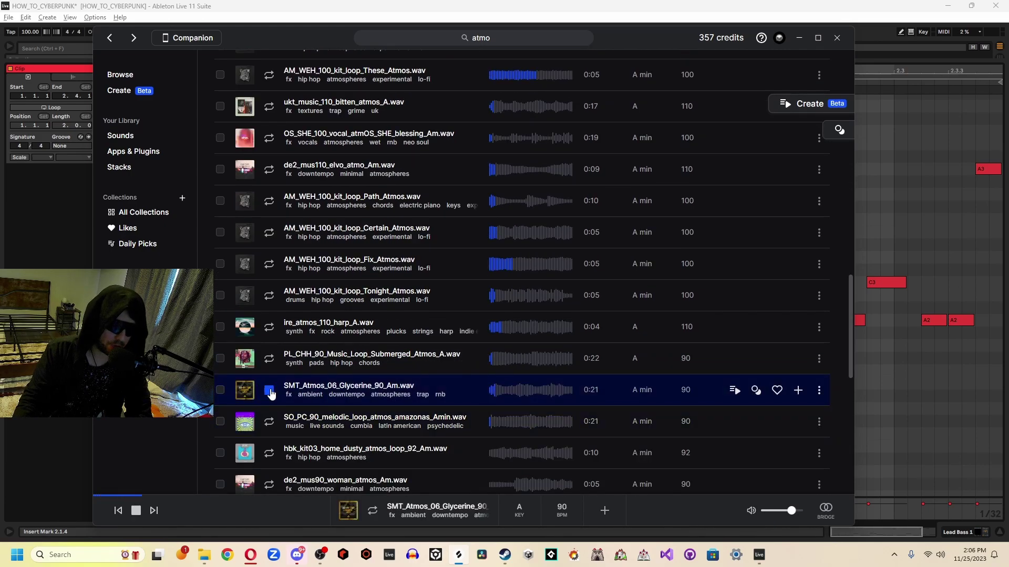
{"action": "left_click", "coordinate": [270, 391]}
{"action": "left_click", "coordinate": [798, 391]}
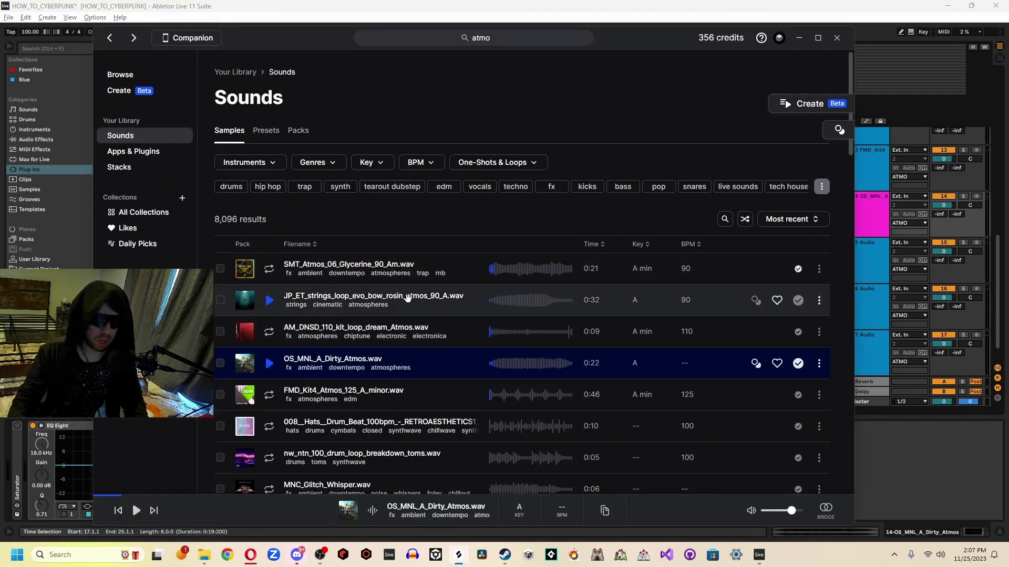
- Bring the AM_DNSD dream loop into the Ableton Live arrangement, duplicate it three times to reach bar 17, and play it from the beginning
{"action": "left_click_drag", "start_coordinate": [331, 326], "coordinate": [627, 263]}
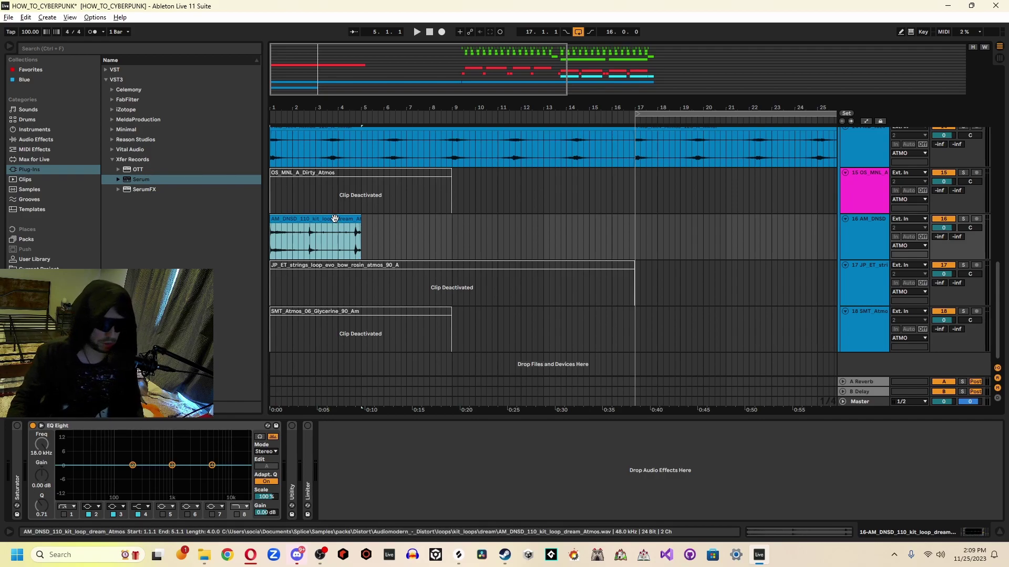
{"action": "key", "text": "ctrl+d"}
{"action": "key", "text": "ctrl+d"}
{"action": "key", "text": "ctrl+d"}
{"action": "left_click", "coordinate": [286, 219]}
{"action": "key", "text": "space"}
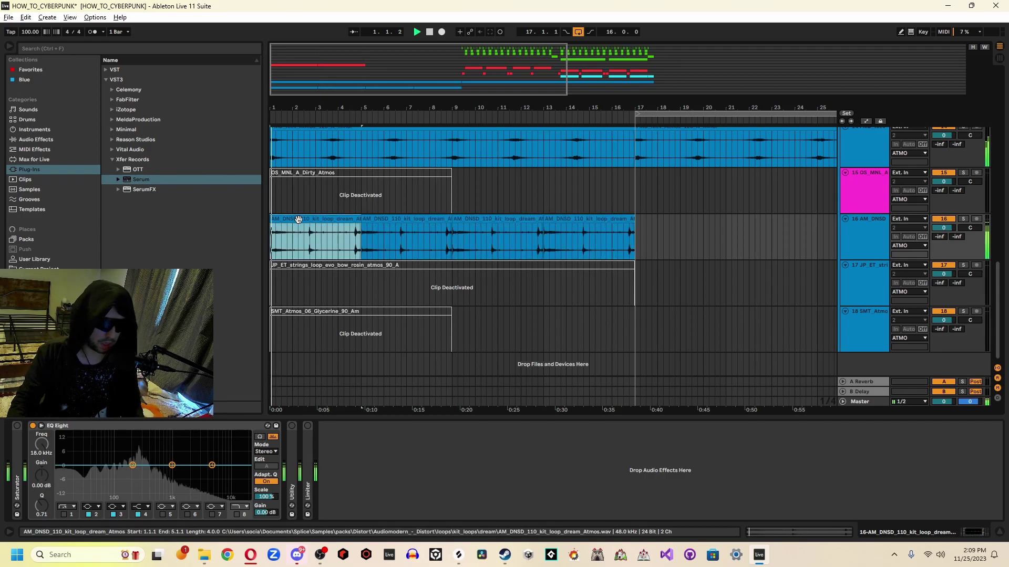
- Reactivate the JP_ET strings clip and lower its track volume to -14.7 dB
{"action": "left_click", "coordinate": [346, 270]}
{"action": "key", "text": "0"}
{"action": "mouse_move", "coordinate": [944, 274]}
{"action": "left_mouse_down"}
{"action": "mouse_move", "coordinate": [944, 294]}
{"action": "mouse_move", "coordinate": [944, 285]}
{"action": "left_mouse_up"}
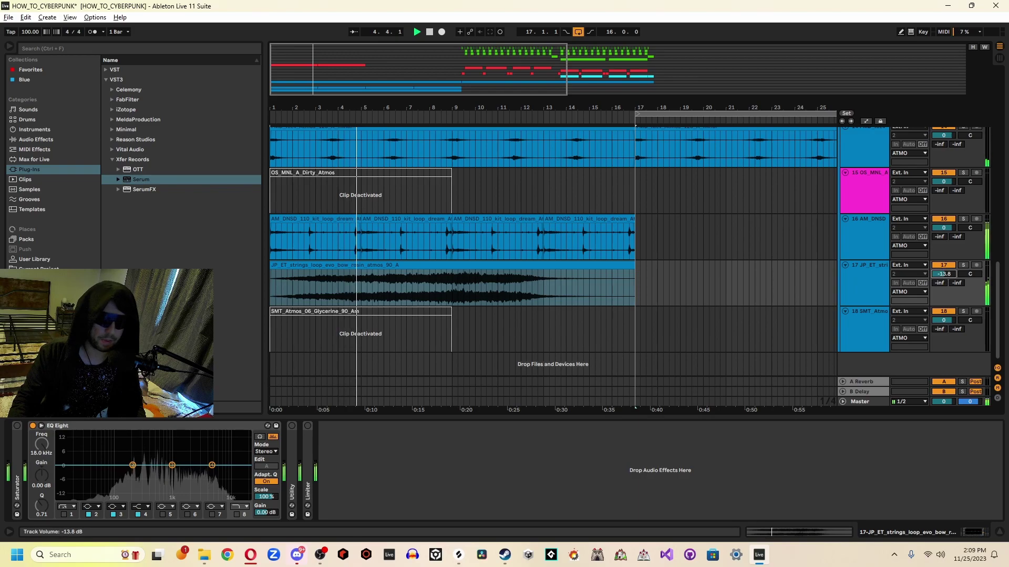
- Lower the SMT_Atmos track's volume to -13.8 dB and lay two copies of its reactivated clip across bars 1 to 17
{"action": "left_click", "coordinate": [921, 325]}
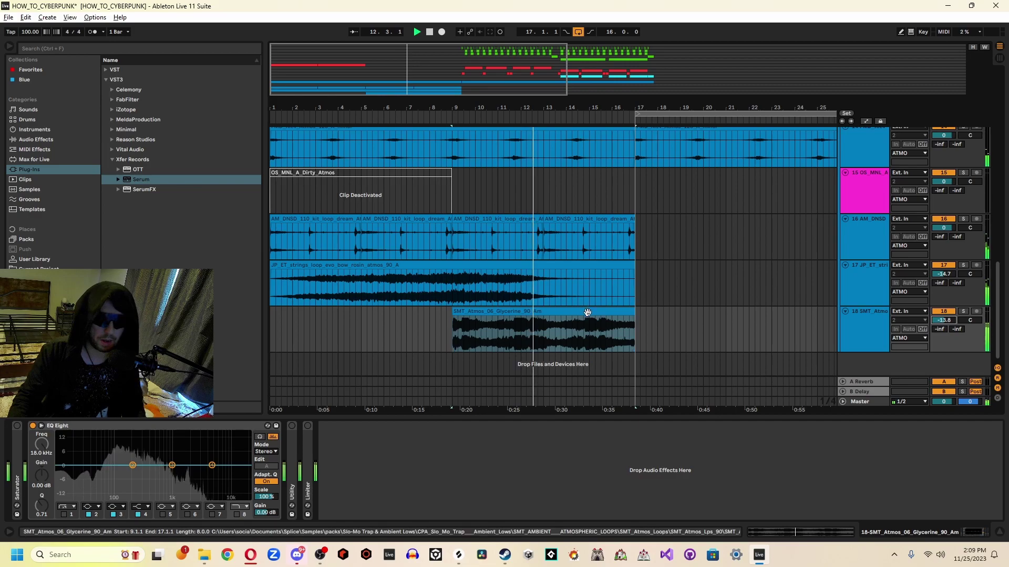
{"action": "left_click_drag", "start_coordinate": [594, 320], "coordinate": [351, 316]}
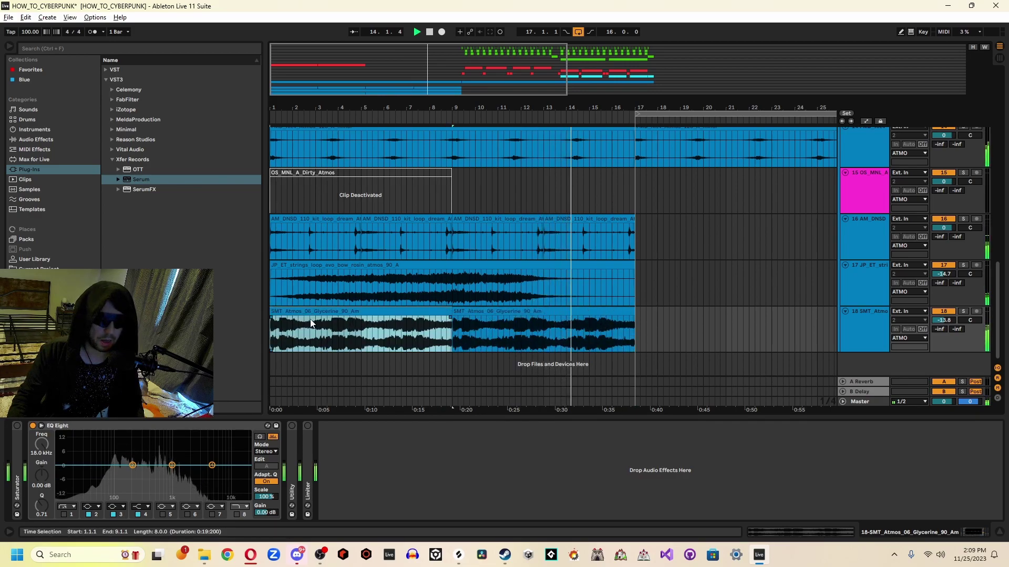
{"action": "left_click_drag", "start_coordinate": [277, 317], "coordinate": [450, 304]}
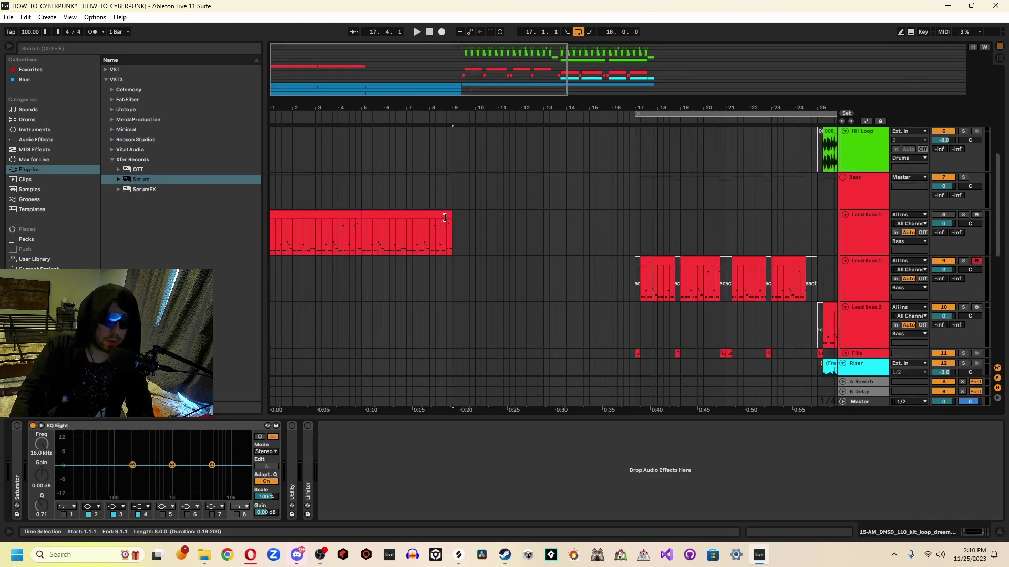
- Solo the Lead Bass 1 track holding the opening clips, rename it Intro, and play it from 1.1.1
{"action": "left_click_drag", "start_coordinate": [361, 231], "coordinate": [270, 231]}
{"action": "left_click", "coordinate": [944, 215]}
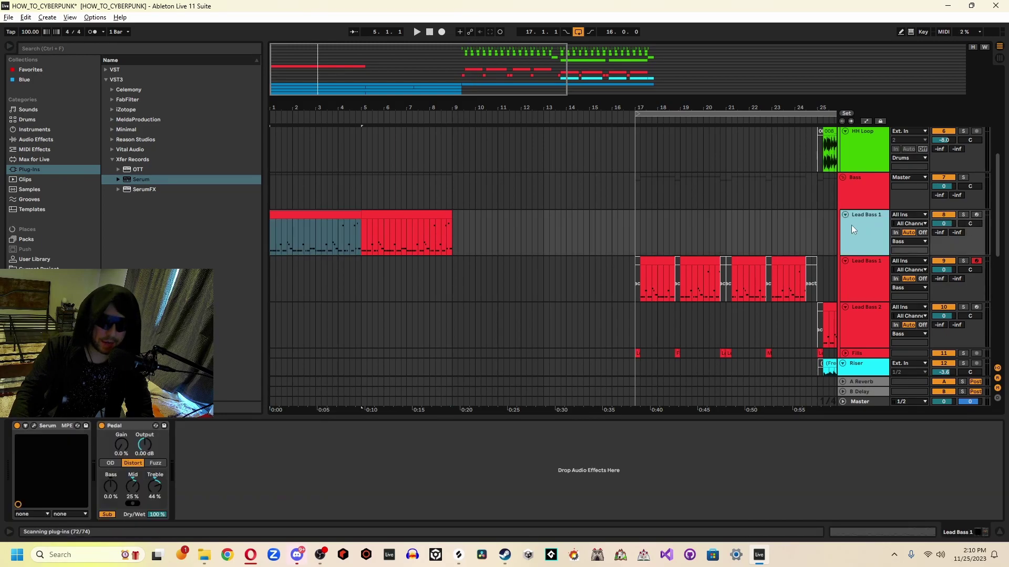
{"action": "left_click", "coordinate": [963, 214]}
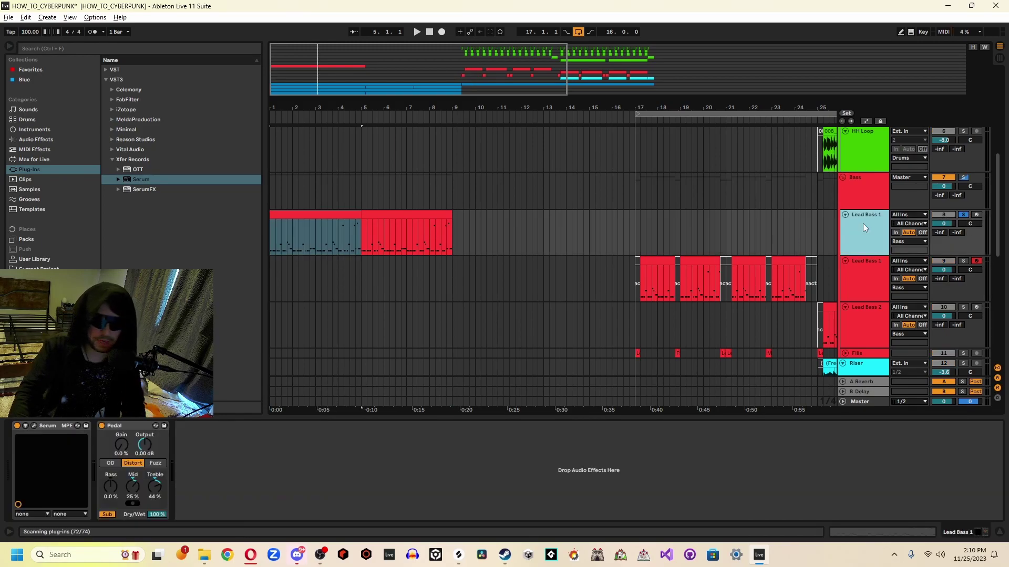
{"action": "key", "text": "ctrl+r"}
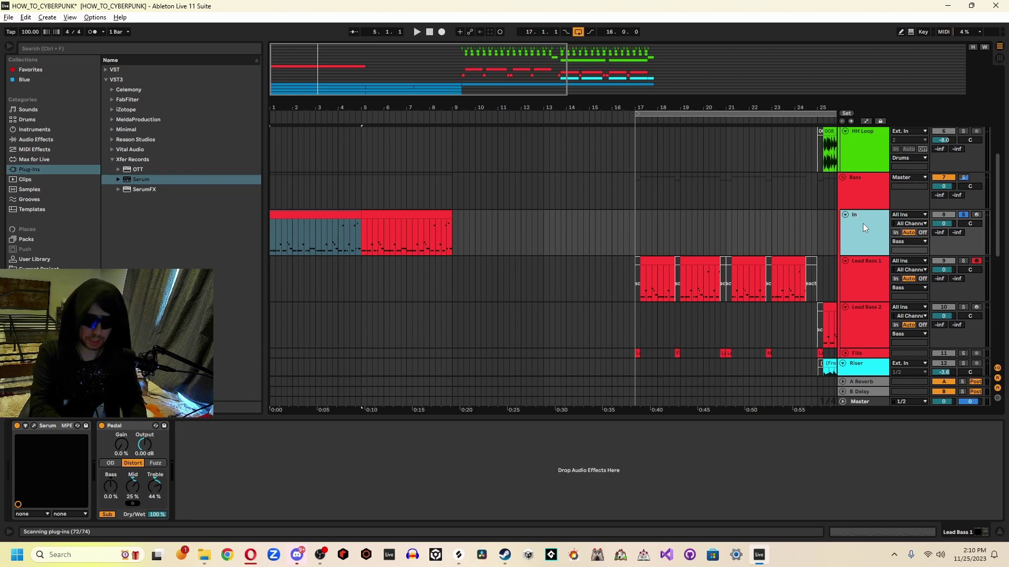
{"action": "key", "text": "Return"}
{"action": "key", "text": "space"}
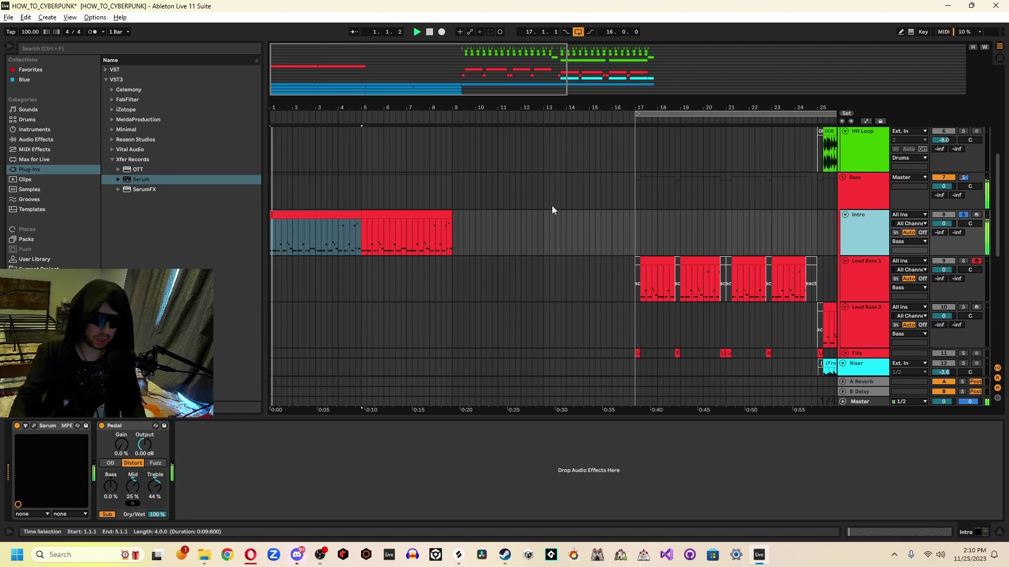
- Copy the Intro track's bass clips to fill bars 9 to 17 and loop the range from 1.1.1 to 17.1.1
{"action": "left_click", "coordinate": [389, 216]}
{"action": "left_click_drag", "start_coordinate": [302, 217], "coordinate": [484, 219]}
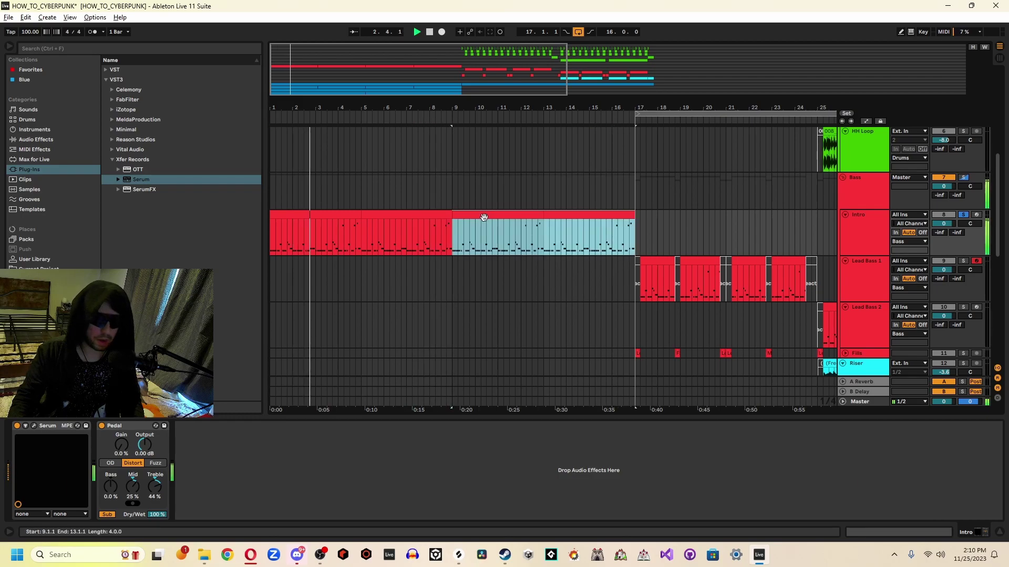
{"action": "left_click", "coordinate": [304, 219]}
{"action": "left_click", "coordinate": [617, 216], "text": "shift"}
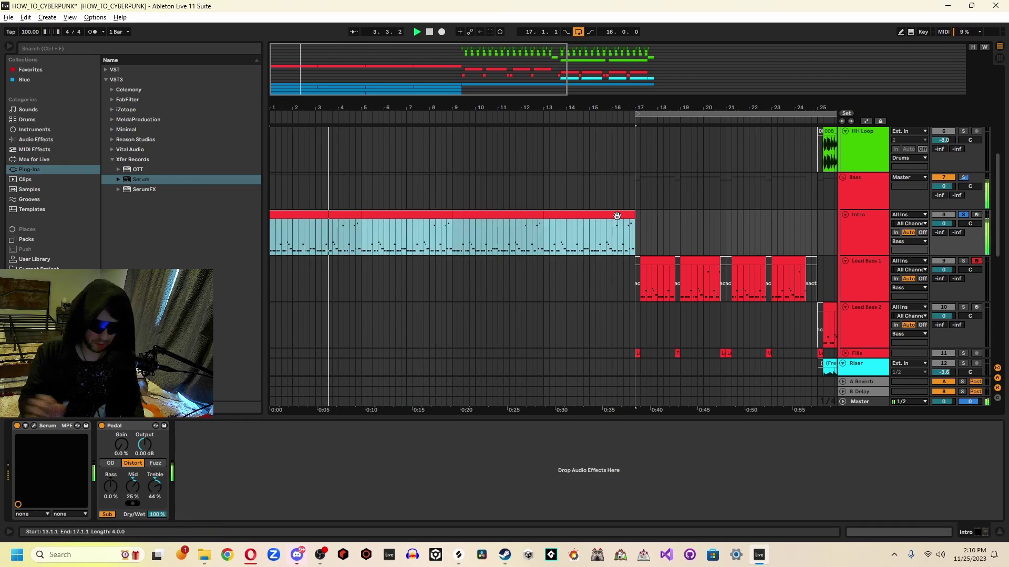
{"action": "key", "text": "ctrl+l"}
{"action": "left_click", "coordinate": [866, 234]}
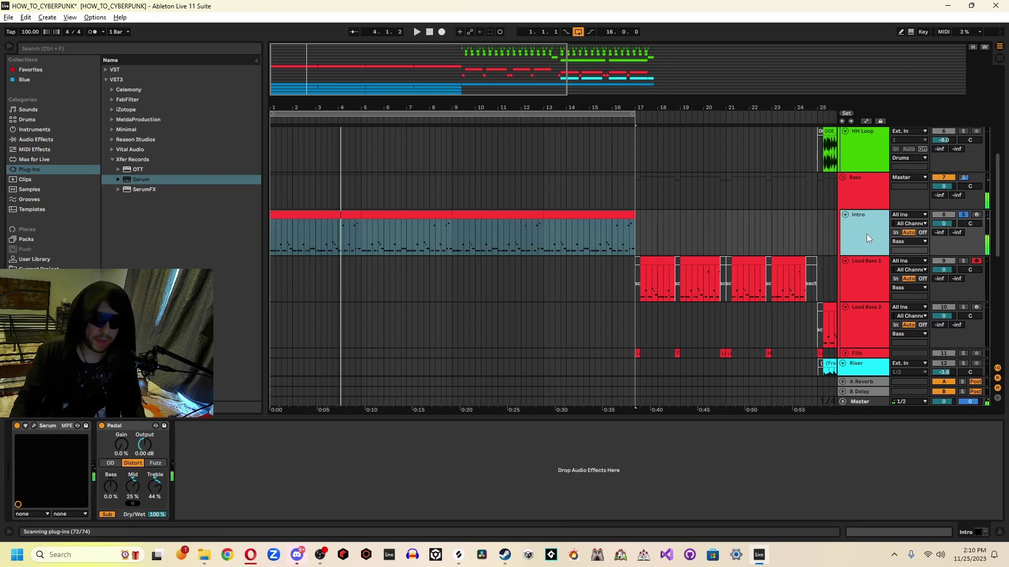
- Bypass the Pedal effect on the Intro track during playback, and delete it from the device chain
{"action": "left_click", "coordinate": [102, 426]}
{"action": "key", "text": "space"}
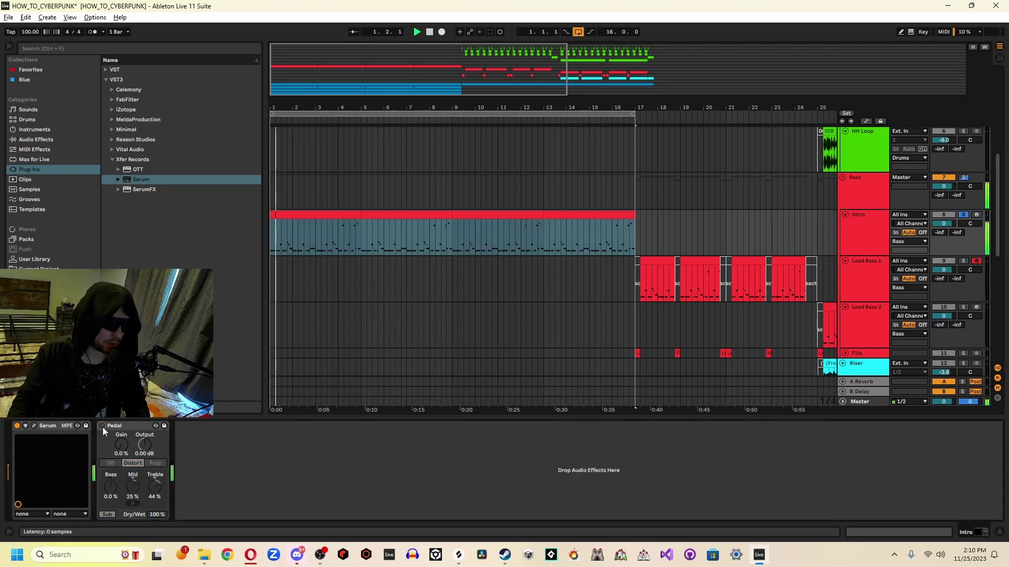
{"action": "left_click", "coordinate": [135, 426]}
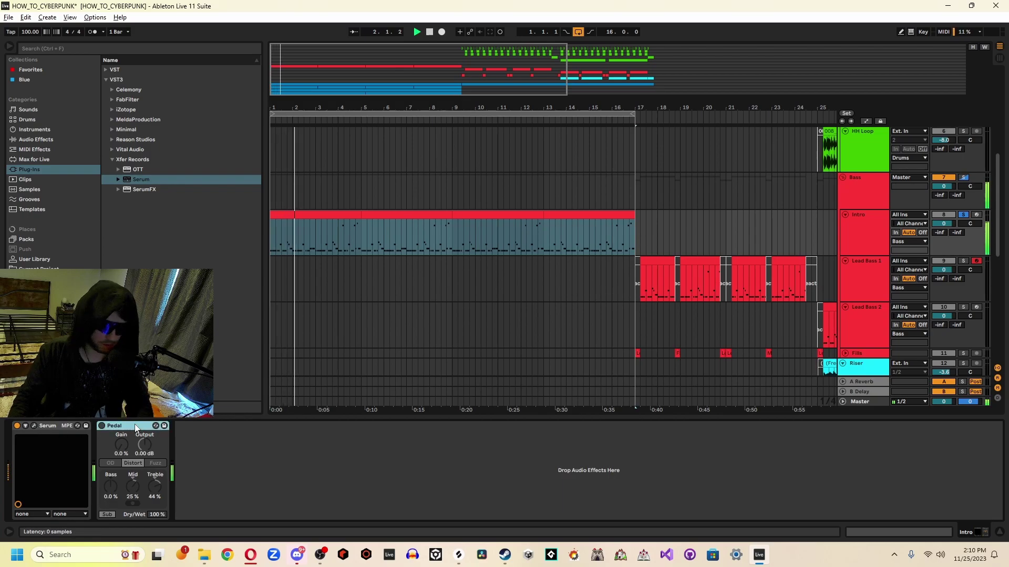
{"action": "key", "text": "Delete"}
- Open Serum on the Intro track and turn the filter cutoff down with Env 1 modulating it
{"action": "left_click", "coordinate": [35, 426]}
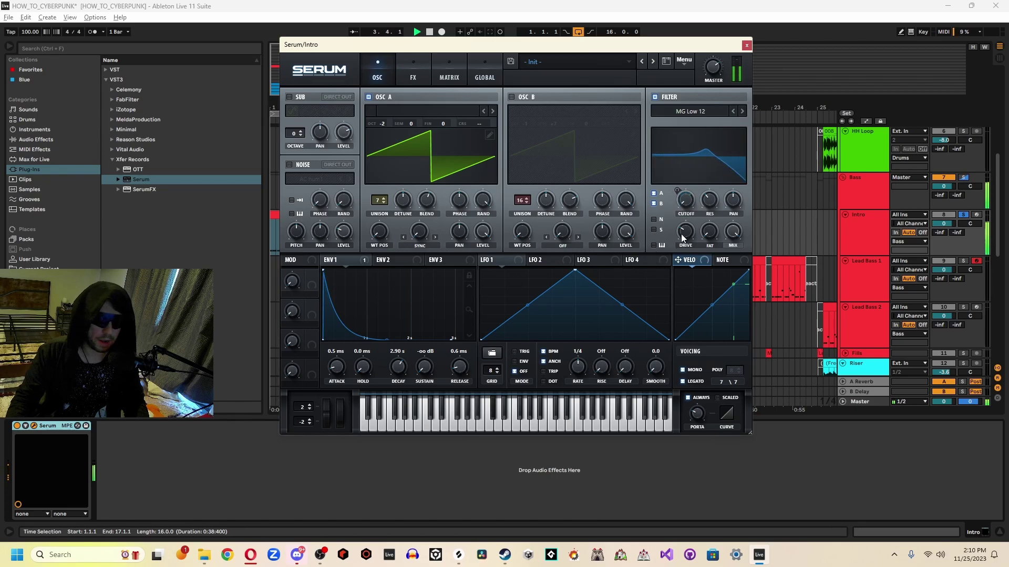
{"action": "right_click", "coordinate": [685, 202]}
{"action": "left_click", "coordinate": [689, 209]}
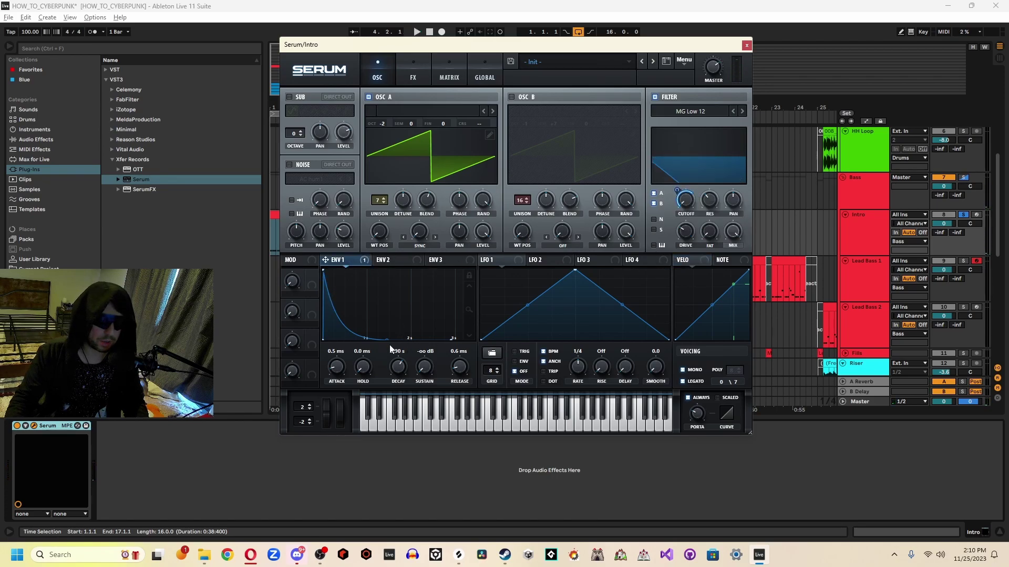
{"action": "key", "text": "space"}
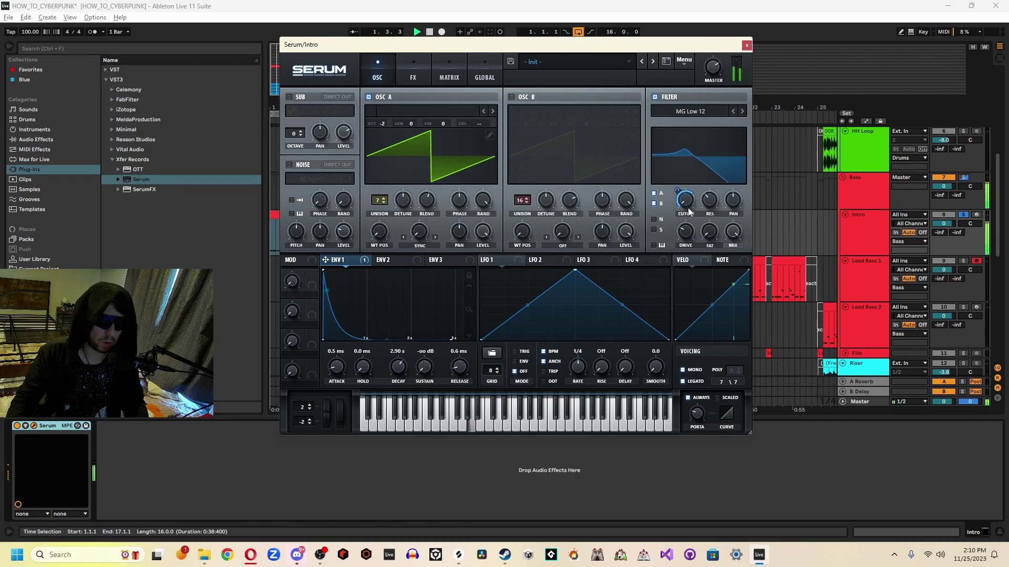
{"action": "mouse_move", "coordinate": [690, 209]}
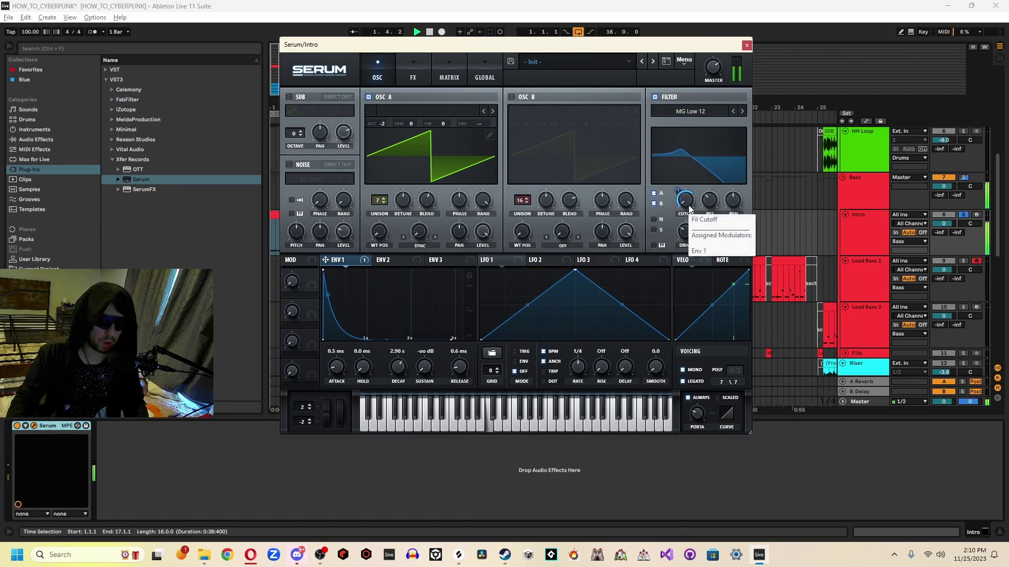
- Change Serum's filter type to MG Low 18 and set the Env 1 modulation of the cutoff to about 76
{"action": "left_click", "coordinate": [743, 111]}
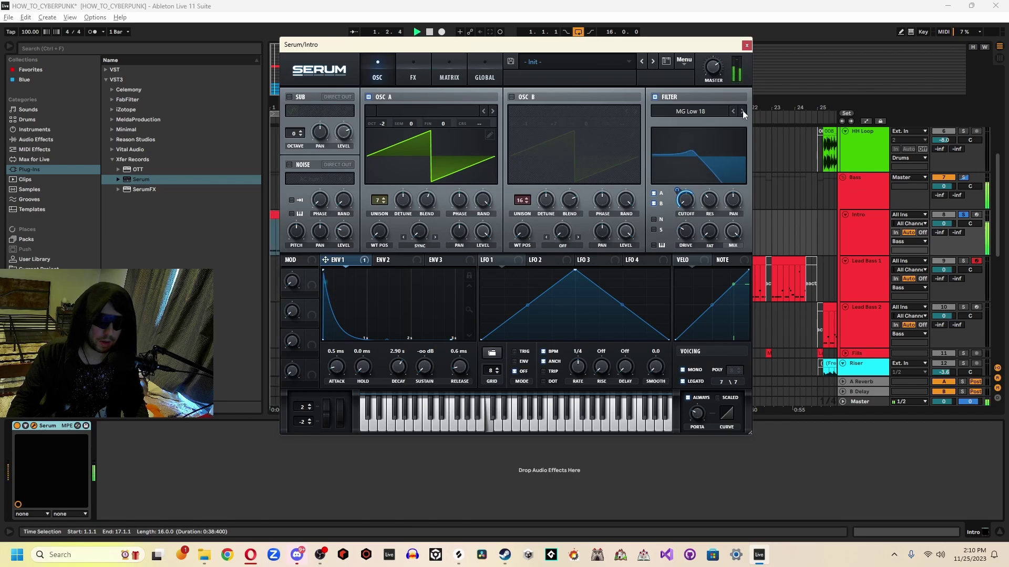
{"action": "key", "text": "space"}
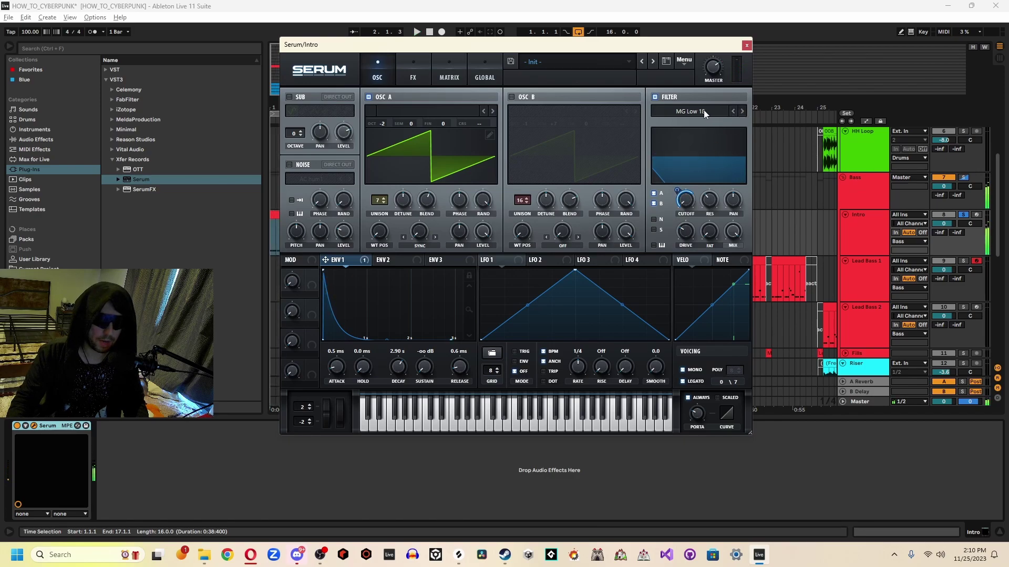
{"action": "left_click_drag", "start_coordinate": [678, 190], "coordinate": [678, 186]}
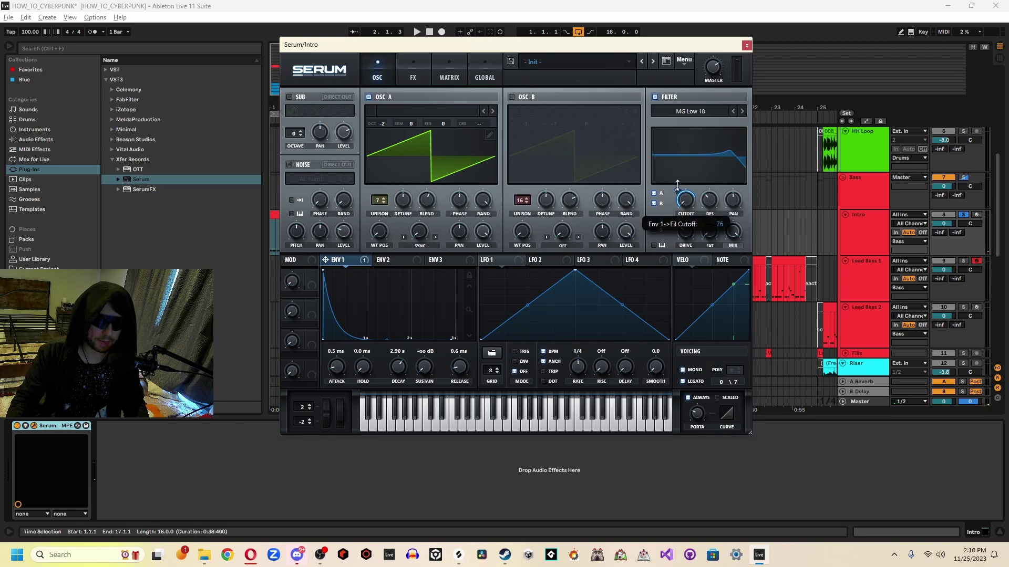
{"action": "key", "text": "space"}
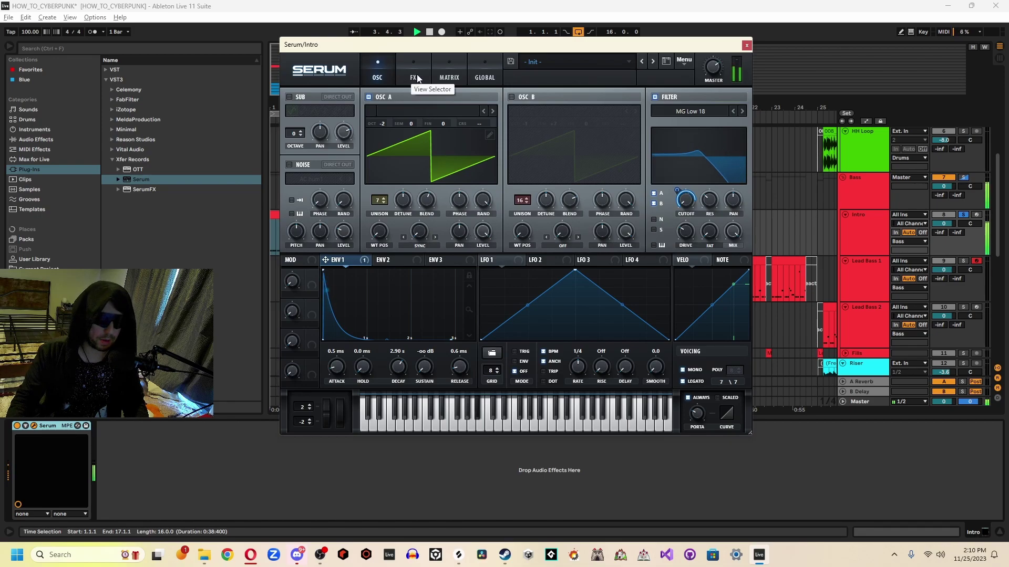
{"action": "key", "text": "space"}
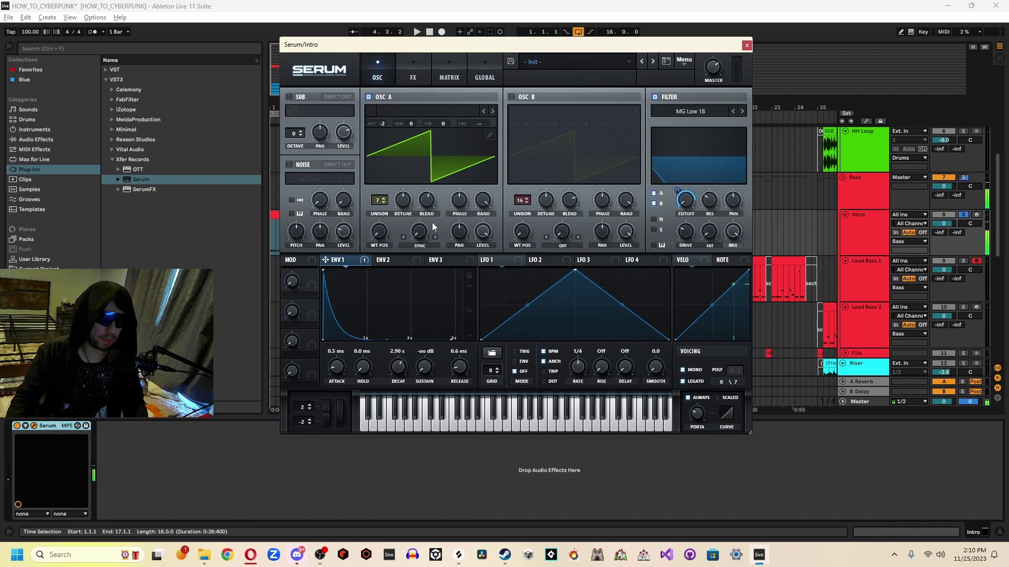
- Choose a Sync warp mode for oscillator A, raise the warp amount during playback, and close Serum
{"action": "left_click", "coordinate": [423, 248]}
{"action": "left_click", "coordinate": [441, 269]}
{"action": "key", "text": "space"}
{"action": "left_click_drag", "start_coordinate": [419, 234], "coordinate": [421, 197]}
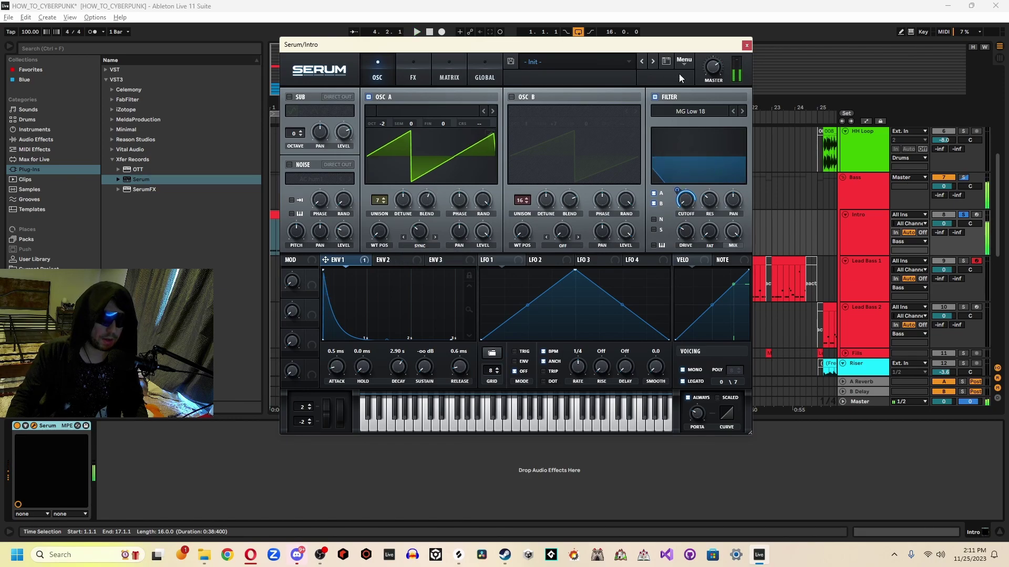
{"action": "left_click", "coordinate": [747, 46]}
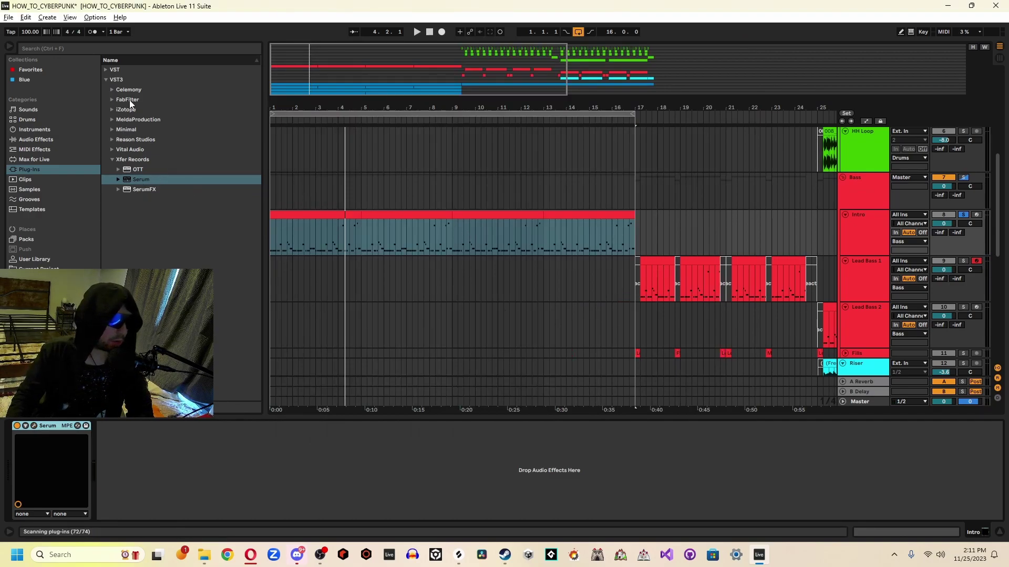
- Add an EQ Eight from the EQ & Filters audio effects after Serum on the Intro track
{"action": "double_click", "coordinate": [121, 79]}
{"action": "left_click", "coordinate": [41, 141]}
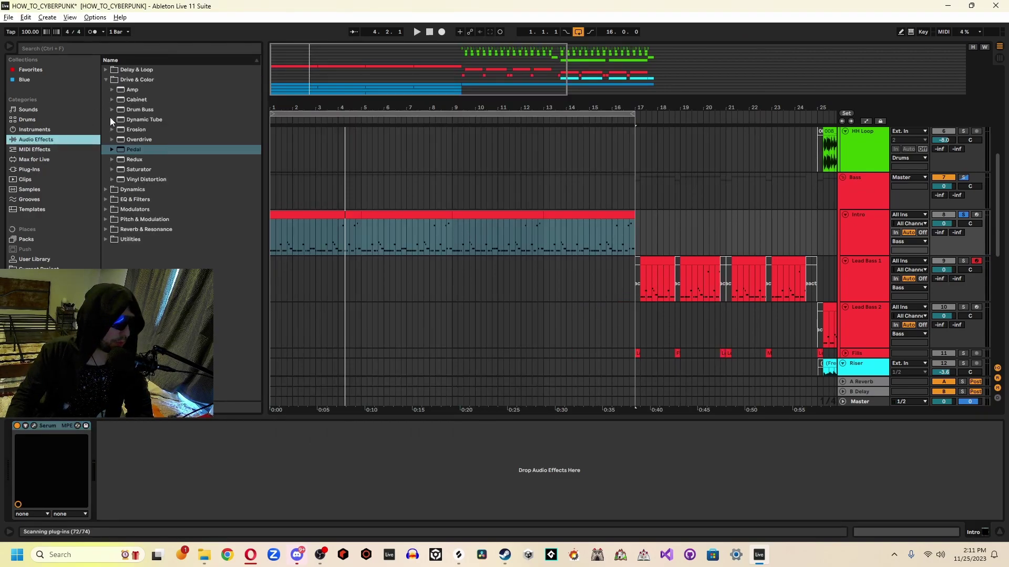
{"action": "double_click", "coordinate": [138, 203]}
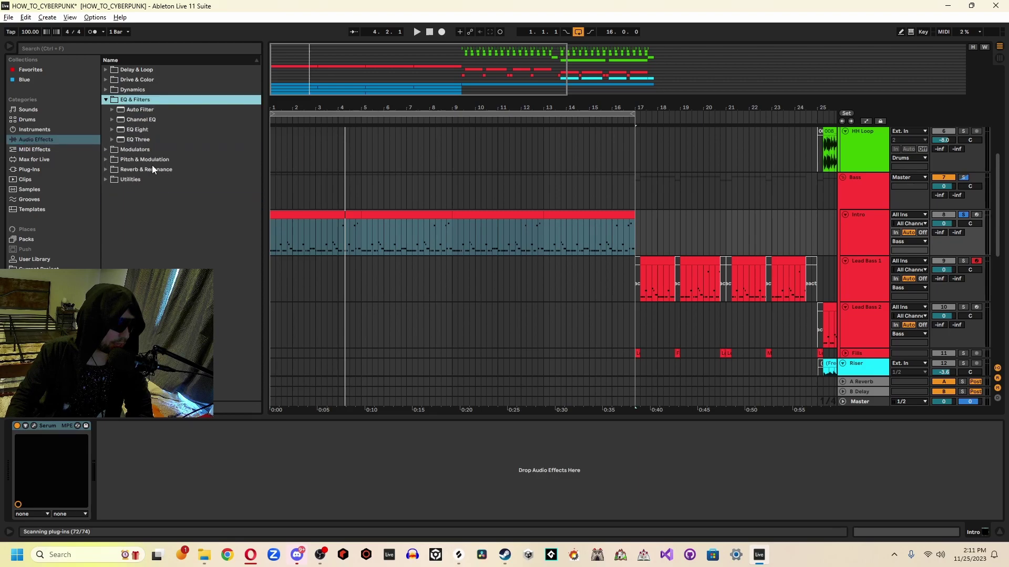
{"action": "left_click_drag", "start_coordinate": [135, 131], "coordinate": [134, 129]}
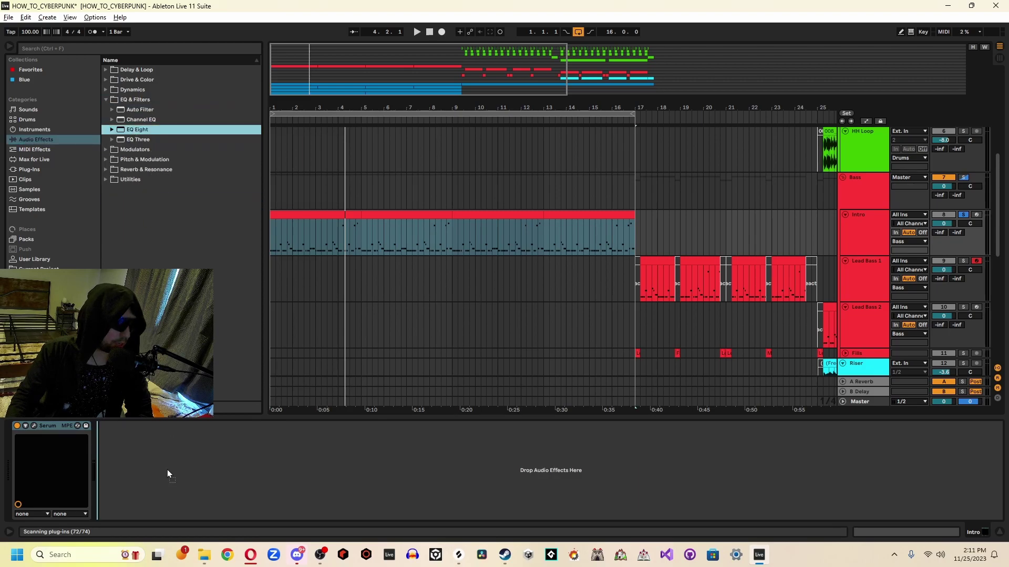
{"action": "left_click_drag", "start_coordinate": [167, 474], "coordinate": [161, 466]}
- Make EQ Eight's band 1 a low-cut filter and move it to 80.8 Hz while listening
{"action": "left_click", "coordinate": [140, 509]}
{"action": "left_click", "coordinate": [147, 481]}
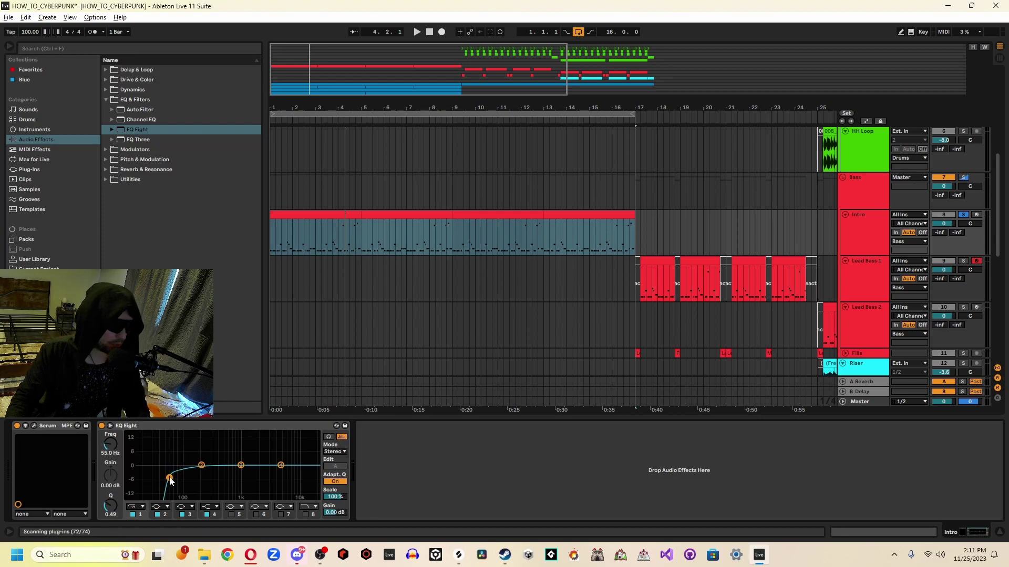
{"action": "key", "text": "space"}
{"action": "left_click_drag", "start_coordinate": [170, 479], "coordinate": [179, 479]}
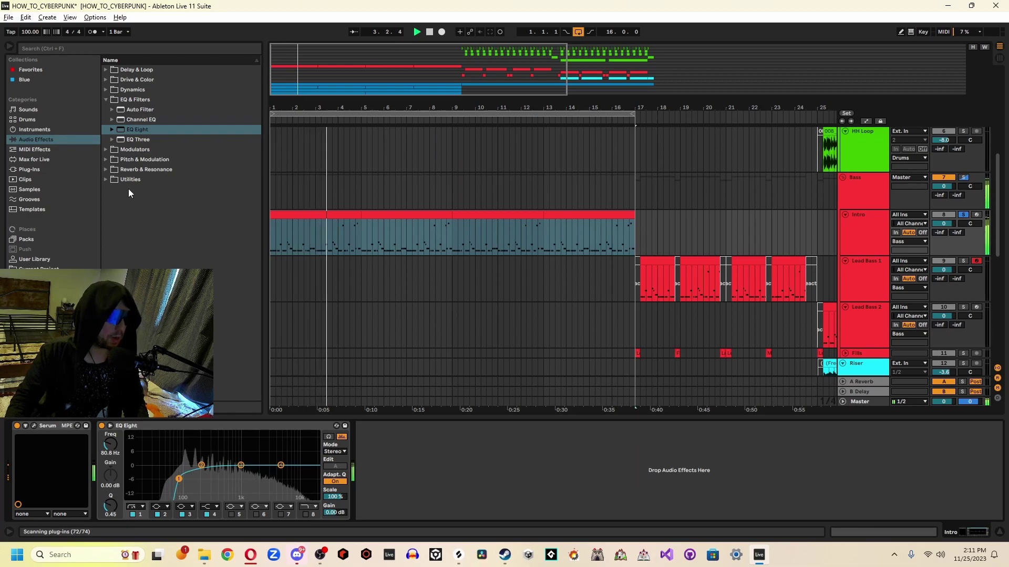
{"action": "key", "text": "space"}
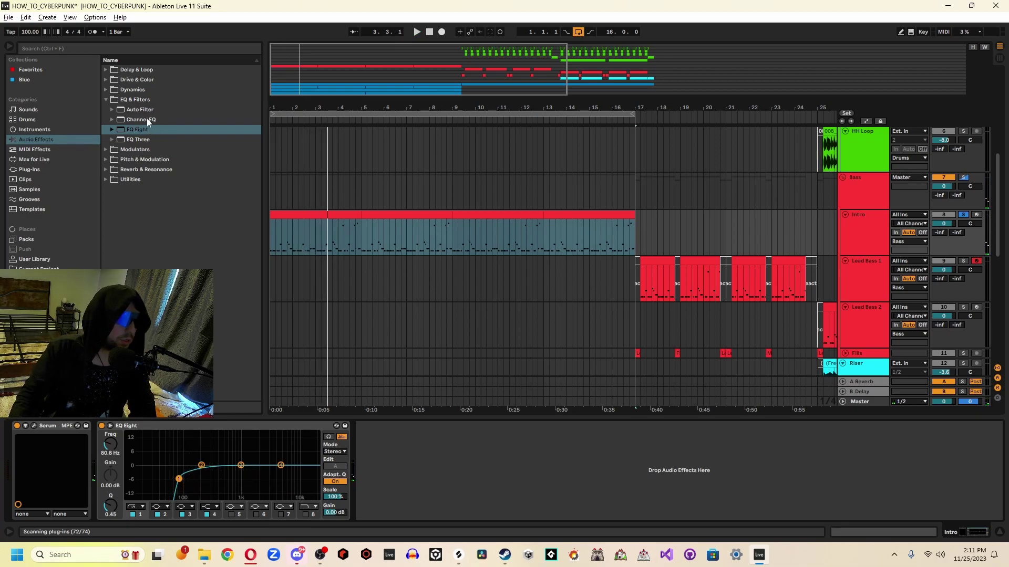
- Add a Limiter from the Dynamics effects after EQ Eight and lower its ceiling to -9.00 dB
{"action": "left_click", "coordinate": [129, 98]}
{"action": "key", "text": "Left"}
{"action": "key", "text": "Up"}
{"action": "key", "text": "Right"}
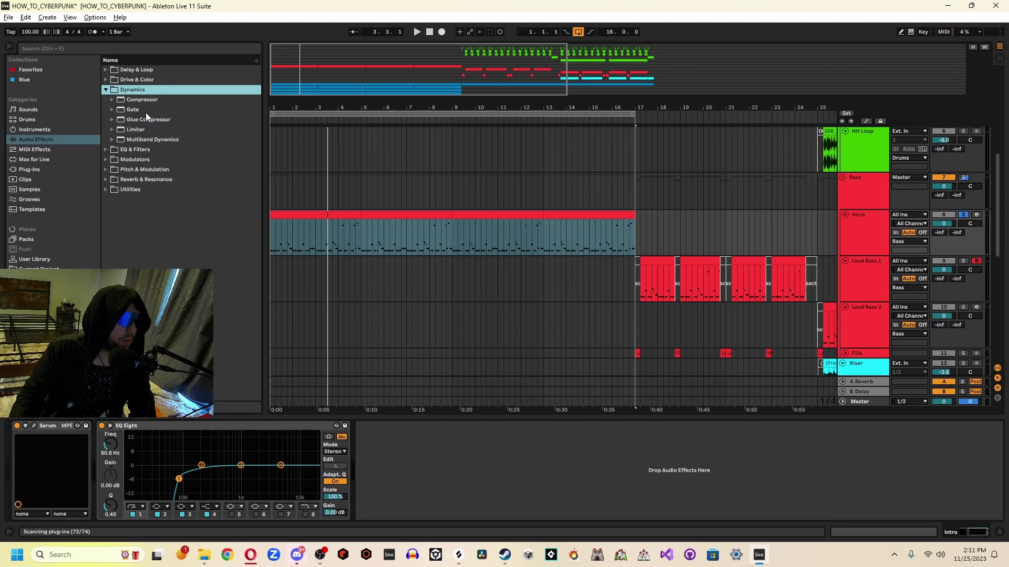
{"action": "left_click", "coordinate": [142, 132]}
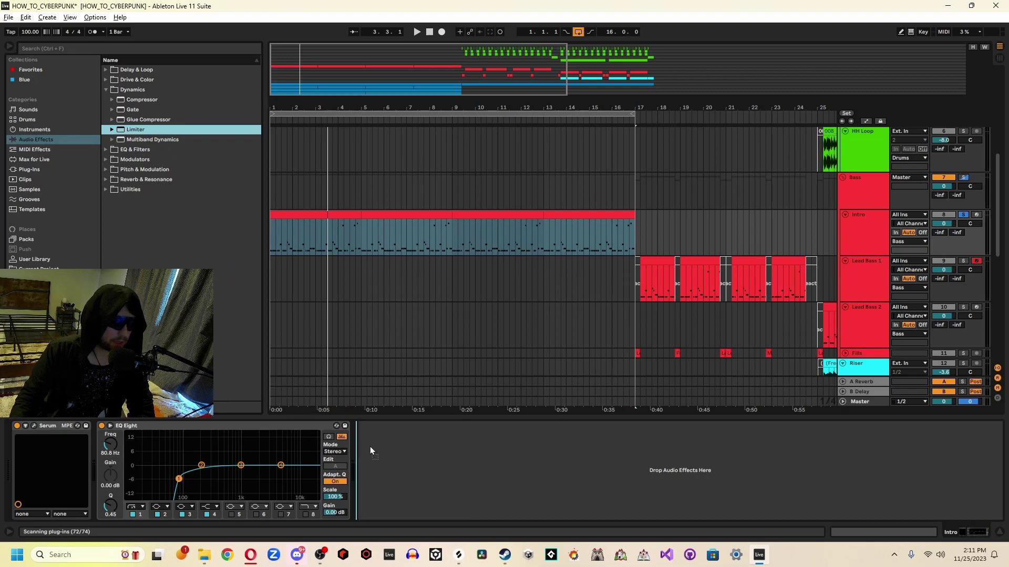
{"action": "left_click_drag", "start_coordinate": [370, 451], "coordinate": [372, 448]}
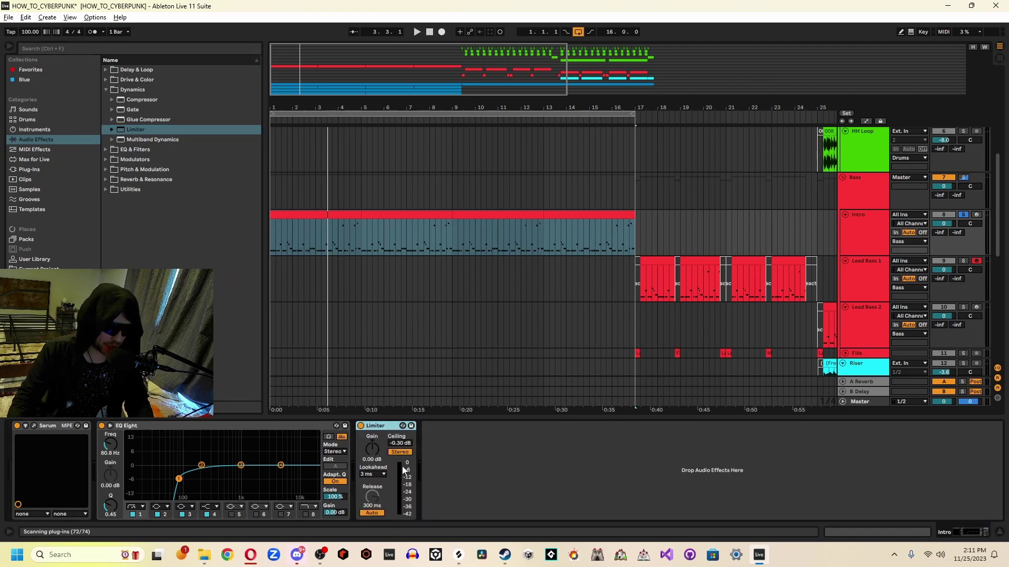
{"action": "key", "text": "space"}
{"action": "left_click_drag", "start_coordinate": [400, 443], "coordinate": [400, 463]}
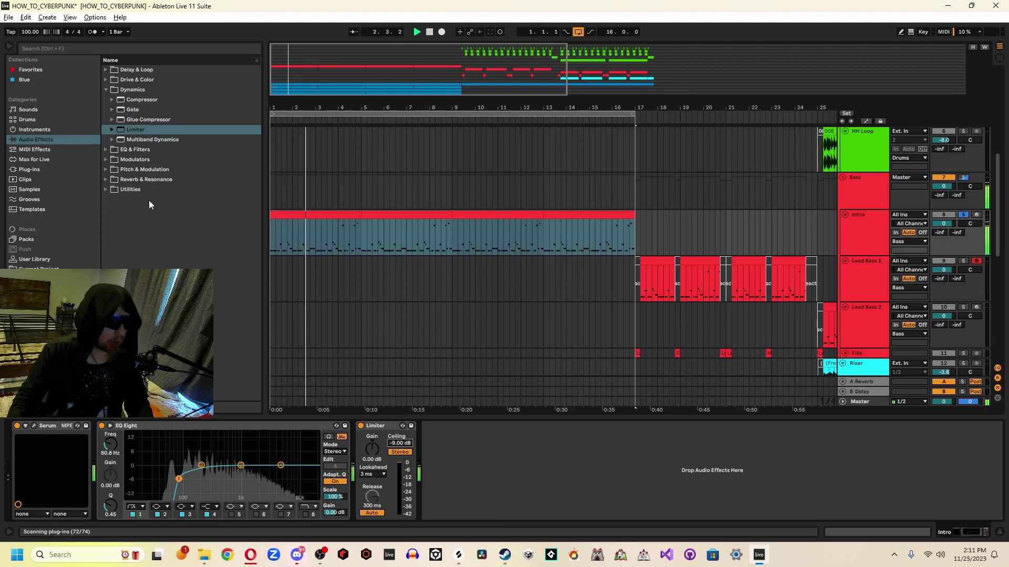
- Insert a Utility between EQ Eight and the Limiter, and switch it to Mono
{"action": "left_click_drag", "start_coordinate": [134, 188], "coordinate": [352, 426]}
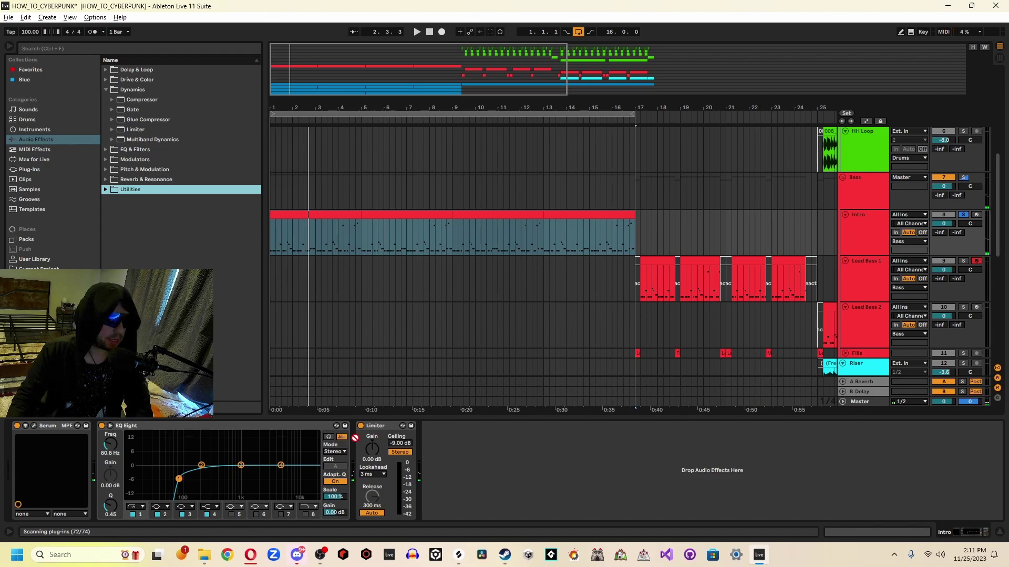
{"action": "left_click", "coordinate": [106, 190]}
{"action": "left_click_drag", "start_coordinate": [121, 200], "coordinate": [394, 463]}
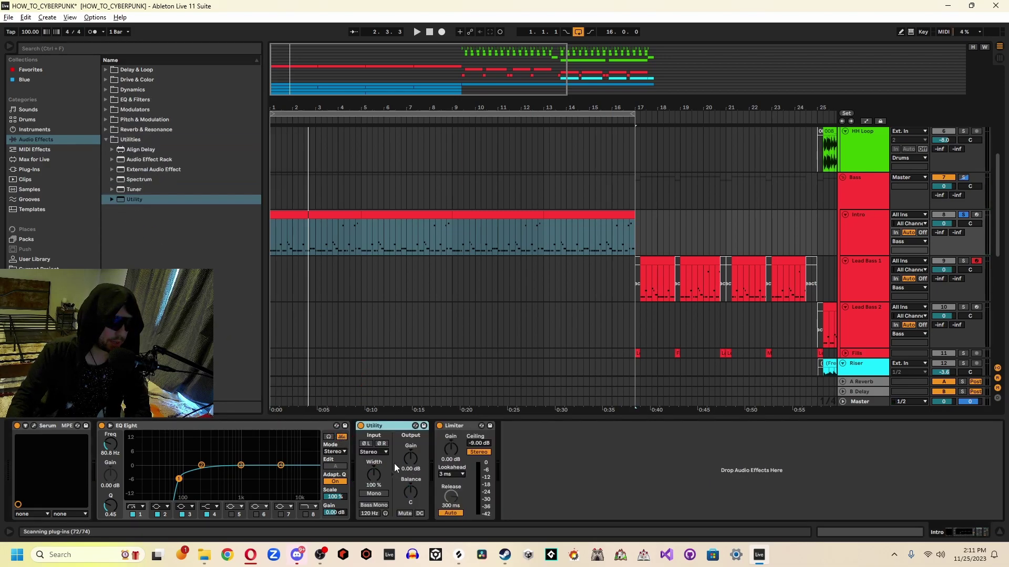
{"action": "left_click", "coordinate": [374, 494]}
{"action": "key", "text": "space"}
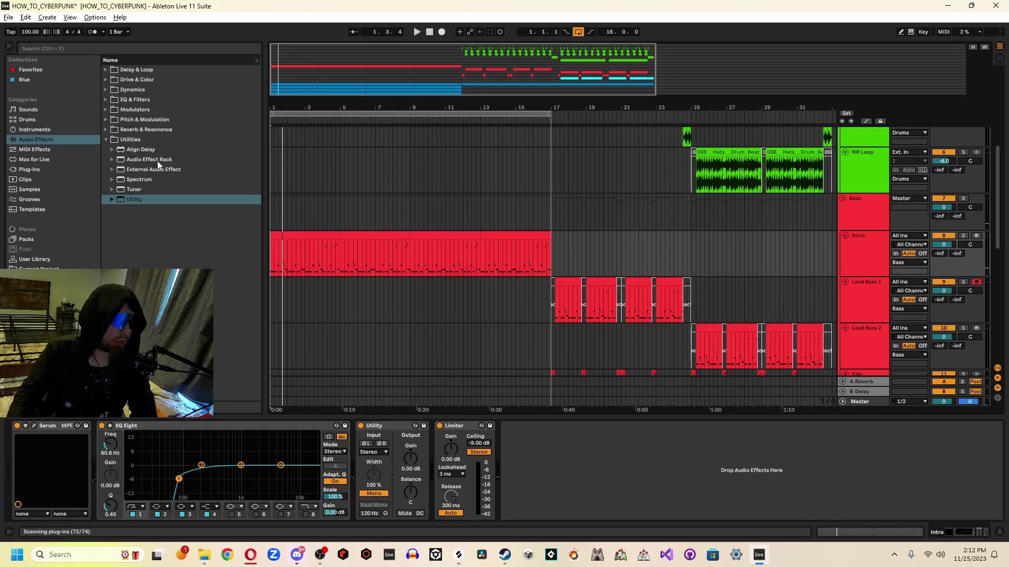
- Insert a Reverb between EQ Eight and Utility, and set its Dry/Wet to 44 % during playback
{"action": "left_click", "coordinate": [139, 130]}
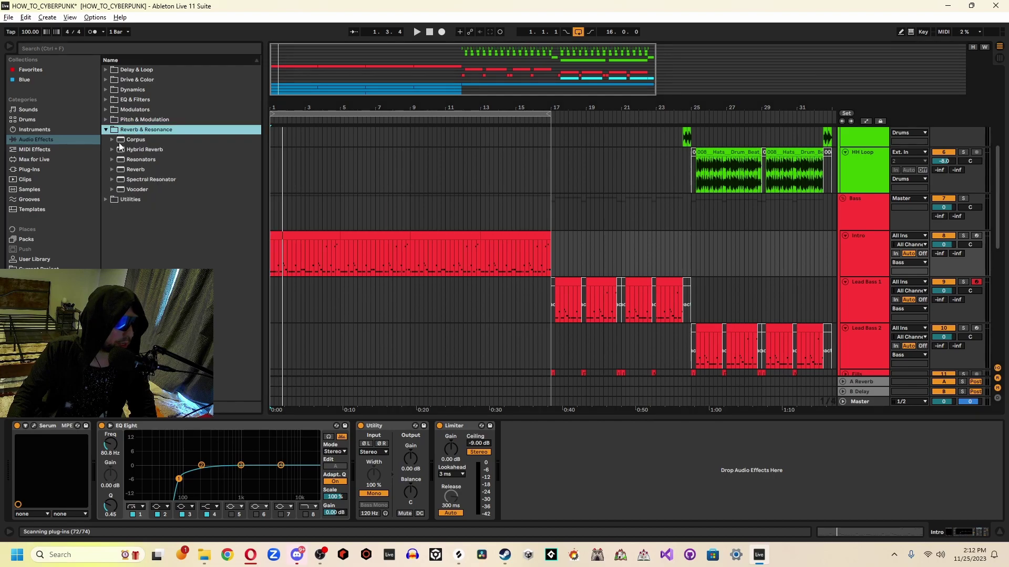
{"action": "left_click_drag", "start_coordinate": [120, 171], "coordinate": [351, 456]}
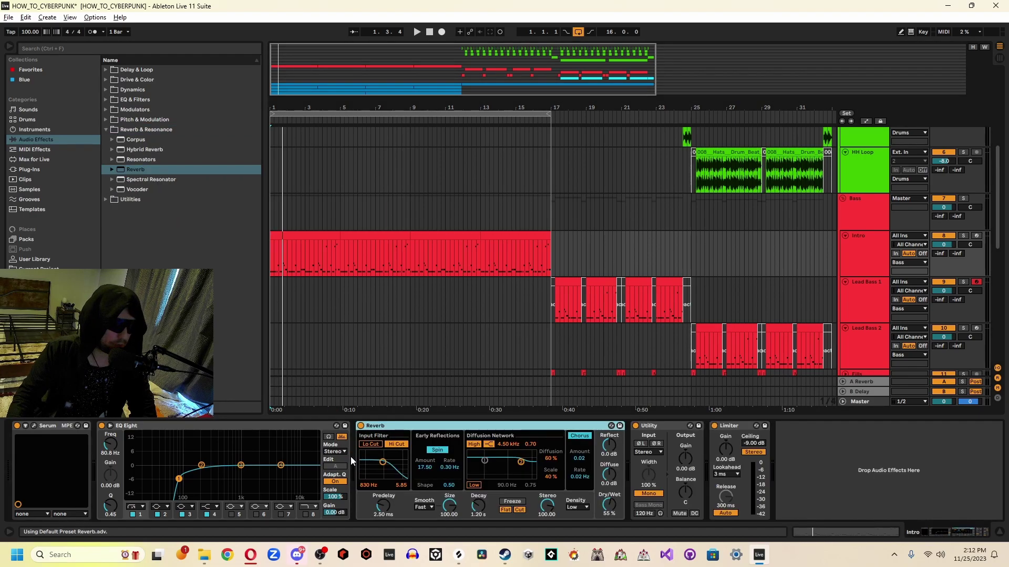
{"action": "key", "text": "space"}
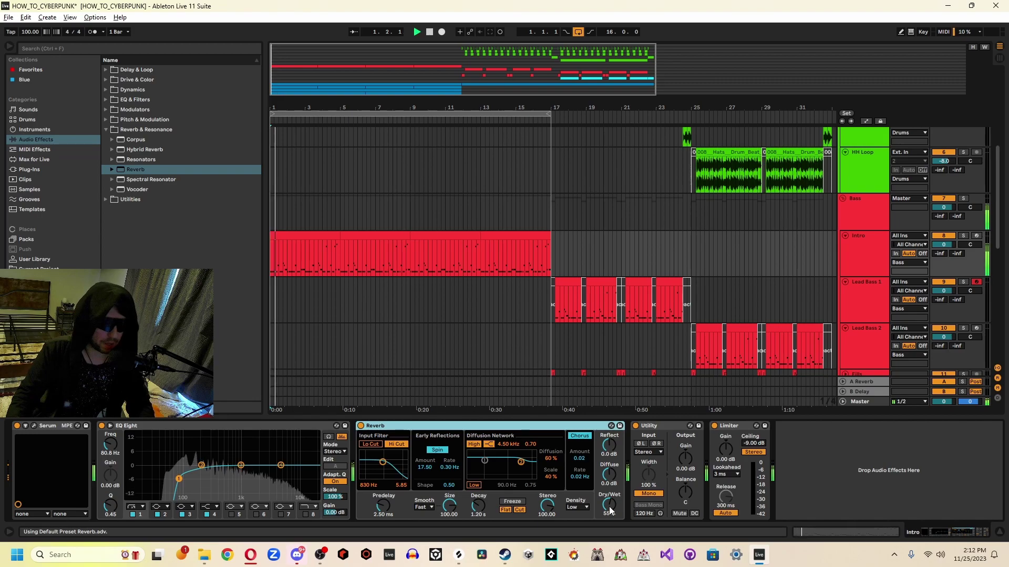
{"action": "left_click_drag", "start_coordinate": [610, 510], "coordinate": [611, 508]}
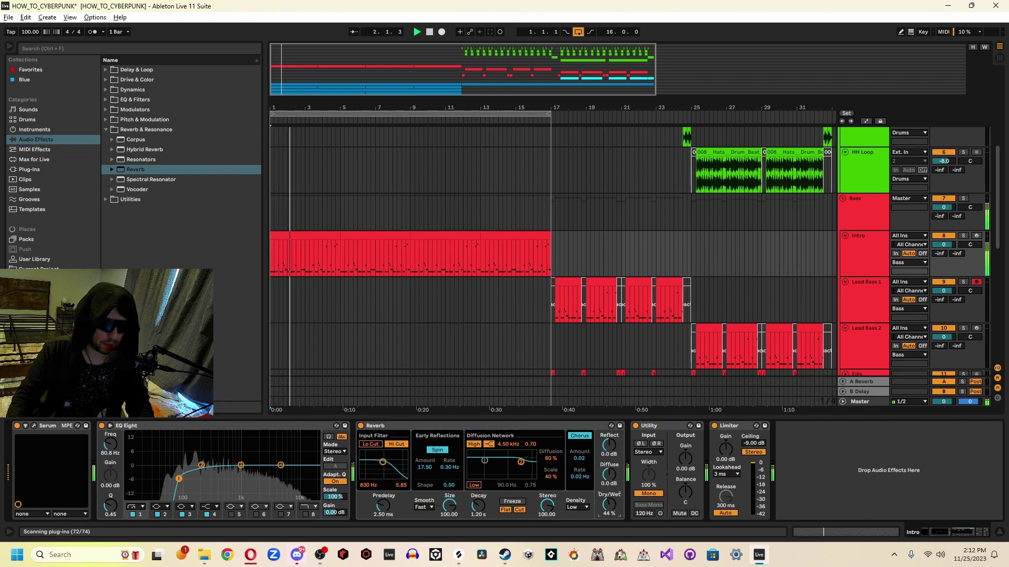
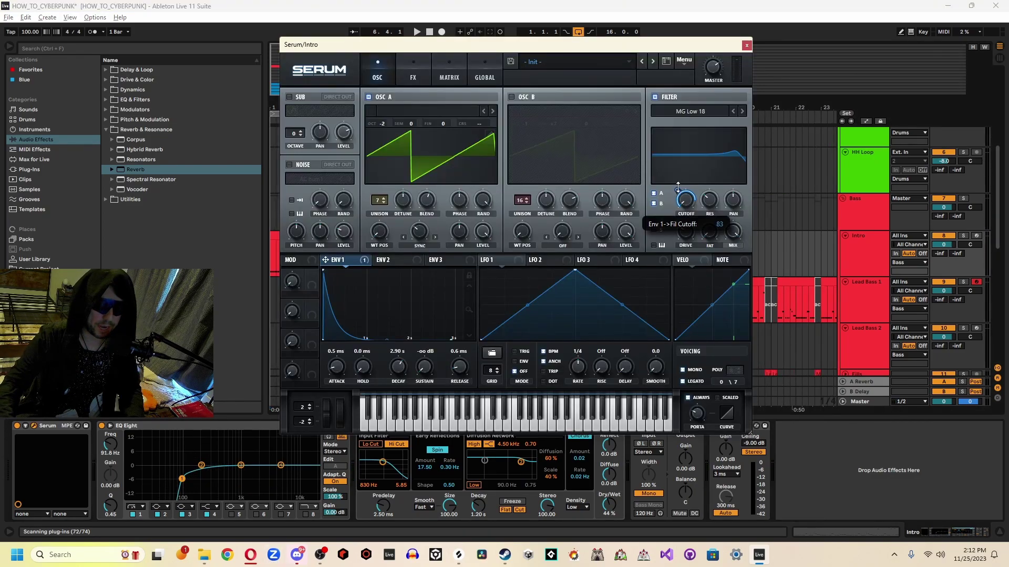
- Audition the Intro bass with Serum's Env 1-modulated filter cutoff, and close the Serum window
{"action": "key", "text": "space"}
{"action": "right_click", "coordinate": [685, 201]}
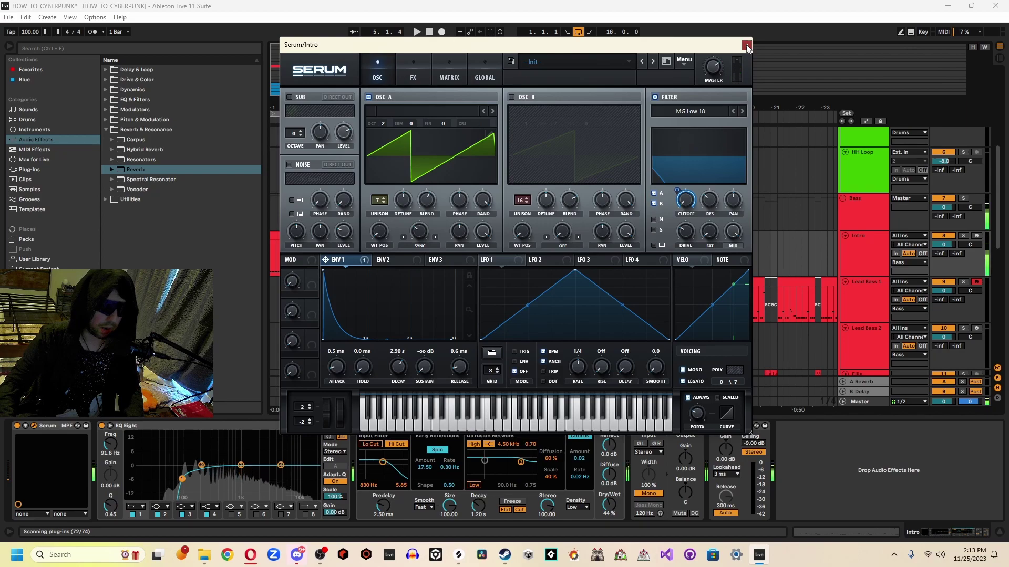
{"action": "left_click", "coordinate": [746, 45]}
{"action": "key", "text": "space"}
- Insert an Auto Filter between EQ Eight and Reverb, lower its frequency to 148 Hz, and return the playhead to 1.1.1
{"action": "left_click", "coordinate": [133, 101]}
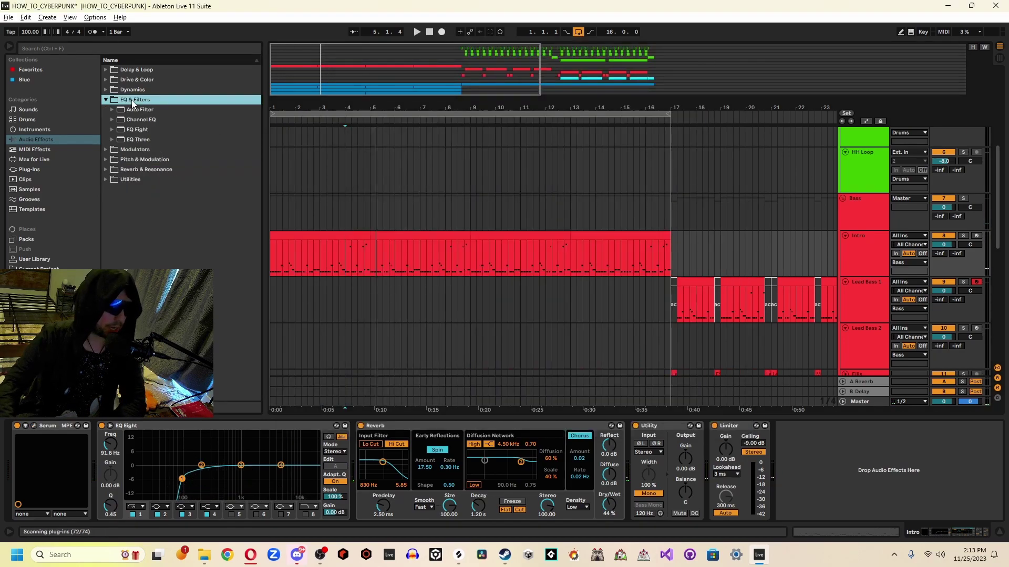
{"action": "left_click_drag", "start_coordinate": [138, 111], "coordinate": [366, 464]}
{"action": "mouse_move", "coordinate": [508, 452]}
{"action": "left_mouse_down"}
{"action": "mouse_move", "coordinate": [507, 439]}
{"action": "mouse_move", "coordinate": [508, 465]}
{"action": "left_mouse_up"}
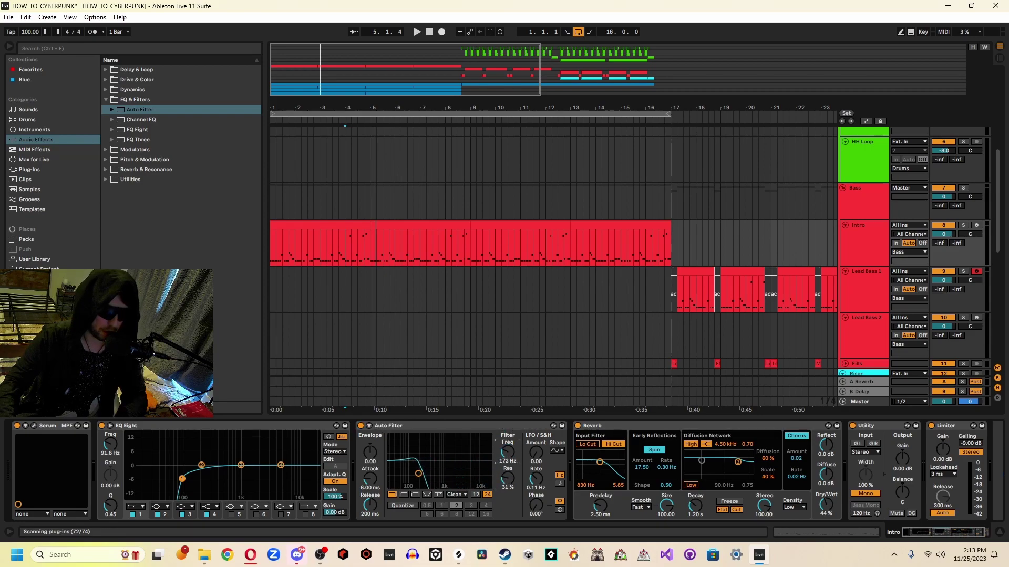
{"action": "left_click", "coordinate": [430, 32]}
{"action": "left_click", "coordinate": [430, 36]}
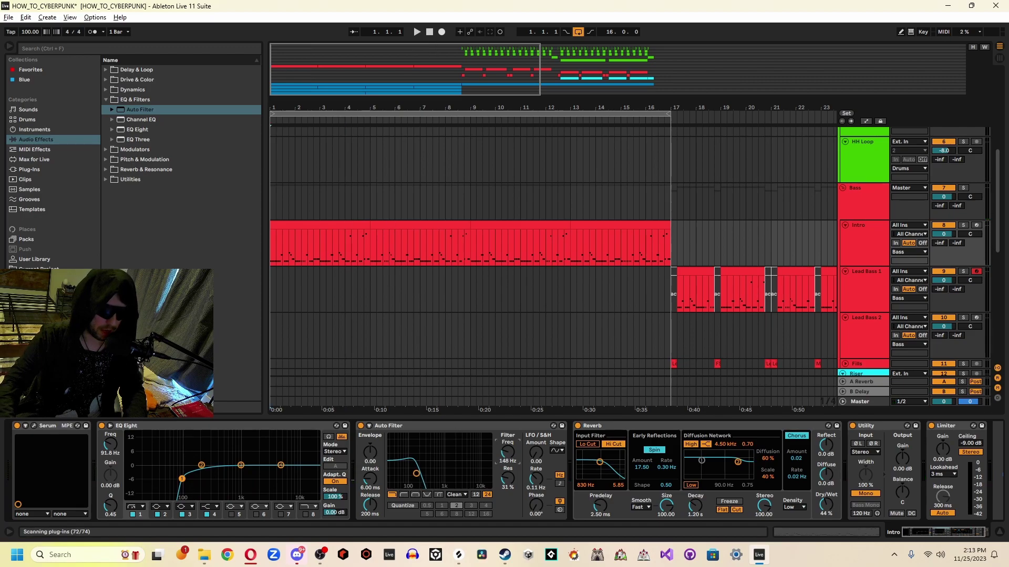
- Raise the Auto Filter frequency to 278 Hz and automate it to ramp up to 19.9 kHz near the end of the Intro clip
{"action": "key", "text": "space"}
{"action": "key", "text": "space"}
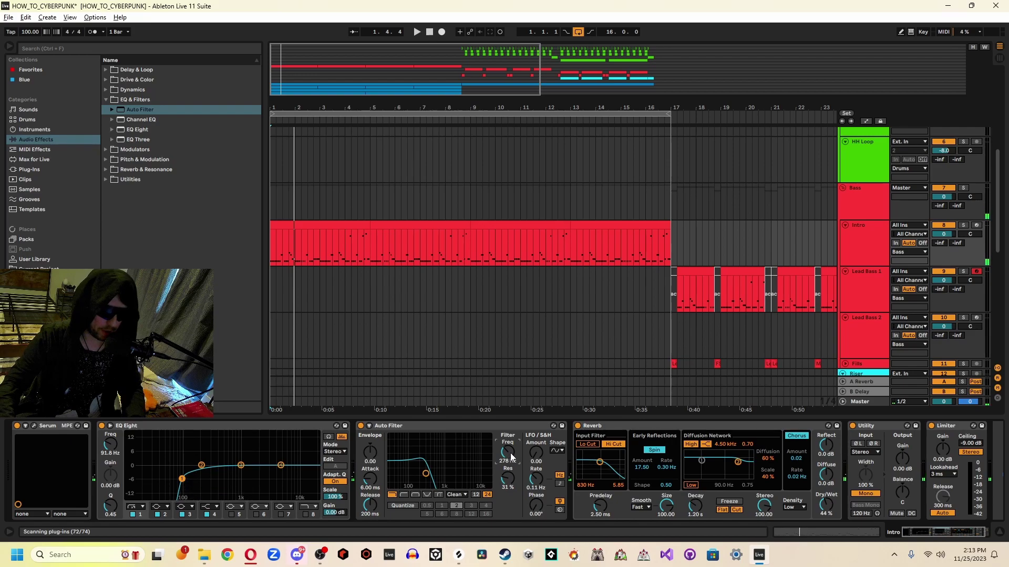
{"action": "key", "text": "a"}
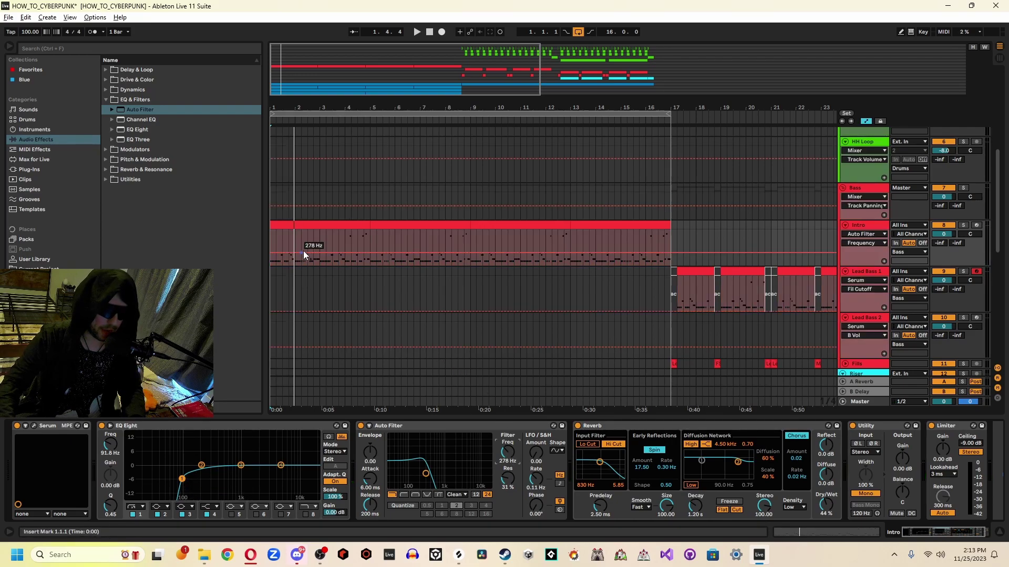
{"action": "left_click_drag", "start_coordinate": [614, 253], "coordinate": [639, 230]}
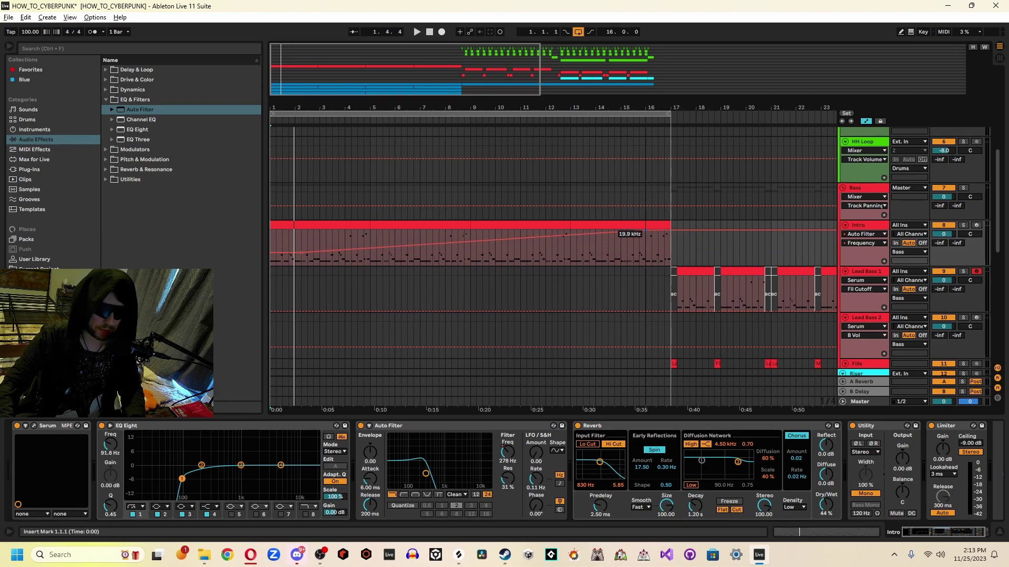
- Audition the Intro bass from 1.1.1 with the filter sweep, and hide the automation lanes
{"action": "left_click", "coordinate": [429, 32]}
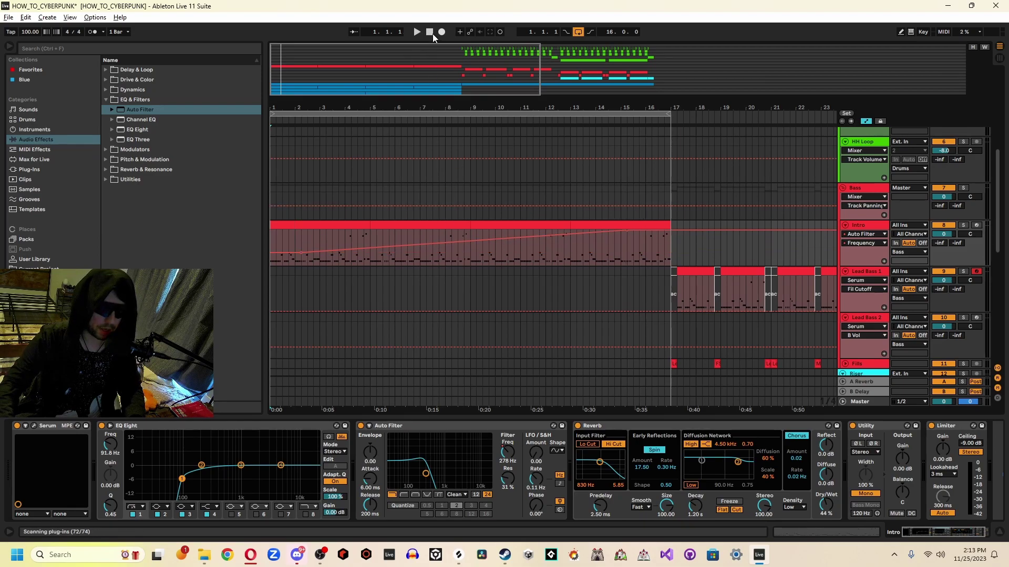
{"action": "key", "text": "space"}
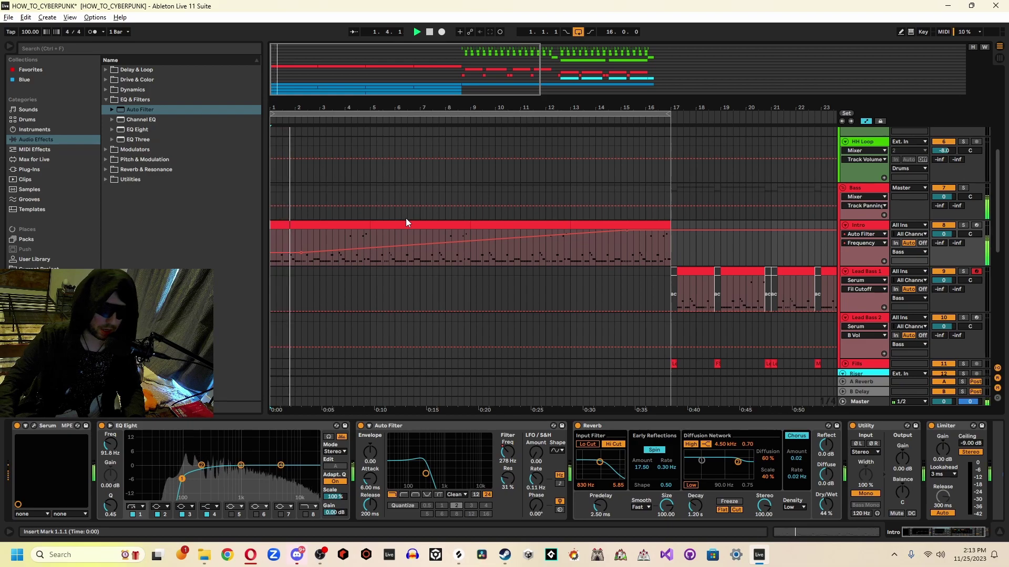
{"action": "key", "text": "a"}
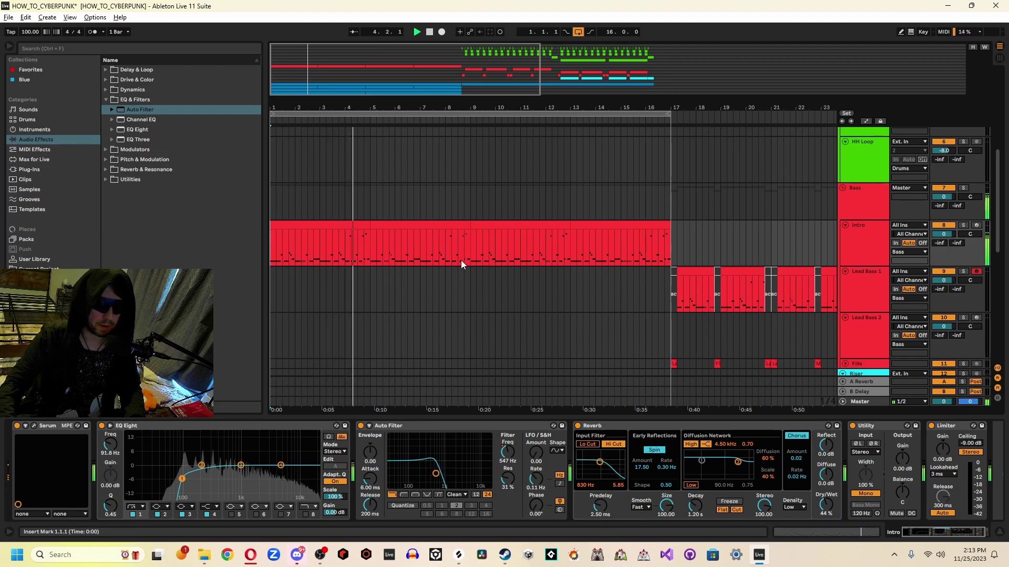
{"action": "scroll", "coordinate": [534, 215], "scroll_direction": "up", "scroll_amount": 3}
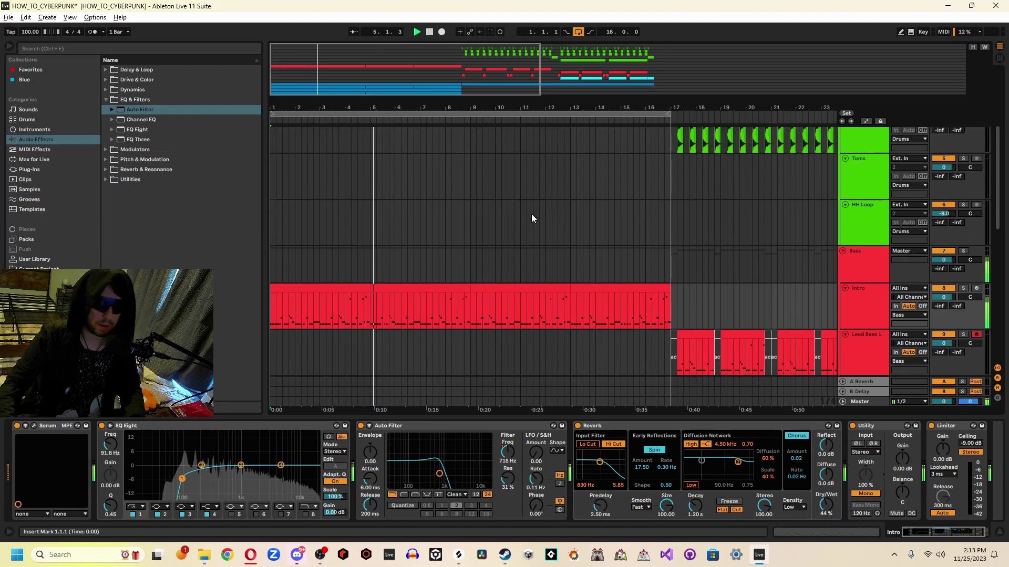
{"action": "scroll", "coordinate": [532, 214], "scroll_direction": "up", "scroll_amount": 3}
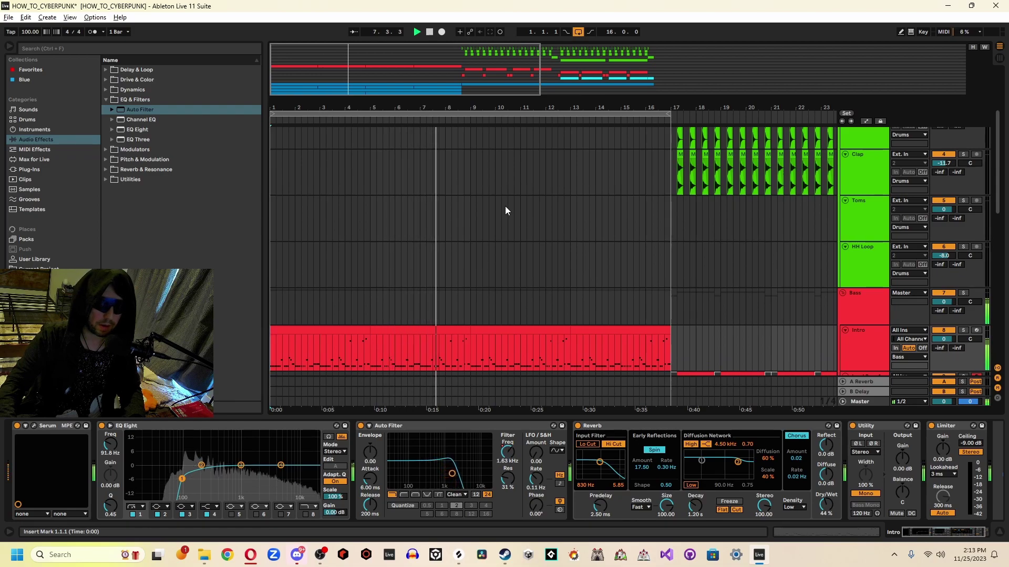
{"action": "key", "text": "space"}
- Copy the last toms fill to 8.3.1 and deactivate the Intro bass from 8.3.1 to 9.1.1
{"action": "key", "text": "minus"}
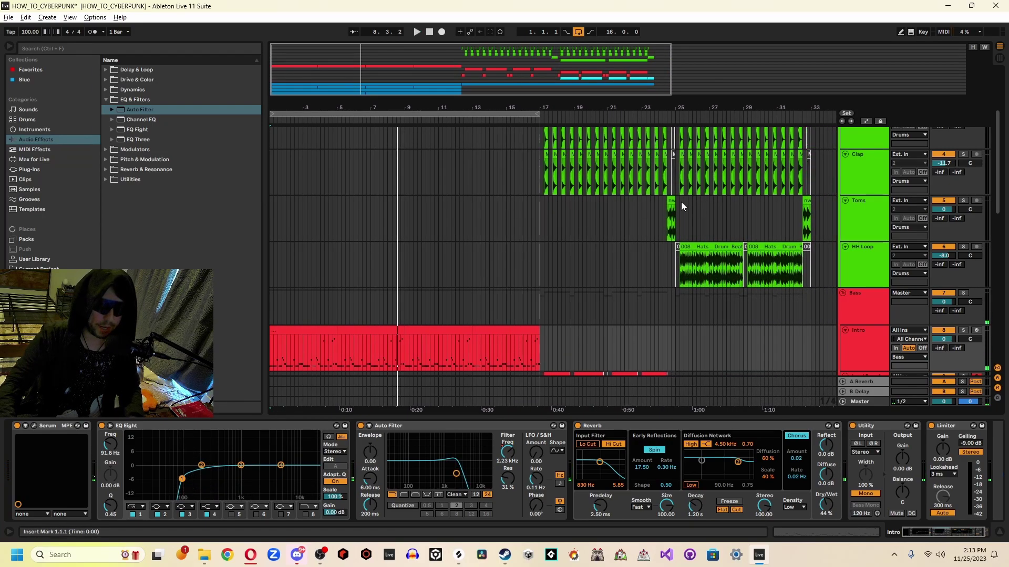
{"action": "left_click_drag", "start_coordinate": [807, 202], "coordinate": [401, 229]}
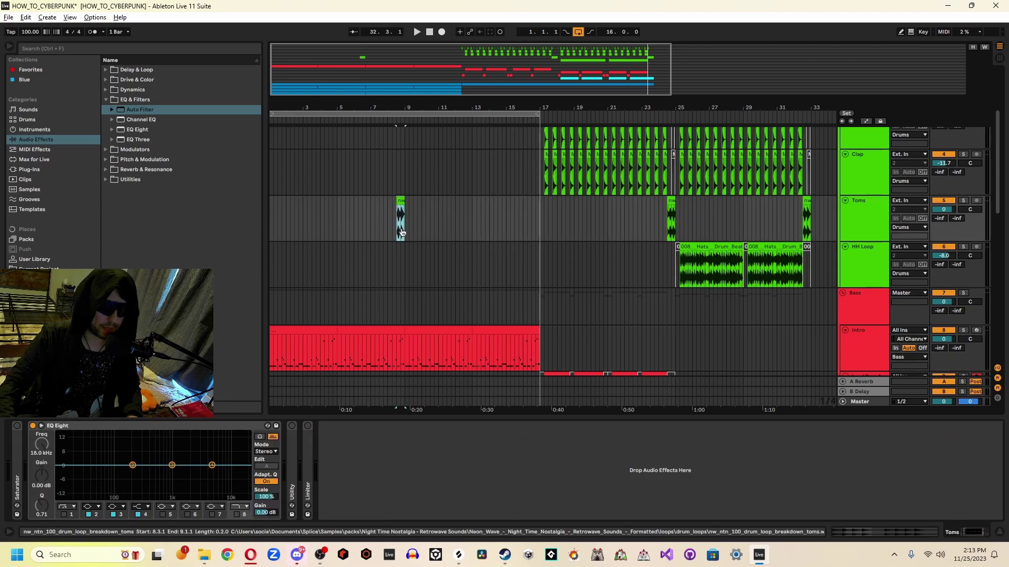
{"action": "left_click_drag", "start_coordinate": [438, 80], "coordinate": [363, 310]}
{"action": "left_click_drag", "start_coordinate": [474, 352], "coordinate": [495, 352]}
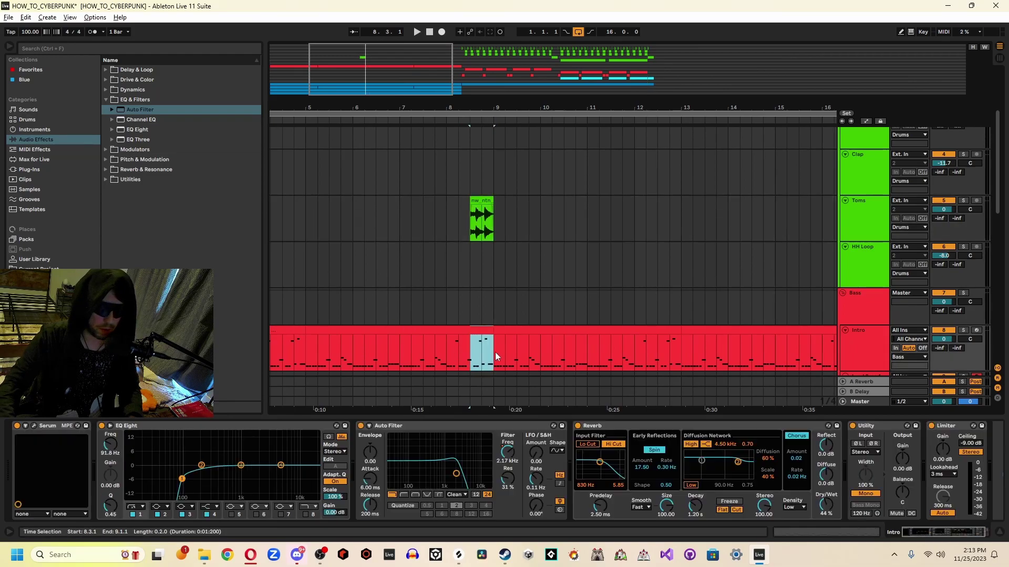
{"action": "key", "text": "0"}
- Play back the toms fill over the bass gap from 8.3.1
{"action": "left_click", "coordinate": [468, 286]}
{"action": "key", "text": "space"}
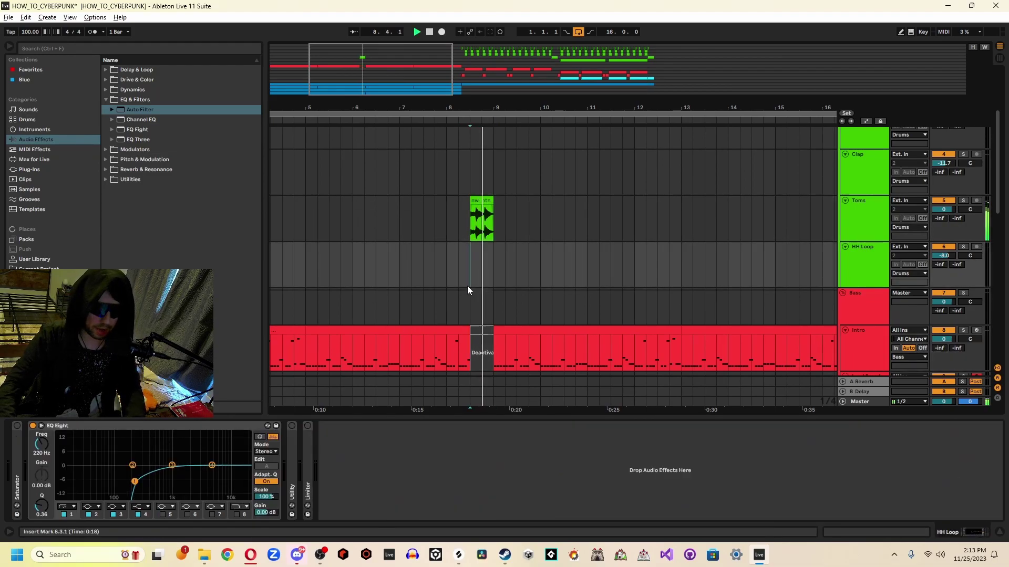
{"action": "scroll", "coordinate": [486, 276], "scroll_direction": "down", "scroll_amount": 5}
{"action": "scroll", "coordinate": [485, 275], "scroll_direction": "up", "scroll_amount": 3}
{"action": "scroll", "coordinate": [485, 277], "scroll_direction": "up", "scroll_amount": 7}
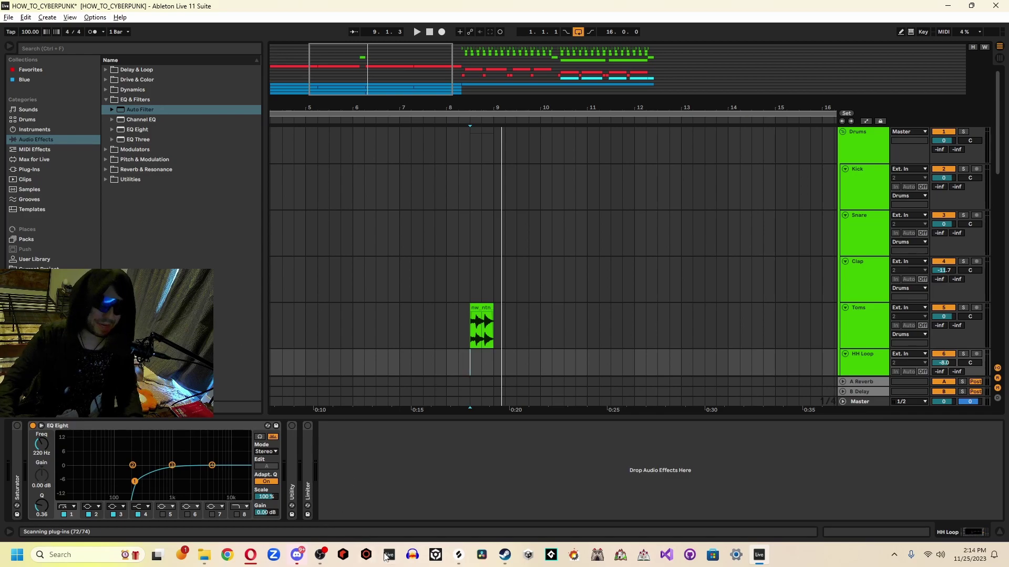
- Switch to Splice, search for "kick" samples, and preview UDCT_kick_punch.wav
{"action": "left_click", "coordinate": [457, 555]}
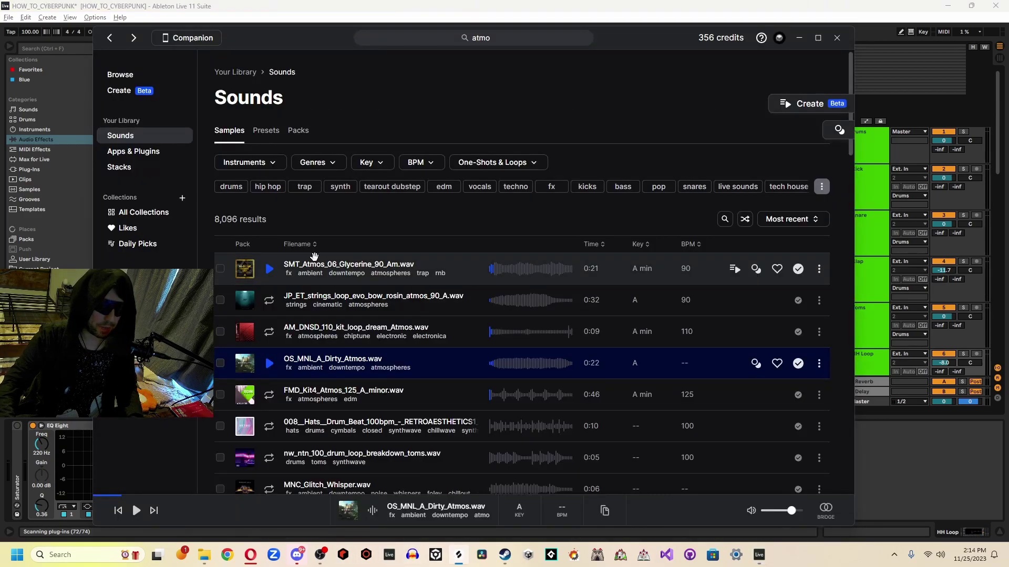
{"action": "left_click", "coordinate": [466, 40]}
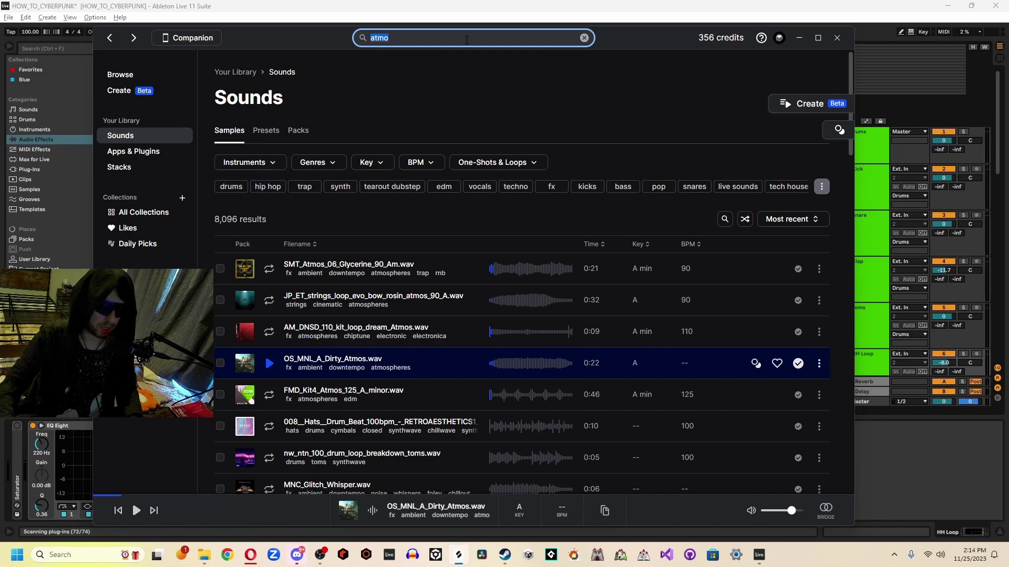
{"action": "type", "text": "kick"}
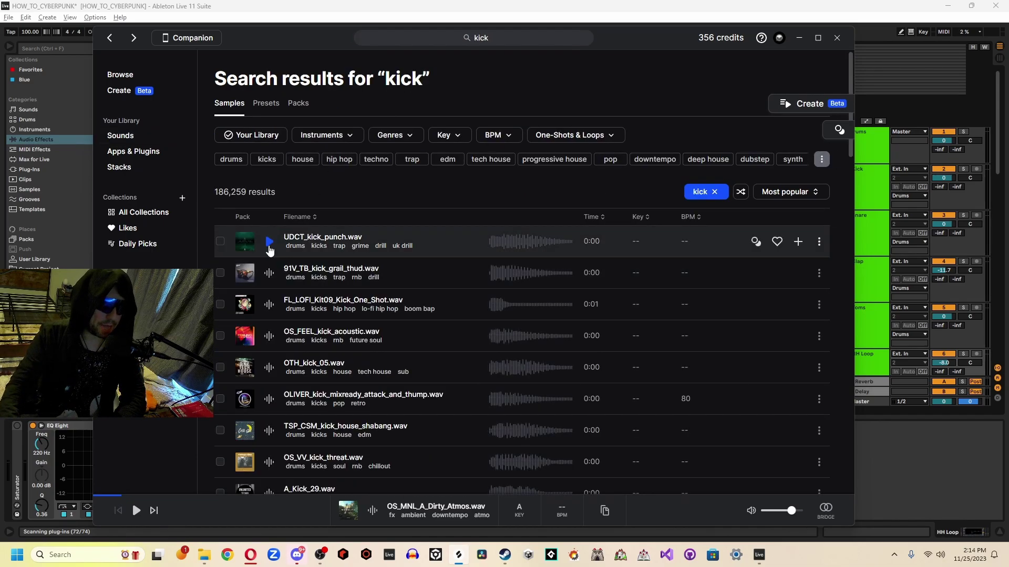
{"action": "left_click", "coordinate": [270, 242]}
{"action": "left_click", "coordinate": [269, 245]}
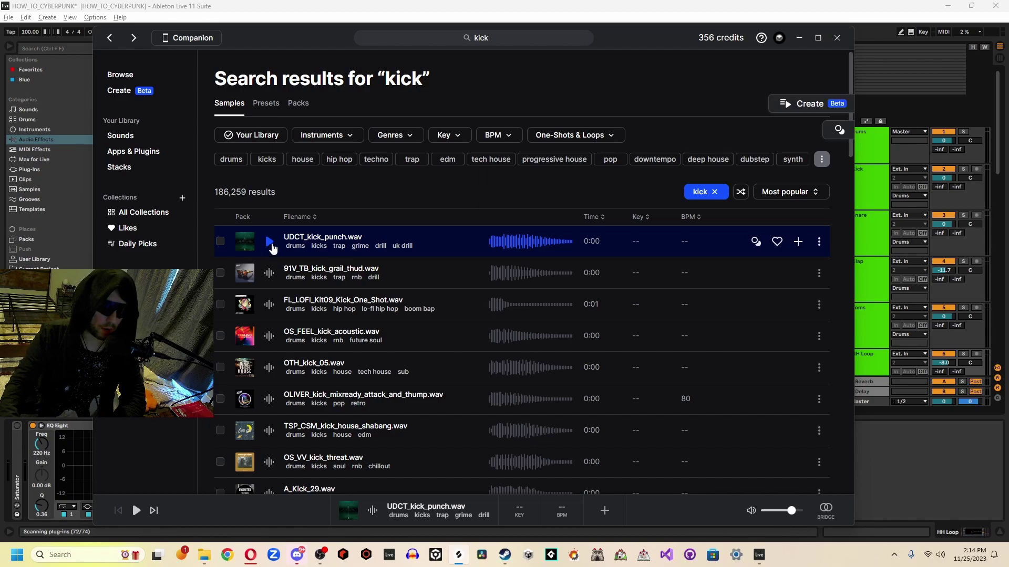
{"action": "left_click", "coordinate": [272, 246]}
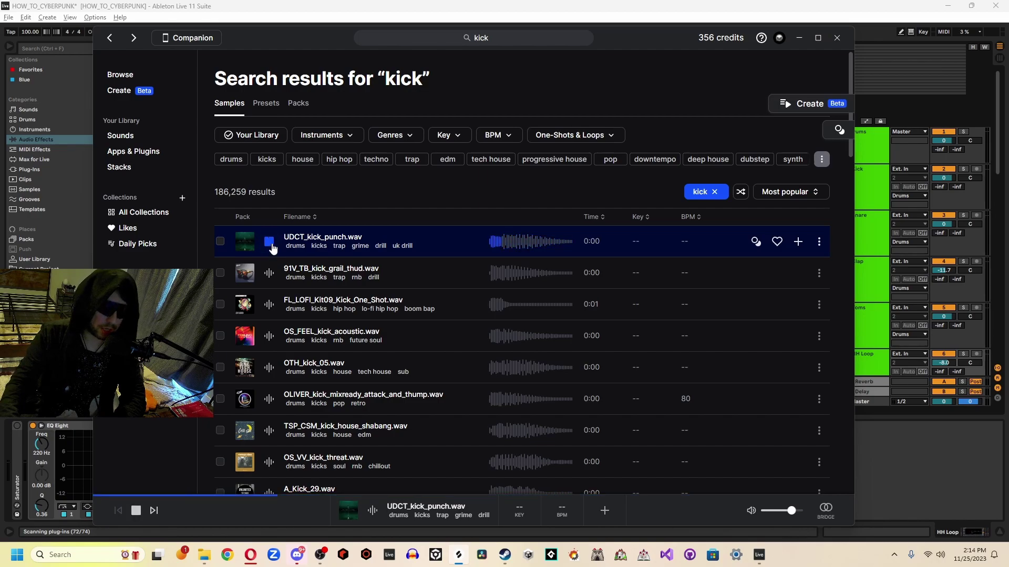
{"action": "left_click", "coordinate": [272, 247]}
{"action": "left_click", "coordinate": [271, 247]}
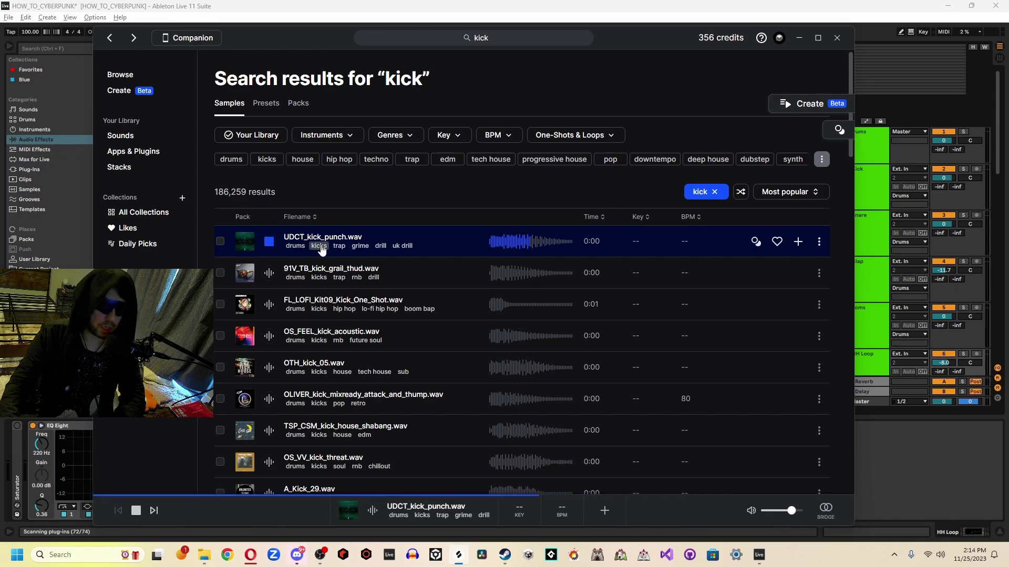
- Download UDCT_kick_punch.wav and place it on the Kick track at 9.1.1
{"action": "left_click", "coordinate": [799, 242]}
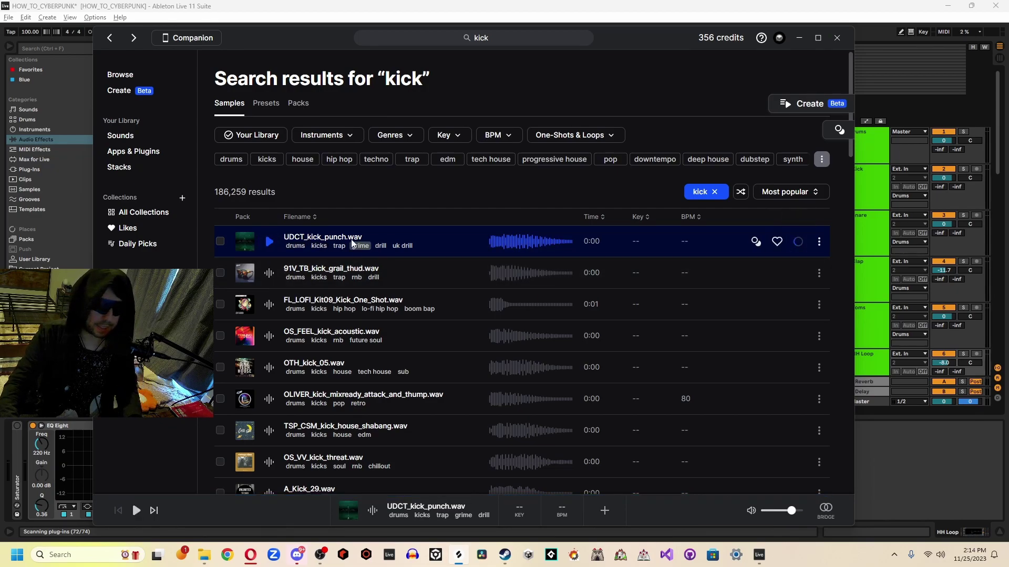
{"action": "left_click_drag", "start_coordinate": [320, 237], "coordinate": [439, 252]}
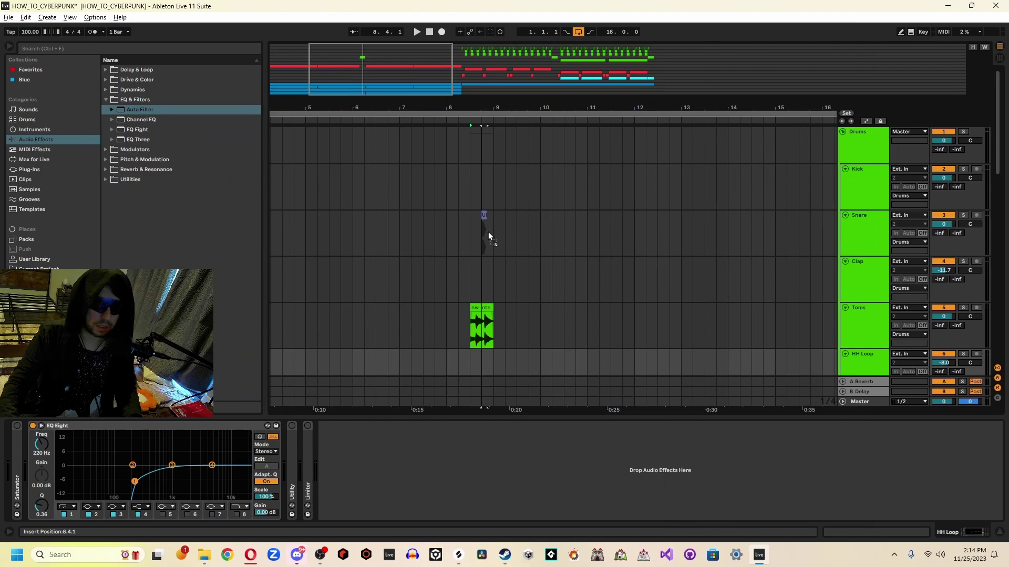
{"action": "left_click_drag", "start_coordinate": [500, 198], "coordinate": [499, 195]}
{"action": "left_click_drag", "start_coordinate": [476, 125], "coordinate": [397, 132]}
{"action": "left_click", "coordinate": [393, 179]}
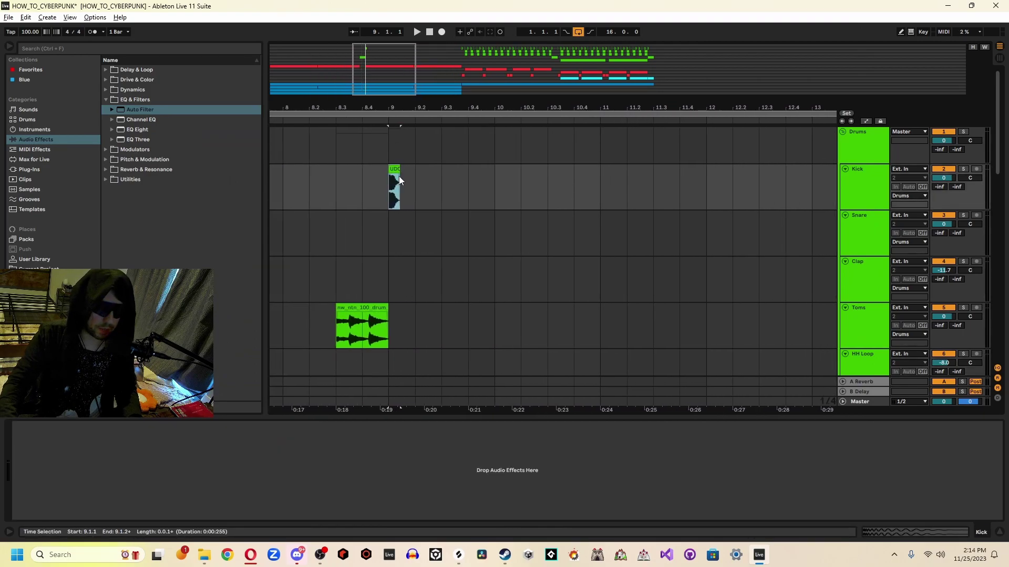
- Set the arrangement grid to 1/4 and duplicate the kick onto every beat from 9.1.1 to 11.1.1
{"action": "left_click_drag", "start_coordinate": [399, 74], "coordinate": [361, 50]}
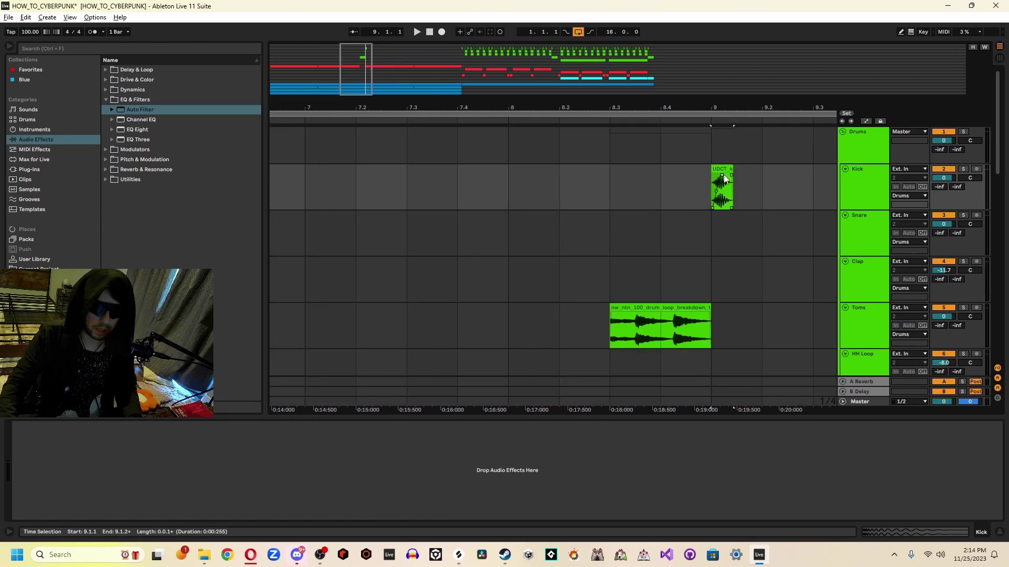
{"action": "left_click_drag", "start_coordinate": [374, 70], "coordinate": [379, 52]}
{"action": "right_click", "coordinate": [455, 185]}
{"action": "left_click", "coordinate": [477, 288]}
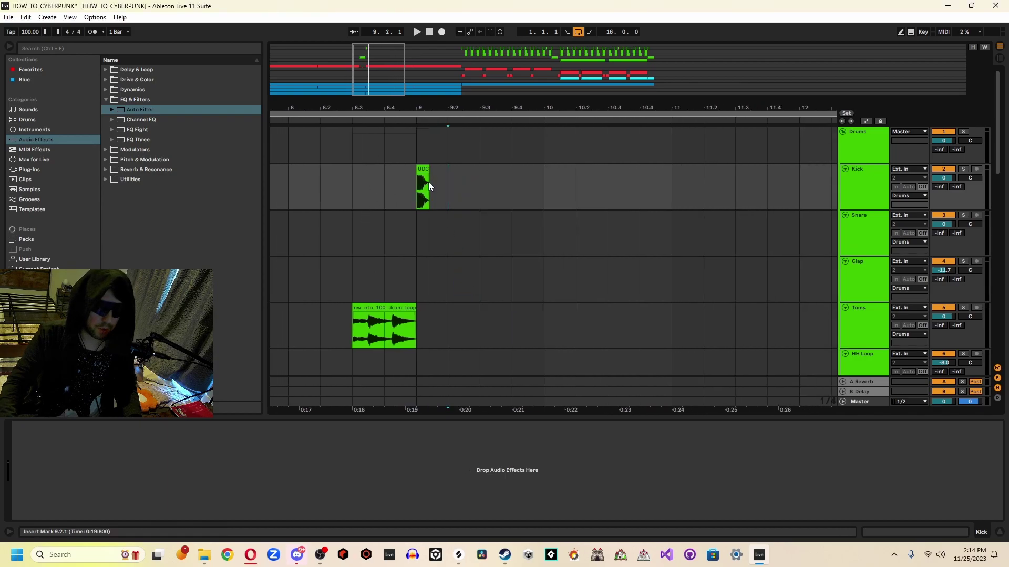
{"action": "key", "text": "ctrl+d"}
{"action": "key", "text": "ctrl+d"}
{"action": "key", "text": "ctrl+d"}
{"action": "key", "text": "ctrl+d"}
{"action": "key", "text": "ctrl+d"}
{"action": "key", "text": "ctrl+d"}
{"action": "key", "text": "ctrl+d"}
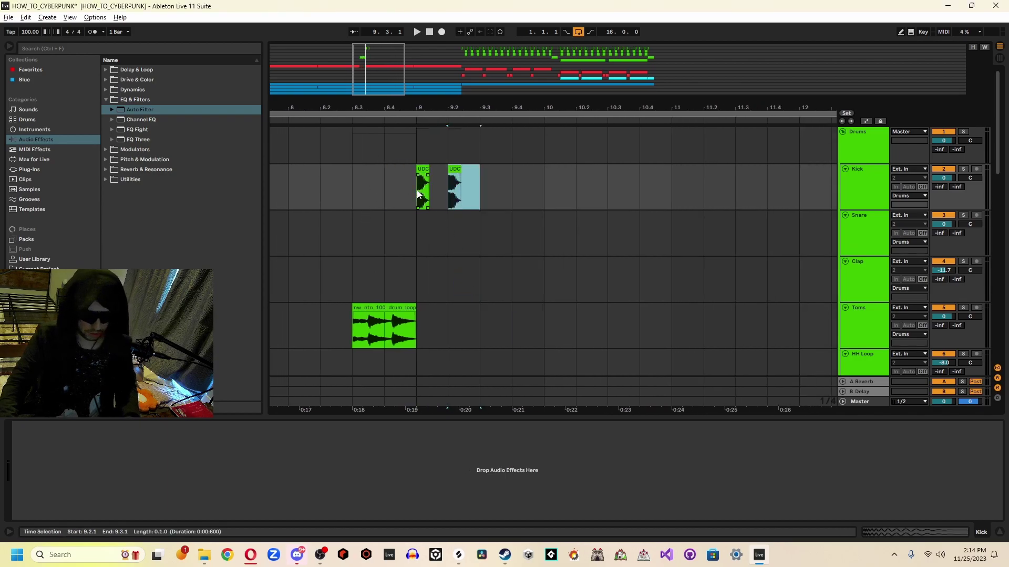
- Audition the quarter-note kicks and duplicate the two-bar pattern to fill 11.1.1 to 13.1.1
{"action": "left_click_drag", "start_coordinate": [377, 72], "coordinate": [379, 74]}
{"action": "left_click", "coordinate": [354, 207]}
{"action": "mouse_move", "coordinate": [497, 189]}
{"action": "left_mouse_down"}
{"action": "mouse_move", "coordinate": [402, 181]}
{"action": "mouse_move", "coordinate": [520, 171]}
{"action": "mouse_move", "coordinate": [500, 175]}
{"action": "left_mouse_up"}
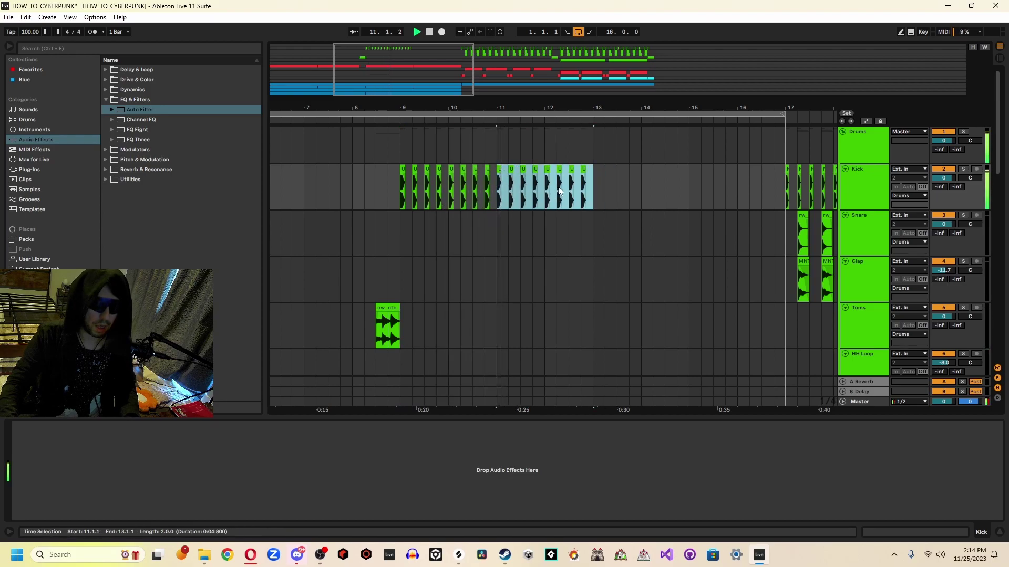
- Add a kick at 13.1.1, set the grid to 1/8, and duplicate kicks on every eighth note up to 15.1.1
{"action": "left_click_drag", "start_coordinate": [446, 62], "coordinate": [458, 73]}
{"action": "left_click", "coordinate": [453, 191]}
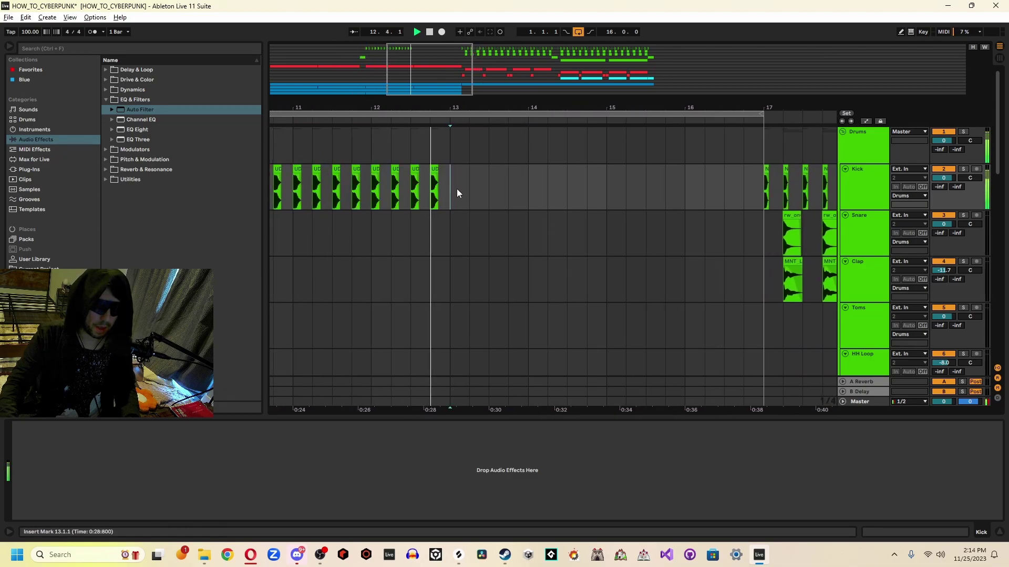
{"action": "right_click", "coordinate": [473, 180]}
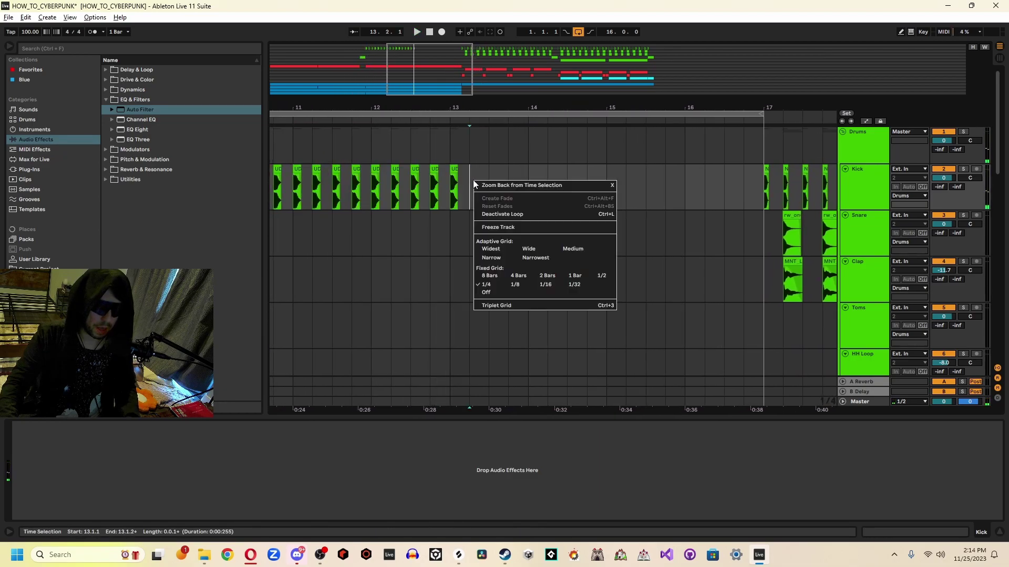
{"action": "left_click", "coordinate": [520, 292]}
{"action": "left_click_drag", "start_coordinate": [459, 181], "coordinate": [449, 184]}
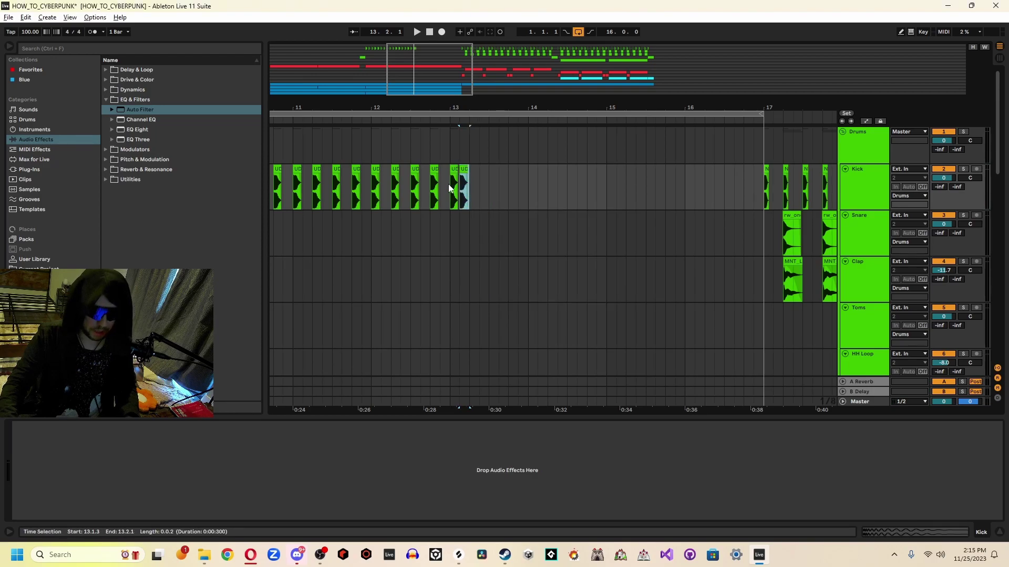
{"action": "key", "text": "ctrl+d"}
{"action": "key", "text": "ctrl+d"}
{"action": "key", "text": "ctrl+d"}
{"action": "key", "text": "ctrl+d"}
{"action": "key", "text": "ctrl+d"}
{"action": "key", "text": "ctrl+d"}
{"action": "key", "text": "ctrl+d"}
{"action": "key", "text": "ctrl+d"}
{"action": "key", "text": "ctrl+d"}
{"action": "key", "text": "ctrl+d"}
{"action": "key", "text": "ctrl+d"}
{"action": "key", "text": "ctrl+d"}
{"action": "key", "text": "ctrl+d"}
{"action": "key", "text": "ctrl+d"}
- Play back the kick build-up from 12.2.1 into the eighth-note section
{"action": "left_click", "coordinate": [393, 188]}
{"action": "key", "text": "space"}
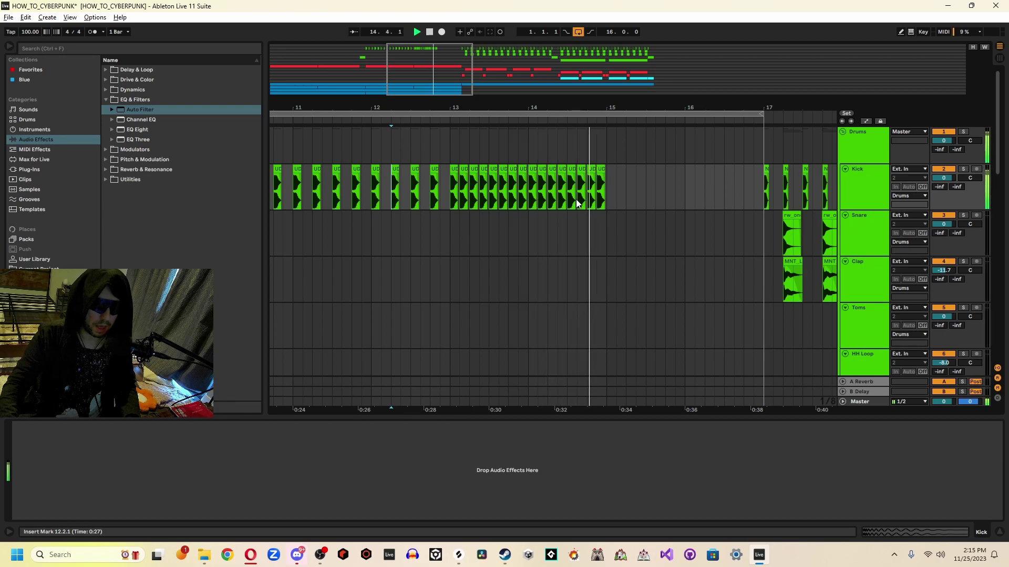
{"action": "key", "text": "space"}
- Continue the kick build-up with another kick at 15.1.1 on the Kick track
{"action": "left_click_drag", "start_coordinate": [608, 194], "coordinate": [456, 195]}
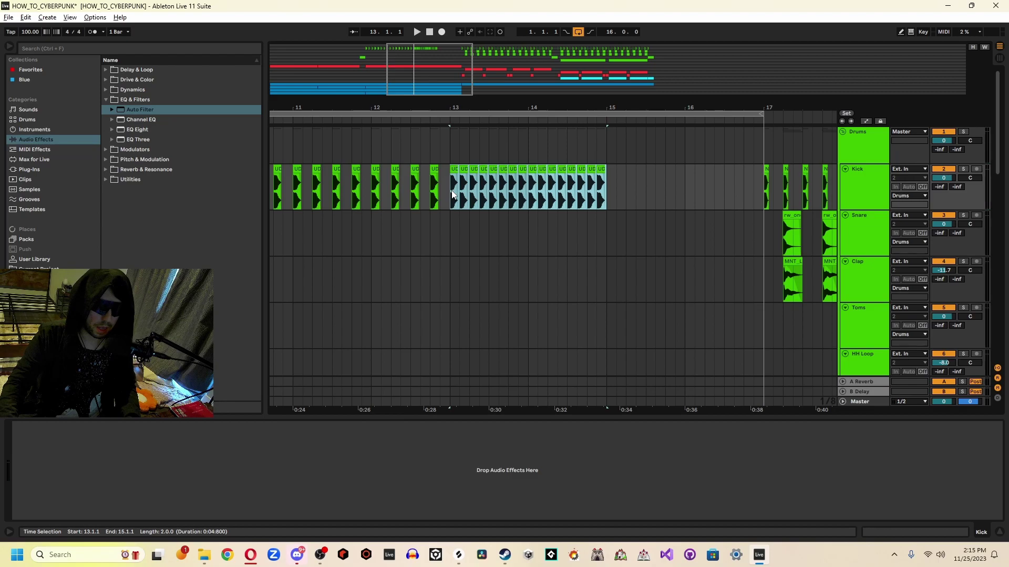
{"action": "left_click", "coordinate": [647, 203]}
{"action": "left_click_drag", "start_coordinate": [602, 176], "coordinate": [610, 175]}
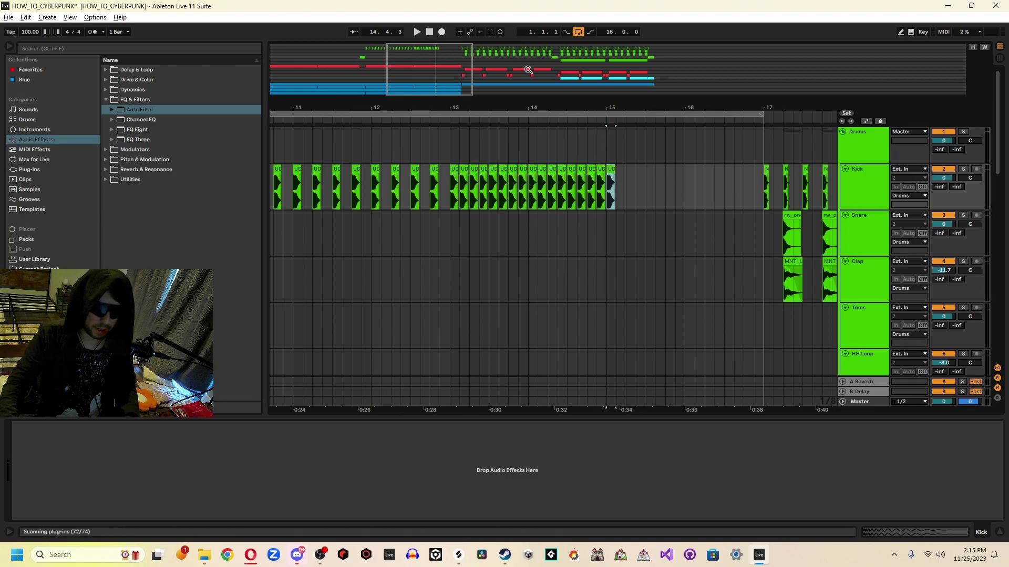
{"action": "key", "text": "z"}
- Set the grid to 1/16 and duplicate the shortened kick on every sixteenth note from 15.1.1 to 16.1.1
{"action": "right_click", "coordinate": [544, 189]}
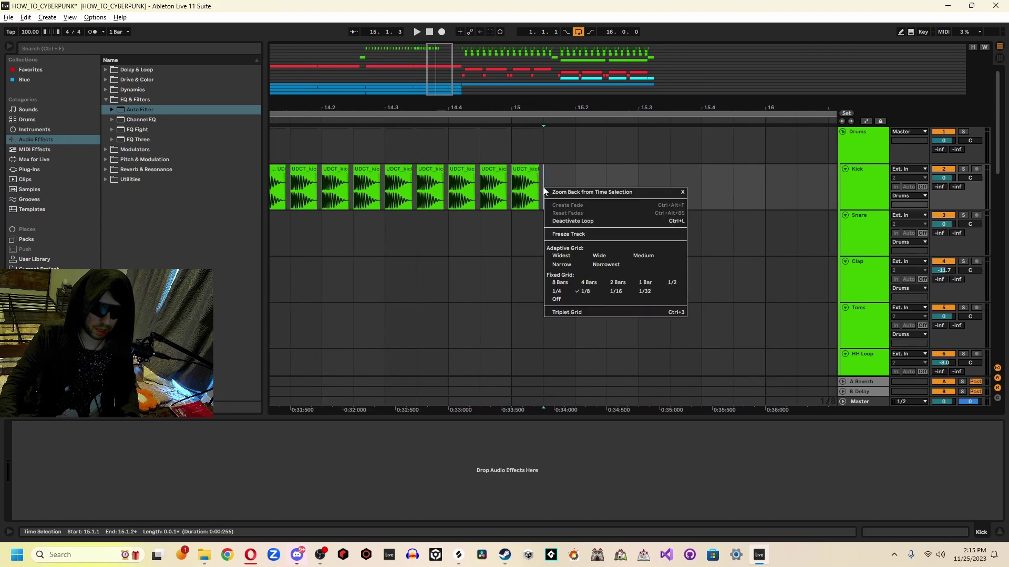
{"action": "left_click", "coordinate": [601, 266]}
{"action": "mouse_move", "coordinate": [528, 194]}
{"action": "left_mouse_down"}
{"action": "mouse_move", "coordinate": [543, 191]}
{"action": "mouse_move", "coordinate": [537, 176]}
{"action": "left_mouse_up"}
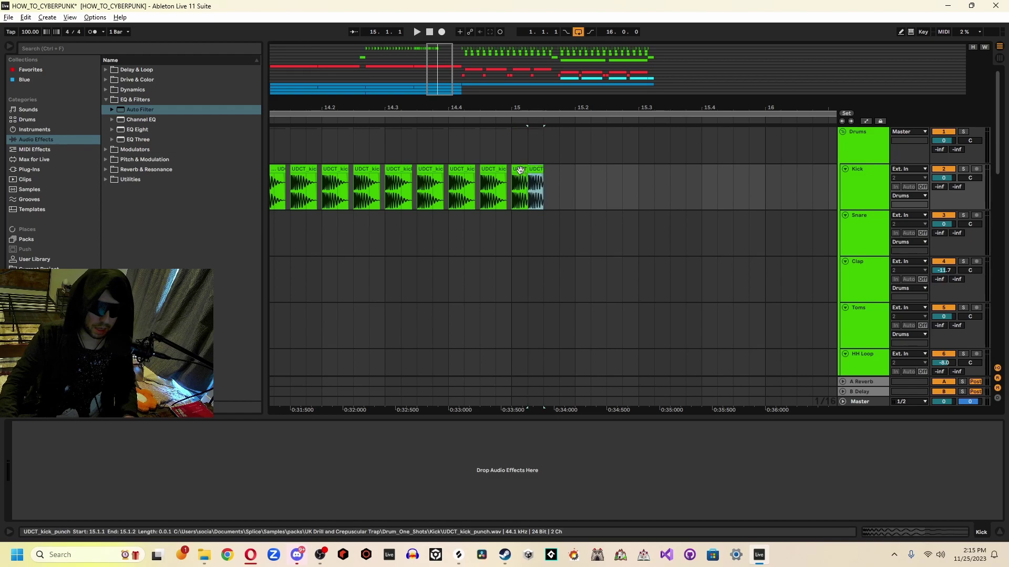
{"action": "key", "text": "ctrl+d"}
{"action": "key", "text": "ctrl+d"}
{"action": "key", "text": "ctrl+d"}
{"action": "key", "text": "minus"}
{"action": "key", "text": "ctrl+d"}
{"action": "key", "text": "ctrl+d"}
{"action": "key", "text": "ctrl+d"}
{"action": "key", "text": "ctrl+d"}
{"action": "key", "text": "ctrl+d"}
{"action": "key", "text": "ctrl+d"}
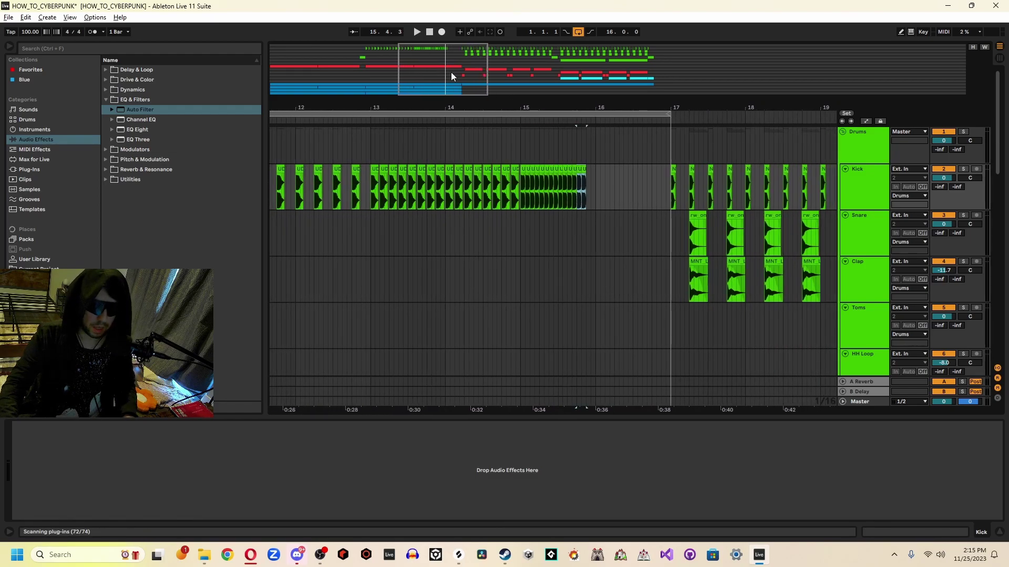
- Play back the kick build-up from 13.3.3 through the sixteenth-note section
{"action": "key", "text": "minus"}
{"action": "key", "text": "minus"}
{"action": "left_click", "coordinate": [535, 187]}
{"action": "key", "text": "space"}
{"action": "key", "text": "plus"}
{"action": "key", "text": "plus"}
{"action": "key", "text": "plus"}
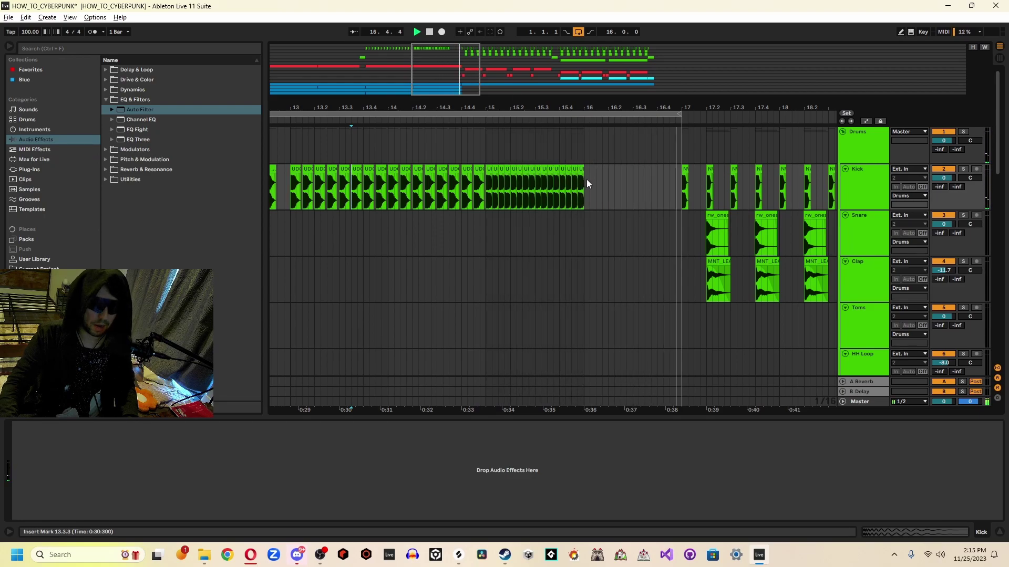
{"action": "key", "text": "space"}
- Set the grid to 1 bar and consolidate the Kick track from 9.1.1 to 17.1.1 into one clip
{"action": "left_click_drag", "start_coordinate": [459, 78], "coordinate": [457, 50]}
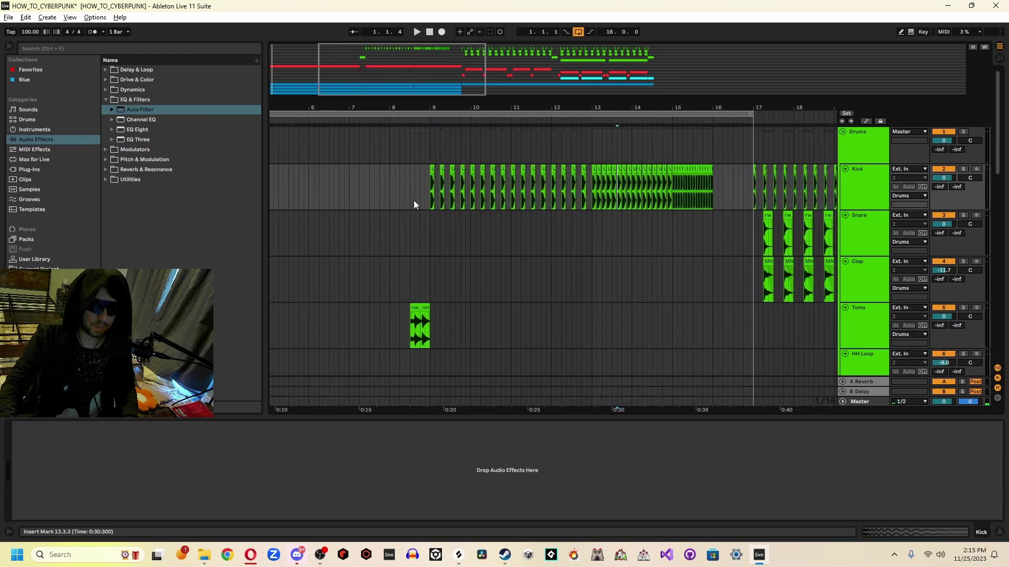
{"action": "right_click", "coordinate": [403, 192]}
{"action": "left_click", "coordinate": [497, 289]}
{"action": "left_click_drag", "start_coordinate": [429, 194], "coordinate": [721, 191]}
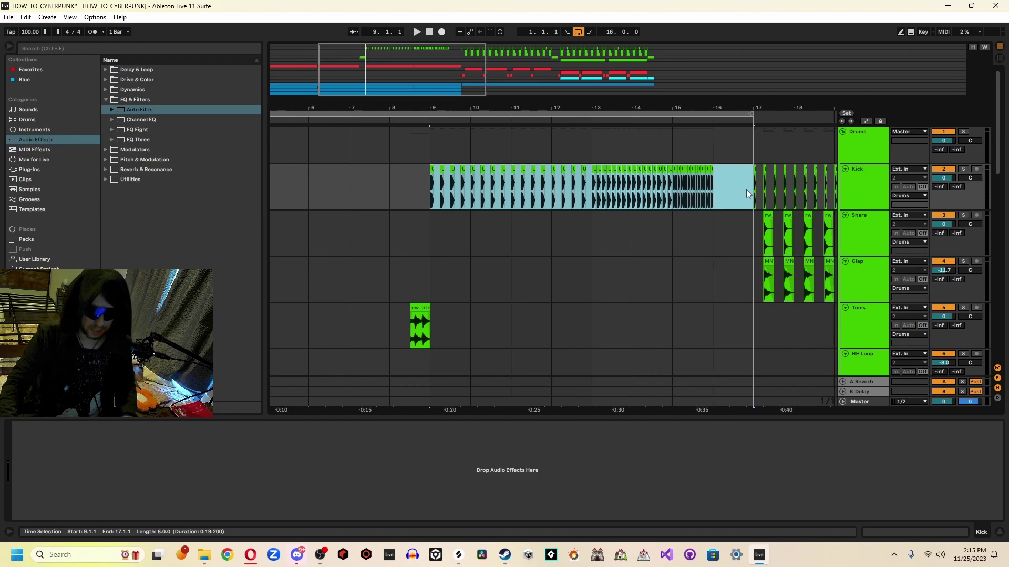
{"action": "key", "text": "ctrl+j"}
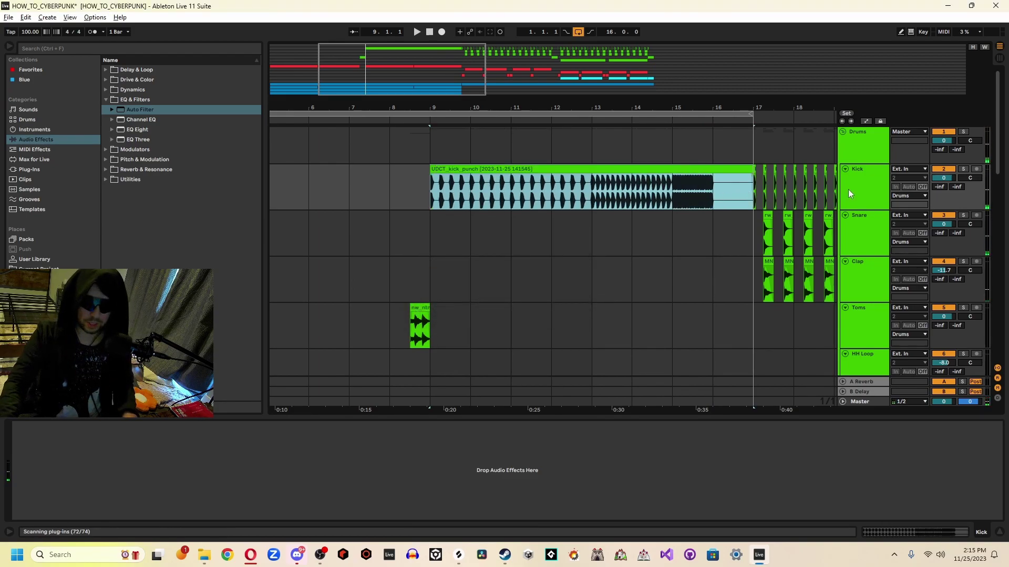
- Insert a new audio track below Kick and move the consolidated kick build-up onto it at 9.1.1
{"action": "left_click", "coordinate": [868, 193]}
{"action": "key", "text": "ctrl+t"}
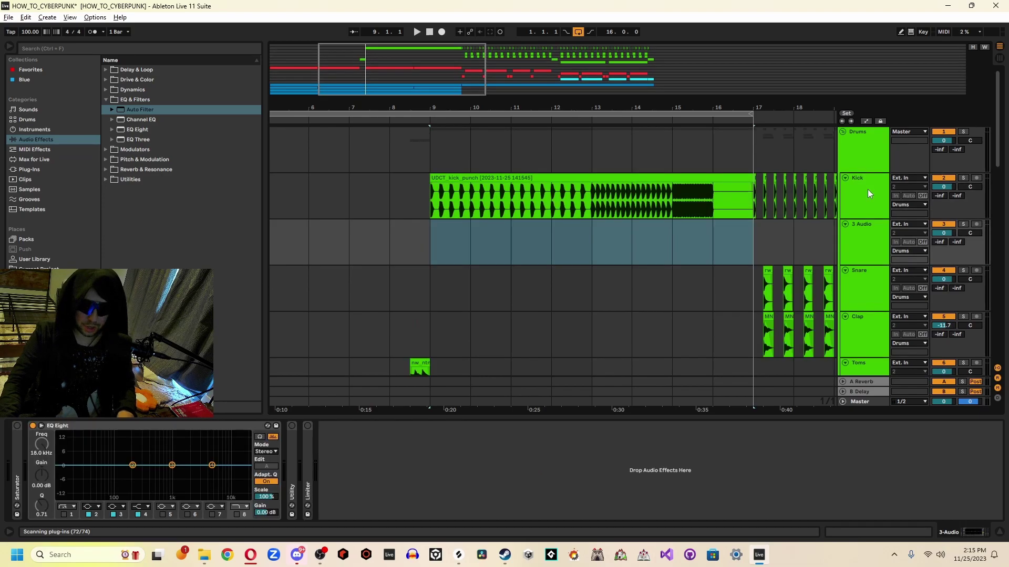
{"action": "left_click_drag", "start_coordinate": [729, 220], "coordinate": [731, 241]}
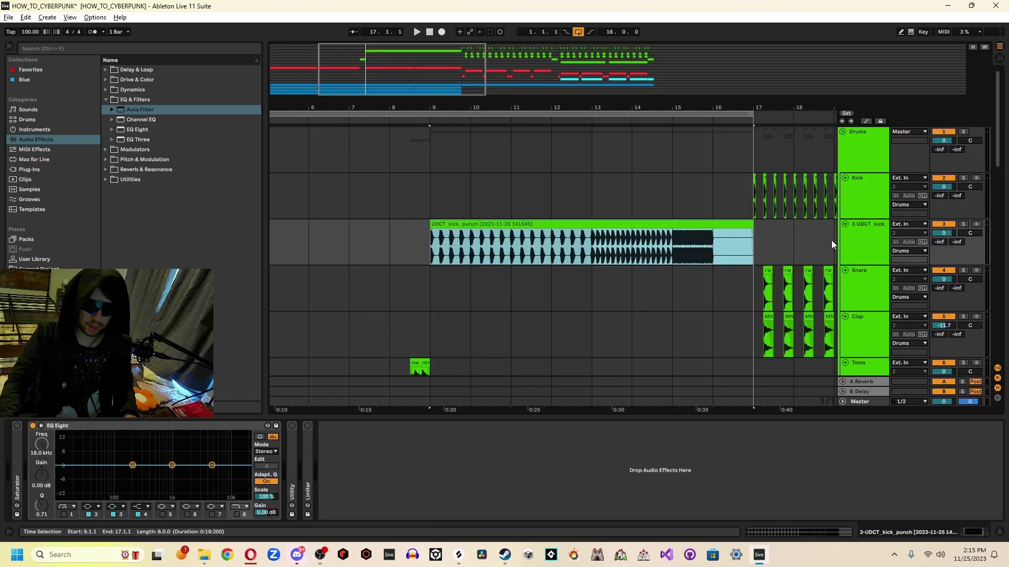
- Enable EQ Eight's low-cut band at 80.8 Hz with Q 0.63 on the build-up track and audition from 9.1.1
{"action": "left_click", "coordinate": [64, 515]}
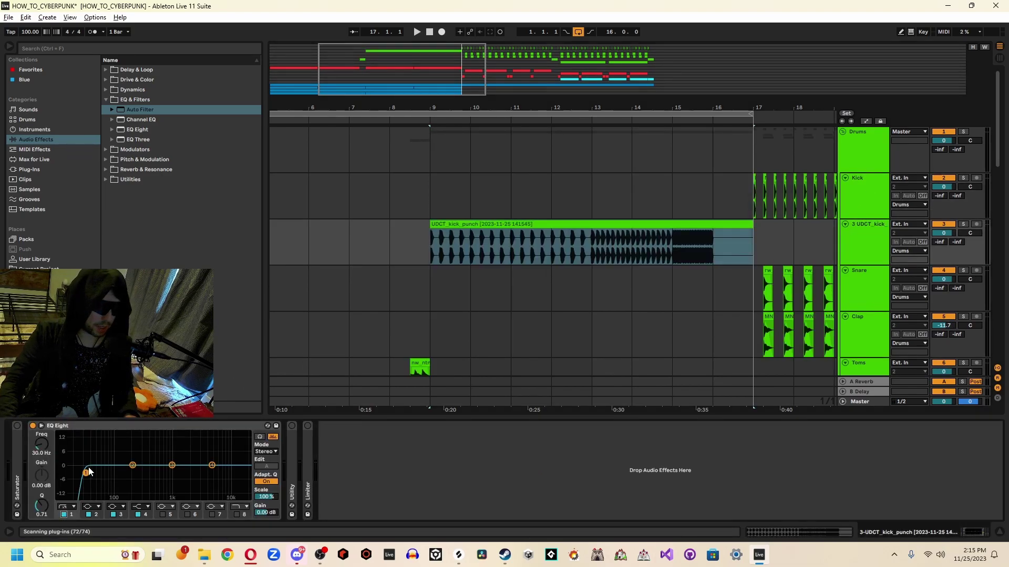
{"action": "left_click", "coordinate": [428, 244]}
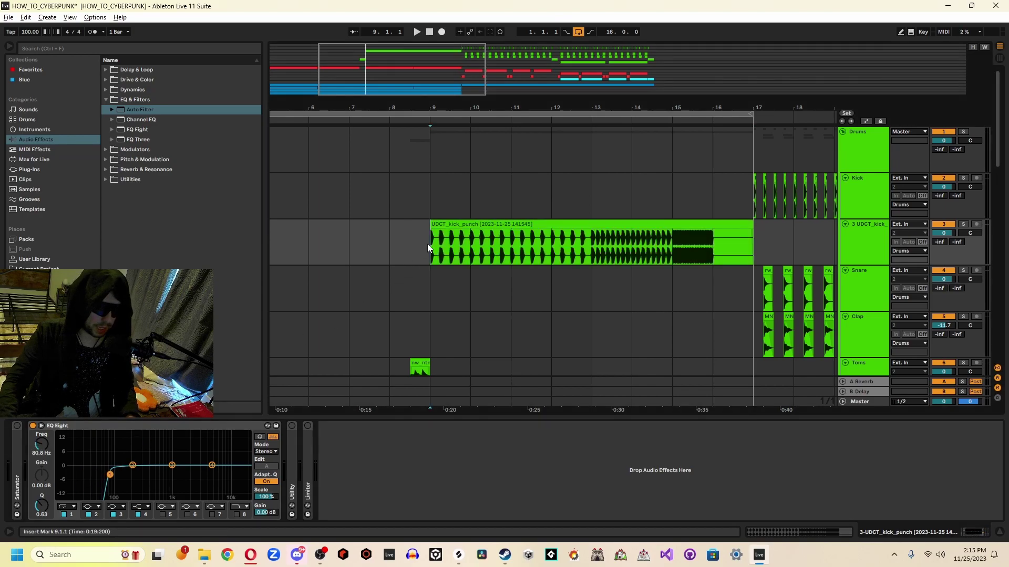
{"action": "key", "text": "space"}
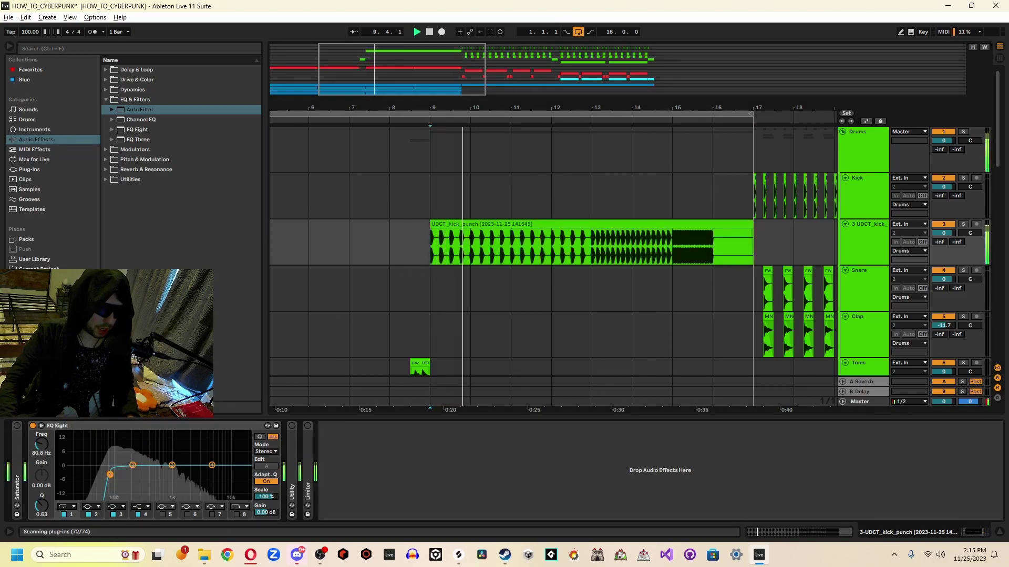
- Lower the Limiter's ceiling to -6.19 dB and remove the Utility device from the build-up track
{"action": "double_click", "coordinate": [310, 451]}
{"action": "mouse_move", "coordinate": [351, 443]}
{"action": "left_mouse_down"}
{"action": "mouse_move", "coordinate": [351, 460]}
{"action": "mouse_move", "coordinate": [351, 444]}
{"action": "left_mouse_up"}
{"action": "key", "text": "space"}
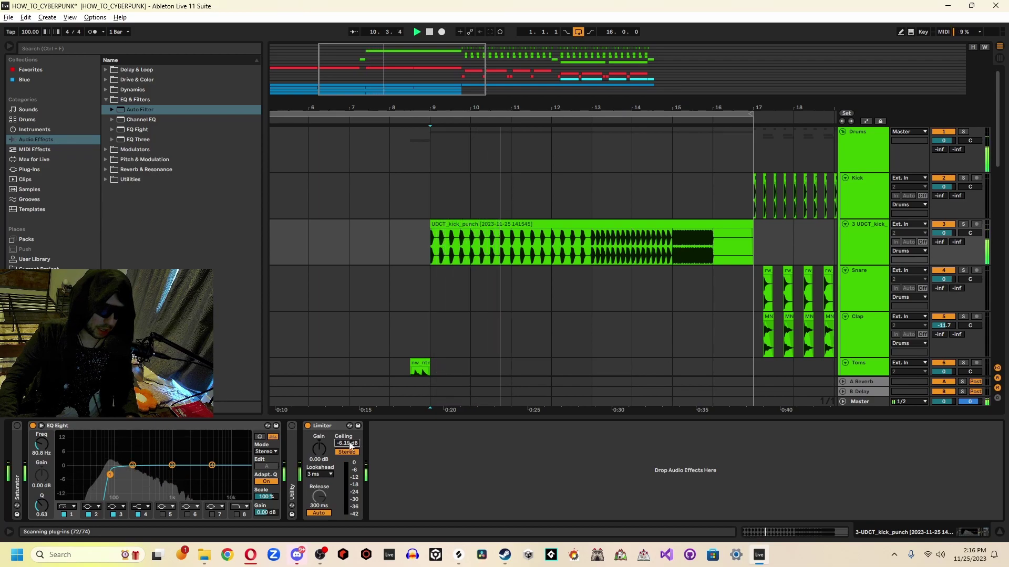
{"action": "left_click", "coordinate": [295, 450]}
{"action": "key", "text": "Delete"}
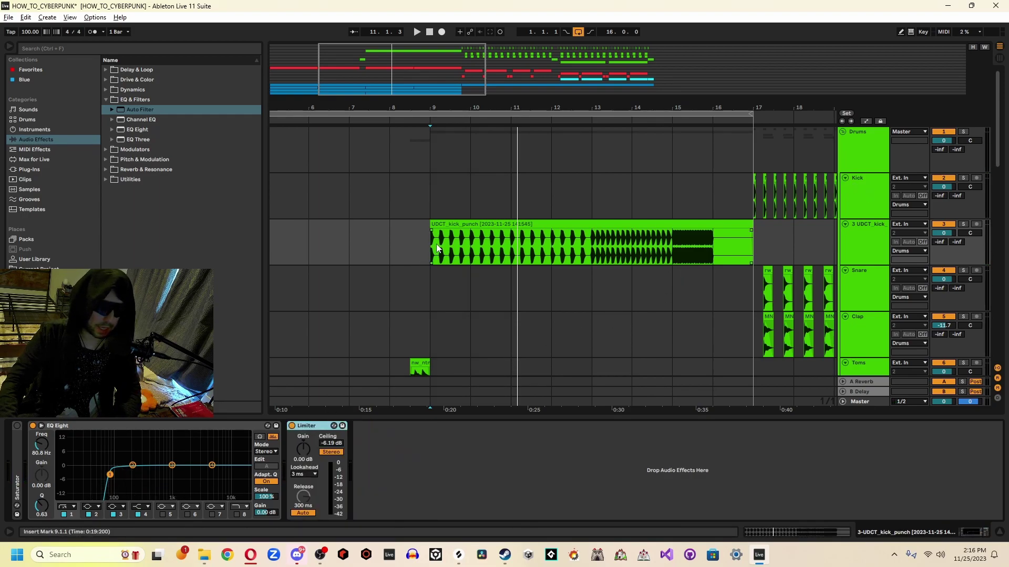
{"action": "key", "text": "space"}
- Add a Shifter from Pitch & Modulation between EQ Eight and the Limiter, and set its mode to Freq
{"action": "left_click", "coordinate": [140, 160]}
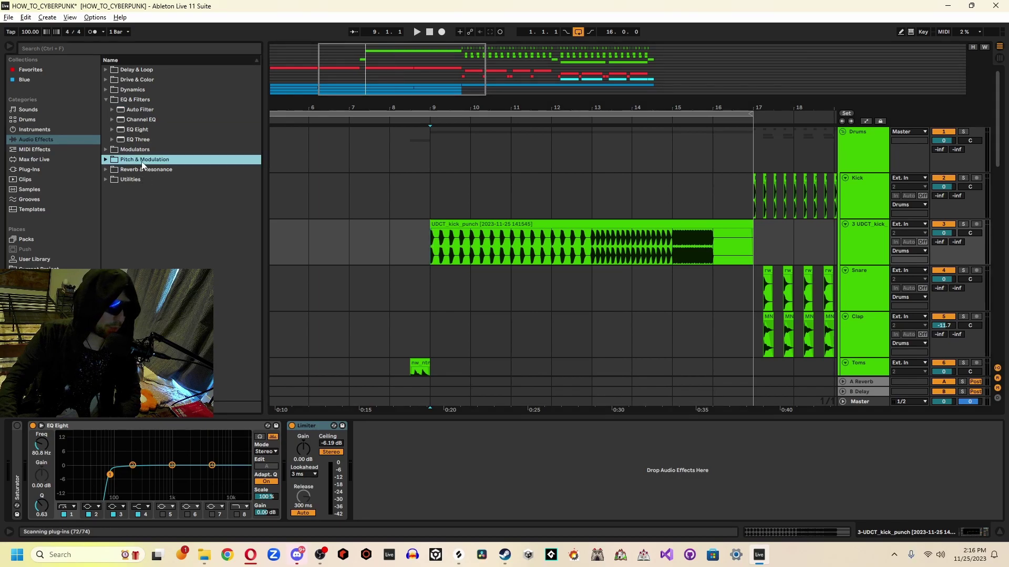
{"action": "left_click", "coordinate": [131, 160]}
{"action": "mouse_move", "coordinate": [134, 165]}
{"action": "left_mouse_down"}
{"action": "mouse_move", "coordinate": [272, 431]}
{"action": "mouse_move", "coordinate": [267, 443]}
{"action": "left_mouse_up"}
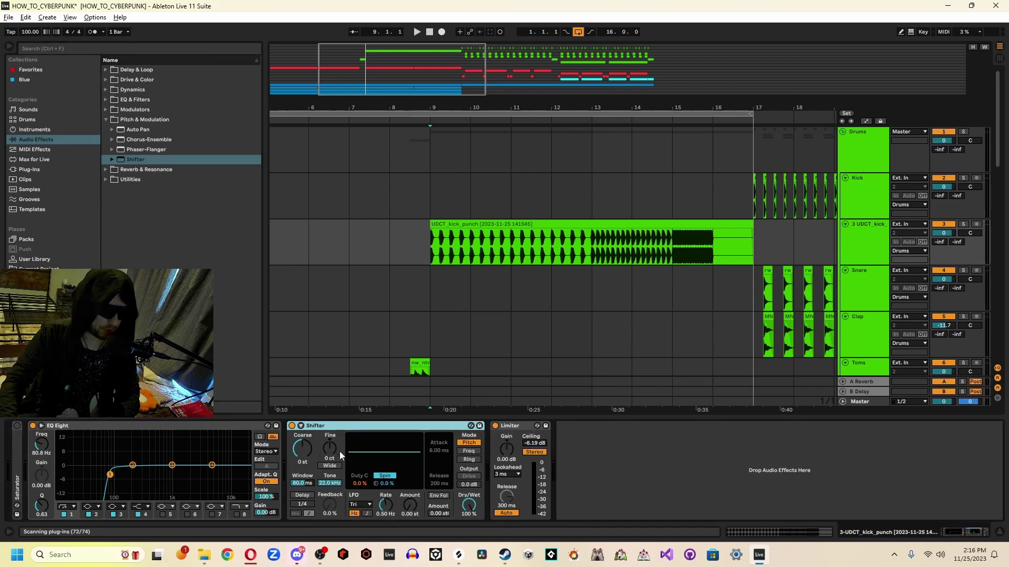
{"action": "left_click", "coordinate": [469, 451]}
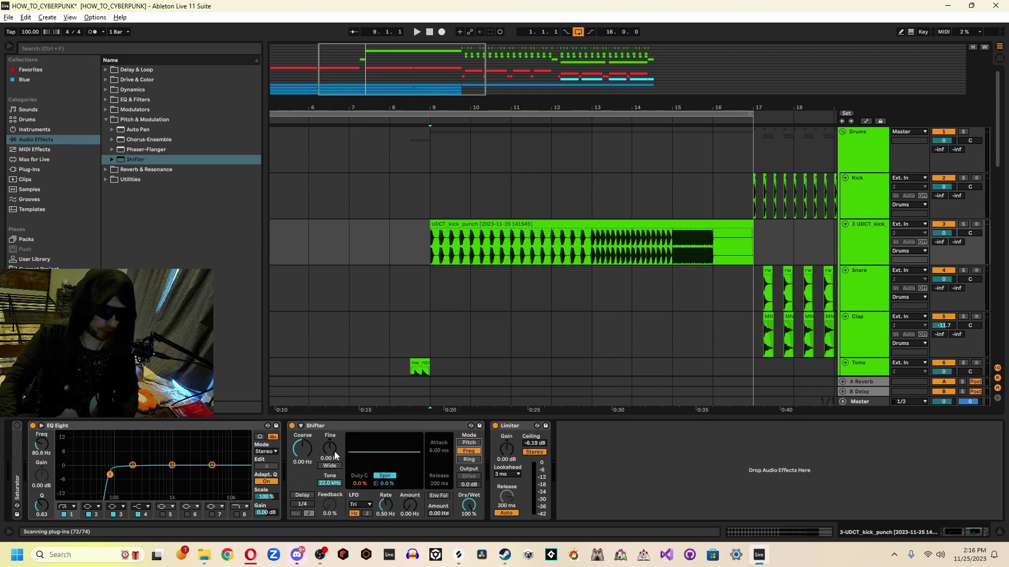
- Automate the Shifter's fine frequency on the build-up track to ramp from 0 Hz at bar 13 up to 500 Hz
{"action": "key", "text": "a"}
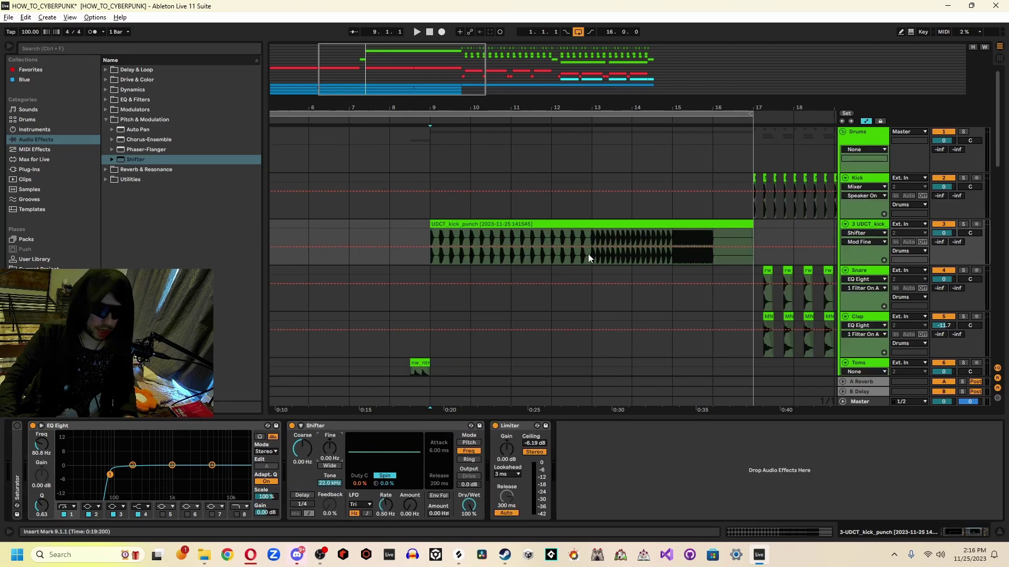
{"action": "left_click", "coordinate": [591, 247]}
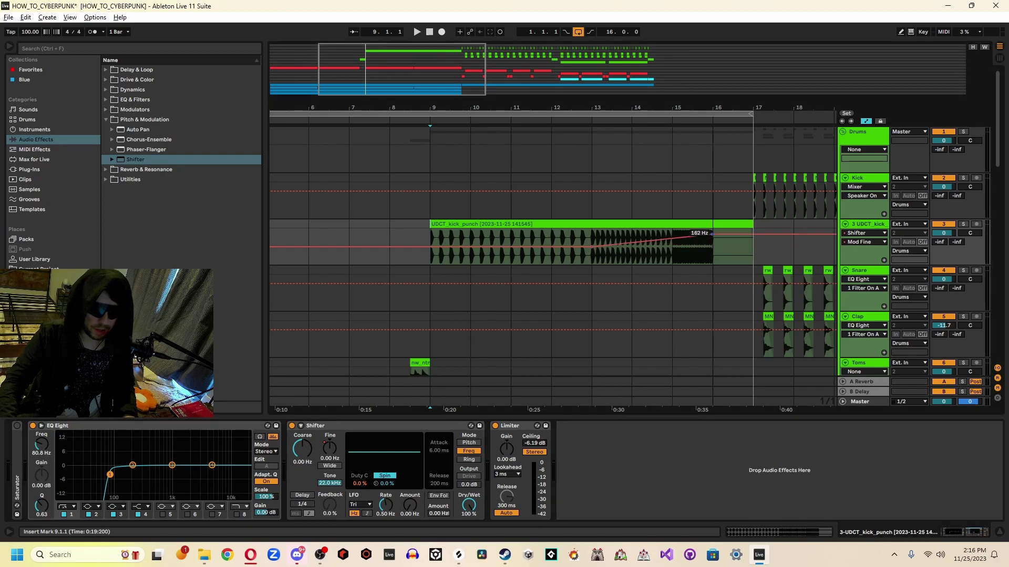
{"action": "key", "text": "a"}
- Play back the kick build-up from 9.1.1 to hear the rising frequency shift
{"action": "key", "text": "space"}
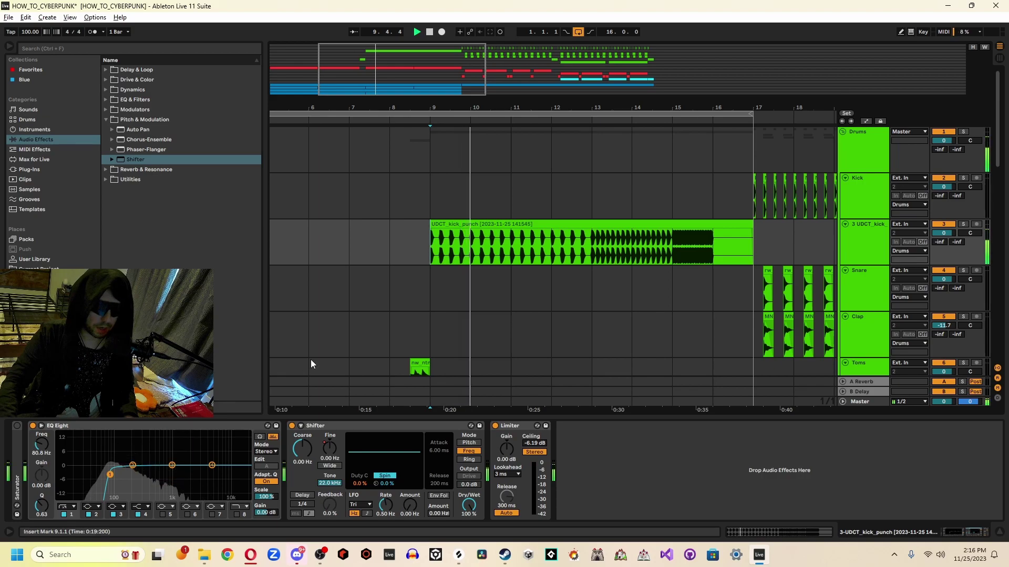
{"action": "scroll", "coordinate": [436, 308], "scroll_direction": "down", "scroll_amount": 1}
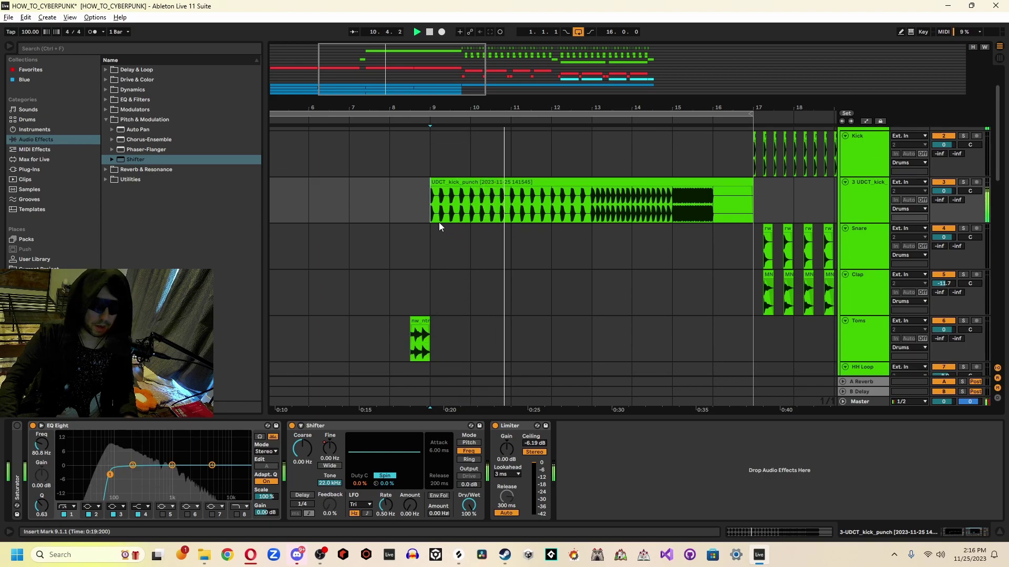
{"action": "left_click_drag", "start_coordinate": [410, 68], "coordinate": [444, 79]}
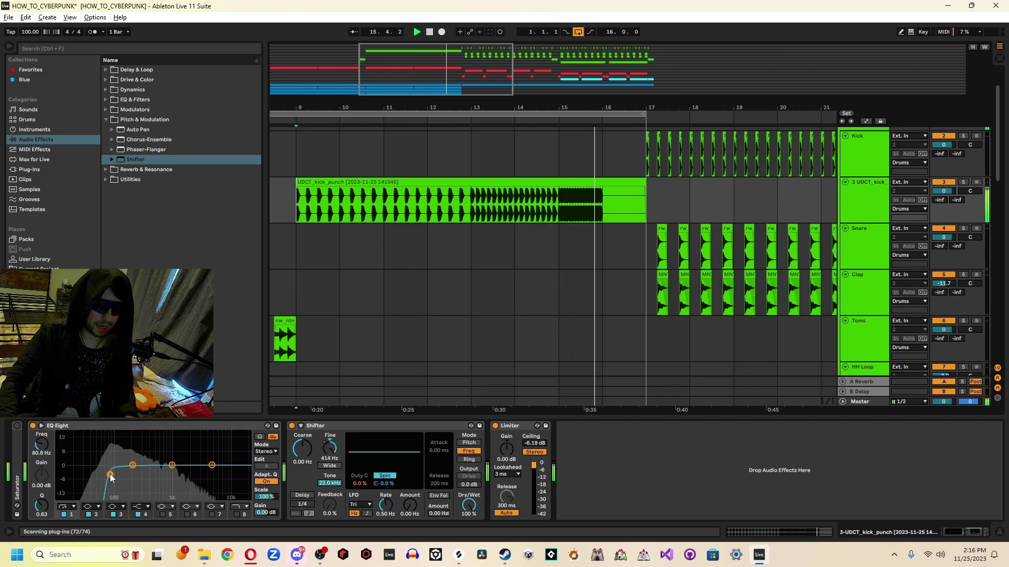
- Deactivate the section from 16.1.1 to 17.1.1 on the AM_DNSD and FMD_Kit4 atmosphere tracks
{"action": "scroll", "coordinate": [612, 199], "scroll_direction": "down", "scroll_amount": 2}
{"action": "scroll", "coordinate": [551, 214], "scroll_direction": "up", "scroll_amount": 3}
{"action": "scroll", "coordinate": [550, 215], "scroll_direction": "down", "scroll_amount": 5}
{"action": "scroll", "coordinate": [552, 216], "scroll_direction": "down", "scroll_amount": 3}
{"action": "scroll", "coordinate": [551, 263], "scroll_direction": "down", "scroll_amount": 1}
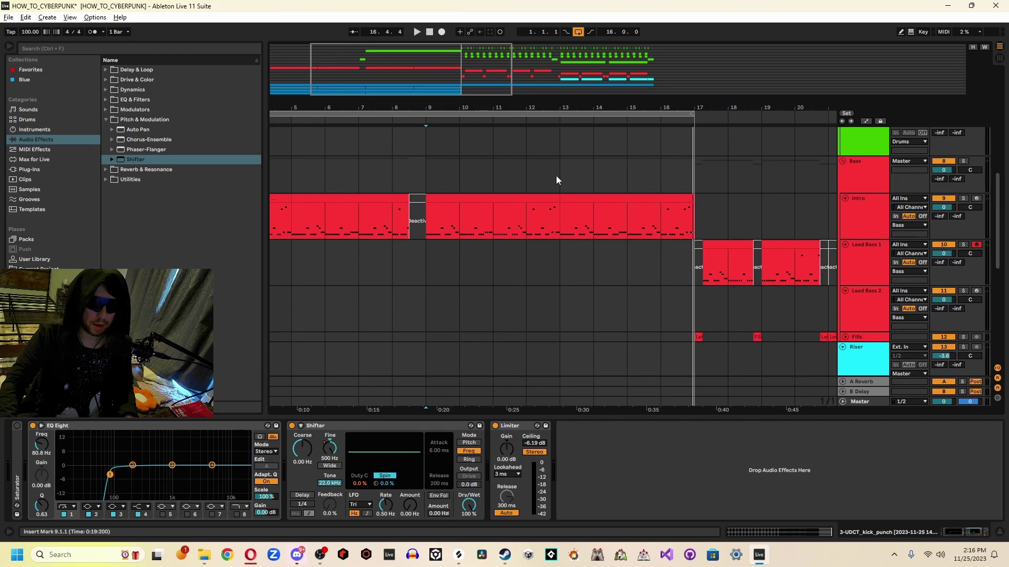
{"action": "left_click", "coordinate": [591, 182]}
{"action": "scroll", "coordinate": [657, 257], "scroll_direction": "down", "scroll_amount": 5}
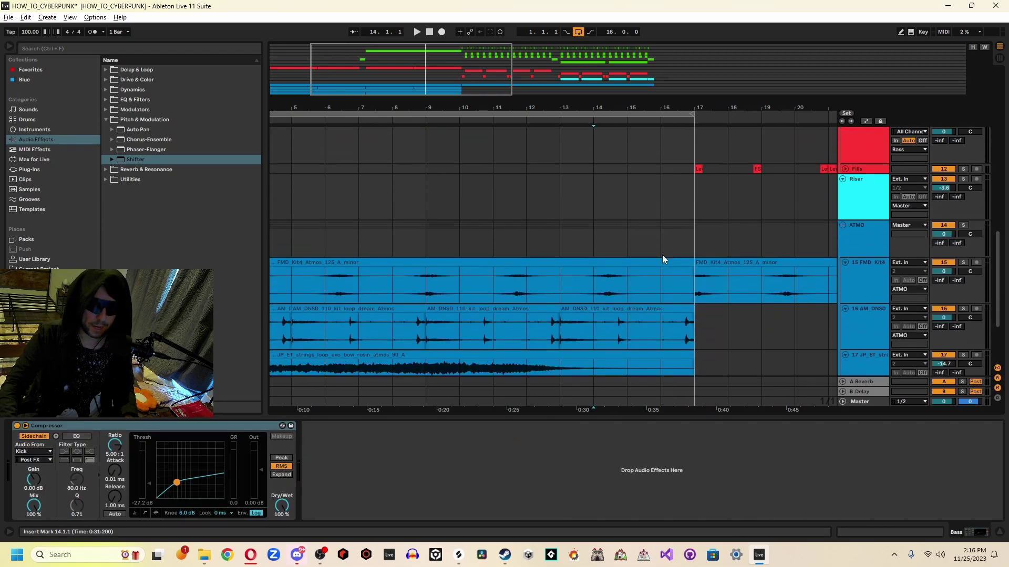
{"action": "left_click_drag", "start_coordinate": [664, 341], "coordinate": [691, 339]}
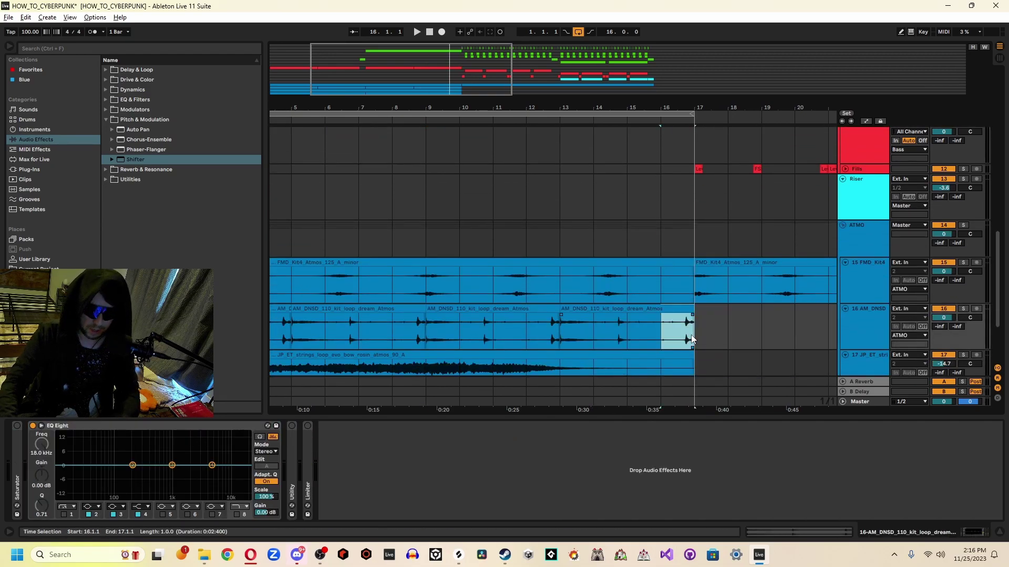
{"action": "left_click_drag", "start_coordinate": [660, 285], "coordinate": [688, 285]}
{"action": "key", "text": "0"}
- Deactivate the section from 16.1.1 to 17.1.1 on the SMT_Atmos and JP_ET_strings tracks, auditioning from 15.1.1
{"action": "scroll", "coordinate": [676, 305], "scroll_direction": "down", "scroll_amount": 3}
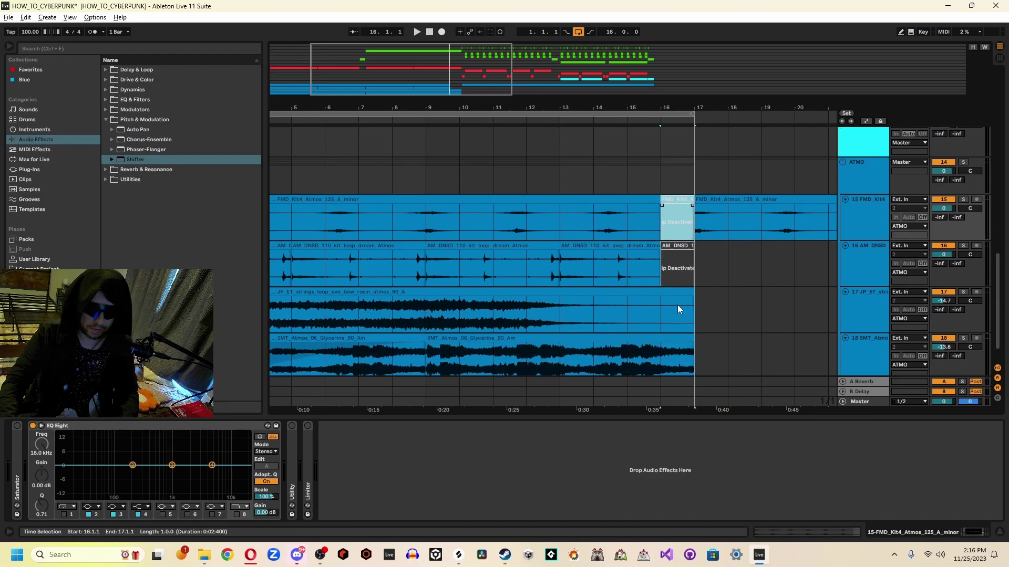
{"action": "left_click_drag", "start_coordinate": [661, 330], "coordinate": [692, 331]}
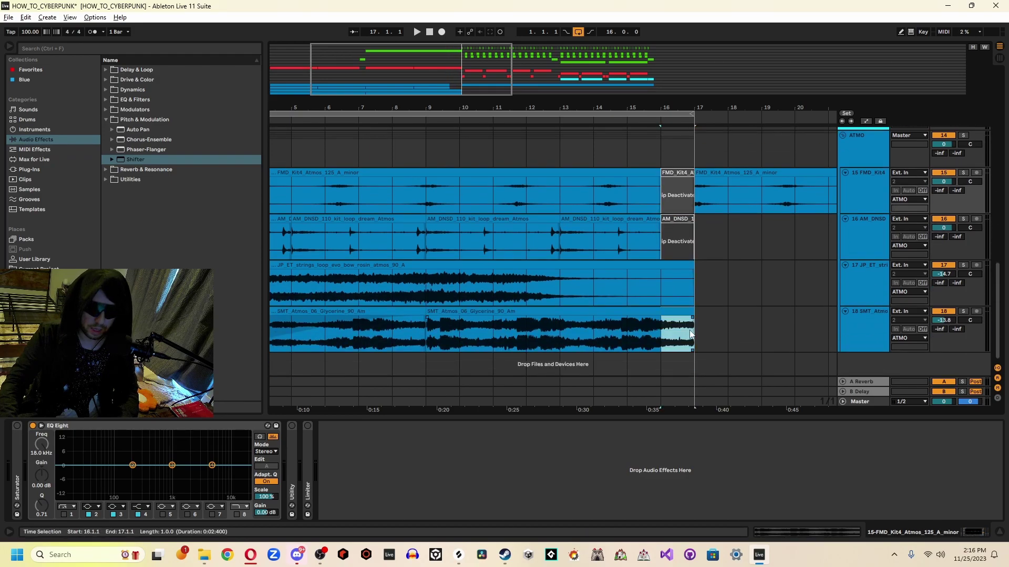
{"action": "key", "text": "0"}
{"action": "left_click", "coordinate": [635, 268]}
{"action": "key", "text": "space"}
{"action": "left_click", "coordinate": [630, 292]}
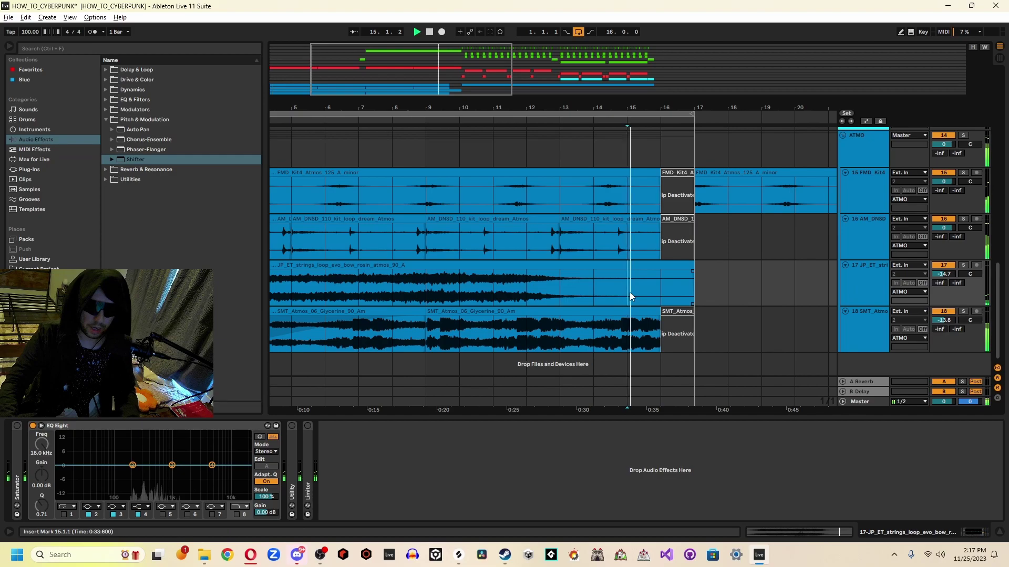
{"action": "left_click_drag", "start_coordinate": [660, 290], "coordinate": [698, 288]}
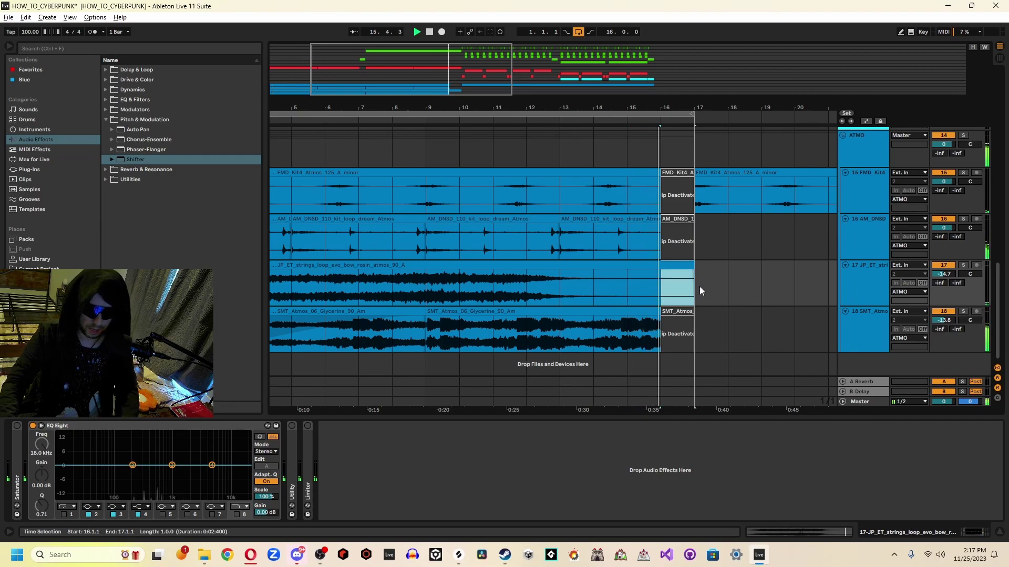
{"action": "key", "text": "0"}
- Deactivate the Intro bass clip from 16.1.1 to 17.1.1
{"action": "scroll", "coordinate": [672, 264], "scroll_direction": "up", "scroll_amount": 10}
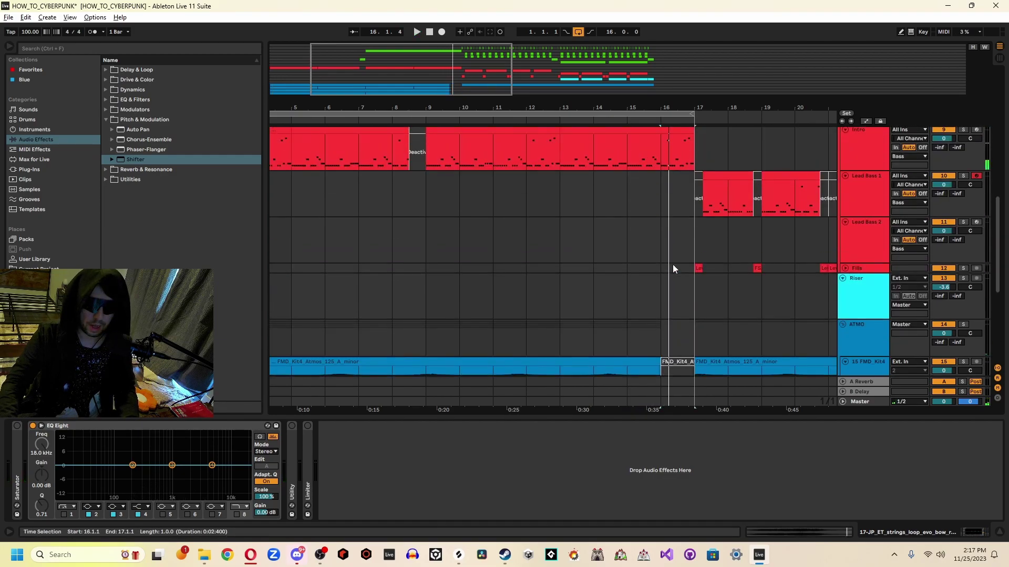
{"action": "left_click_drag", "start_coordinate": [660, 223], "coordinate": [693, 223]}
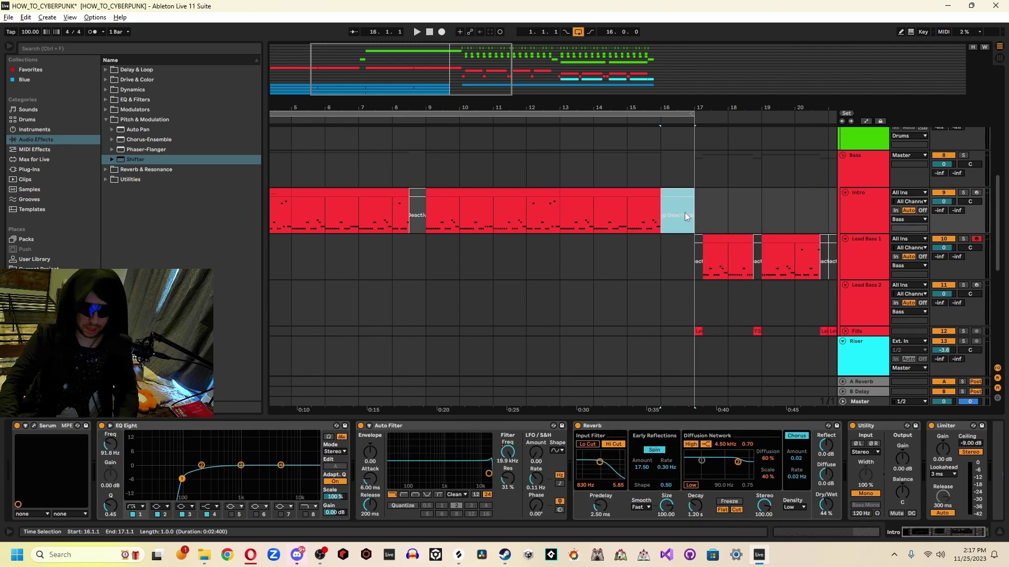
{"action": "key", "text": "0"}
- Play back the transition from 15.1.1 through the emptied bar 16
{"action": "left_click", "coordinate": [628, 209]}
{"action": "key", "text": "space"}
{"action": "left_click_drag", "start_coordinate": [535, 85], "coordinate": [529, 156]}
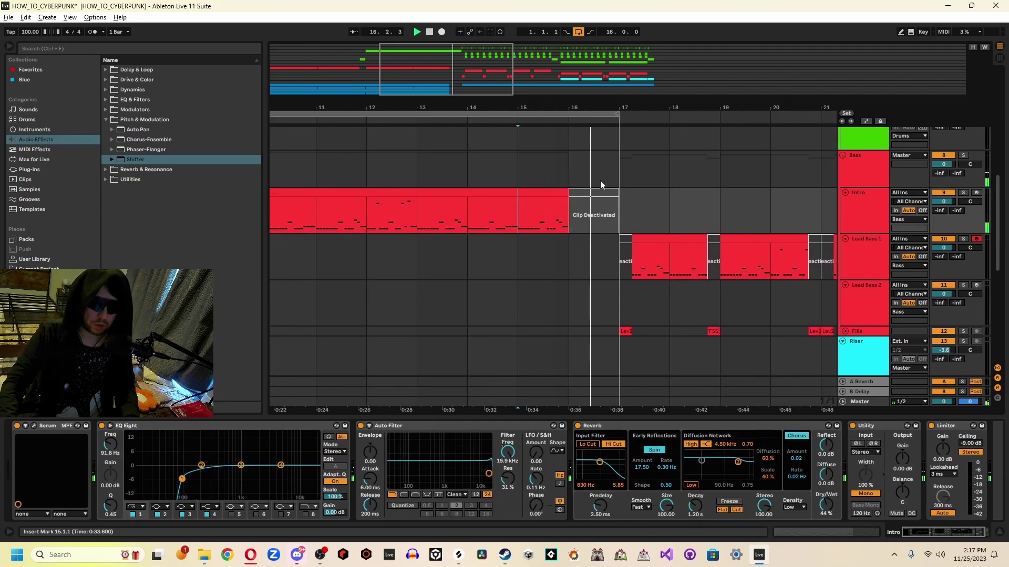
{"action": "scroll", "coordinate": [604, 204], "scroll_direction": "up", "scroll_amount": 3}
{"action": "scroll", "coordinate": [606, 207], "scroll_direction": "up", "scroll_amount": 8}
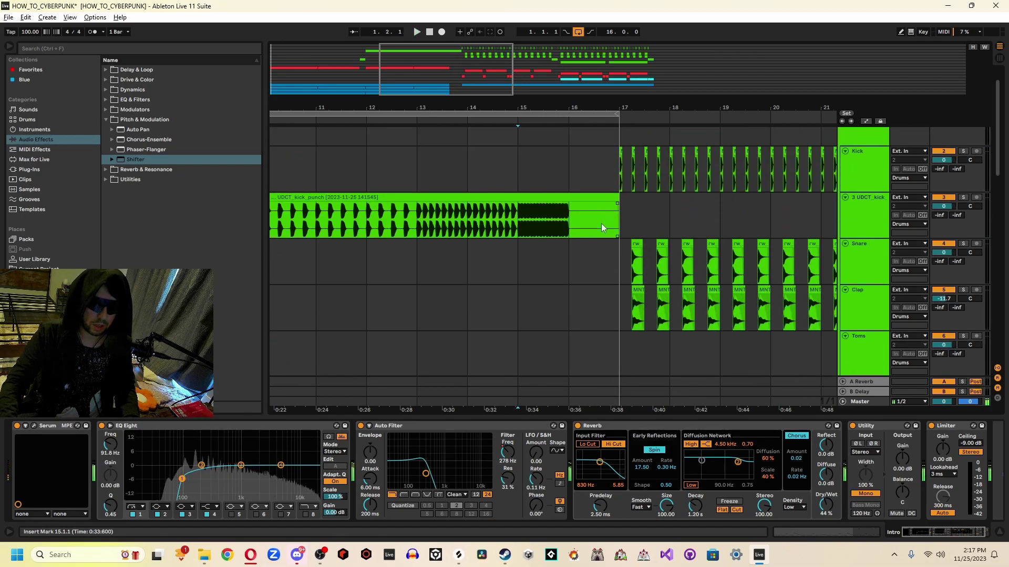
- Copy the toms fill from 24.3.1 to 16.1.1 on the Toms track
{"action": "key", "text": "minus"}
{"action": "scroll", "coordinate": [468, 295], "scroll_direction": "down", "scroll_amount": 8}
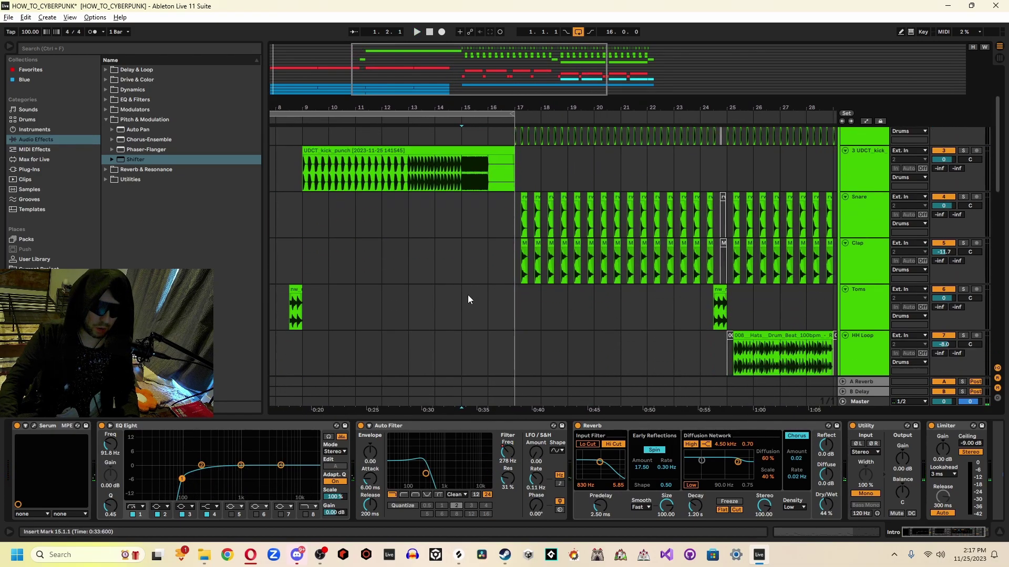
{"action": "left_click_drag", "start_coordinate": [719, 227], "coordinate": [492, 227]}
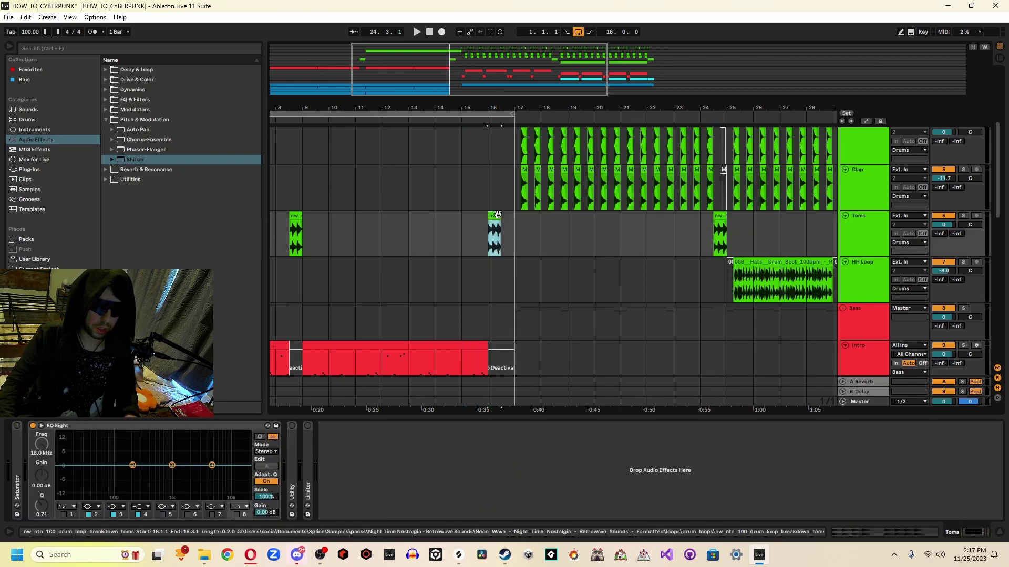
- Extend the copied toms fill to 17.1.1 so it spans bar 16, and audition it from 16.1.1
{"action": "left_click", "coordinate": [486, 237]}
{"action": "key", "text": "space"}
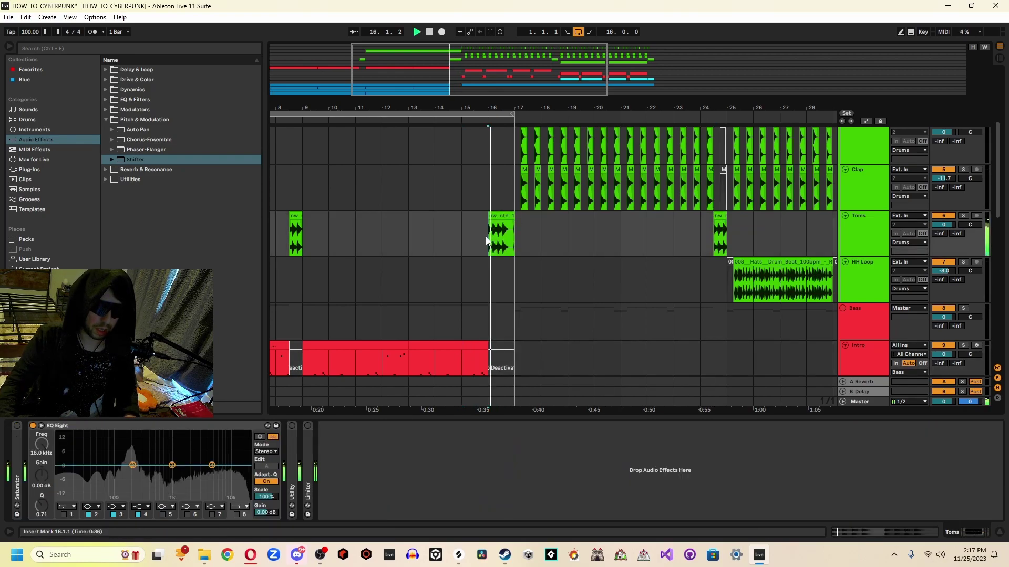
{"action": "key", "text": "space"}
{"action": "mouse_move", "coordinate": [488, 232]}
{"action": "left_mouse_down"}
{"action": "mouse_move", "coordinate": [442, 216]}
{"action": "mouse_move", "coordinate": [488, 216]}
{"action": "left_mouse_up"}
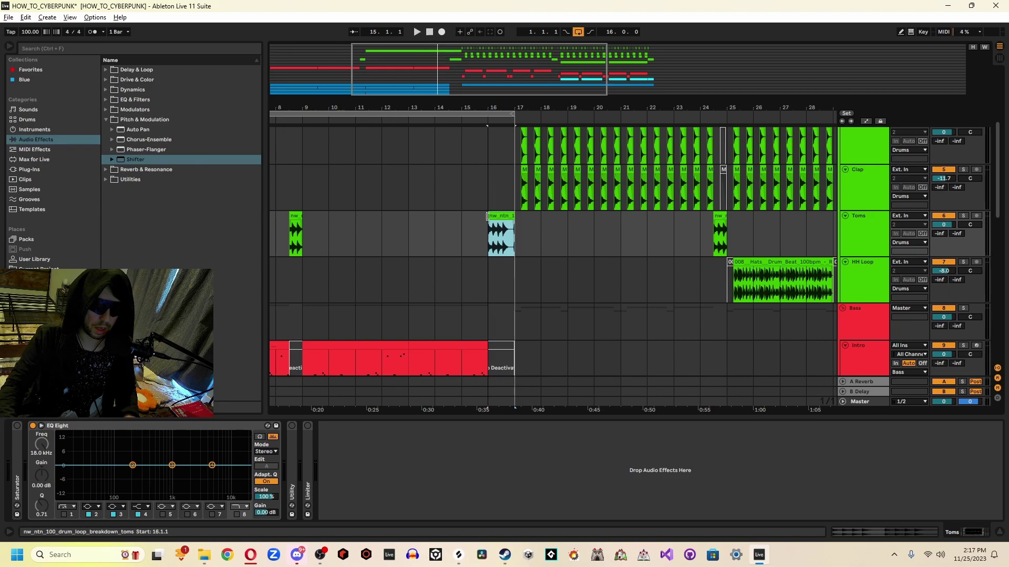
- Set the arrangement's fixed grid to 1/4 for detailed editing around bar 16
{"action": "key", "text": "z"}
{"action": "right_click", "coordinate": [484, 221]}
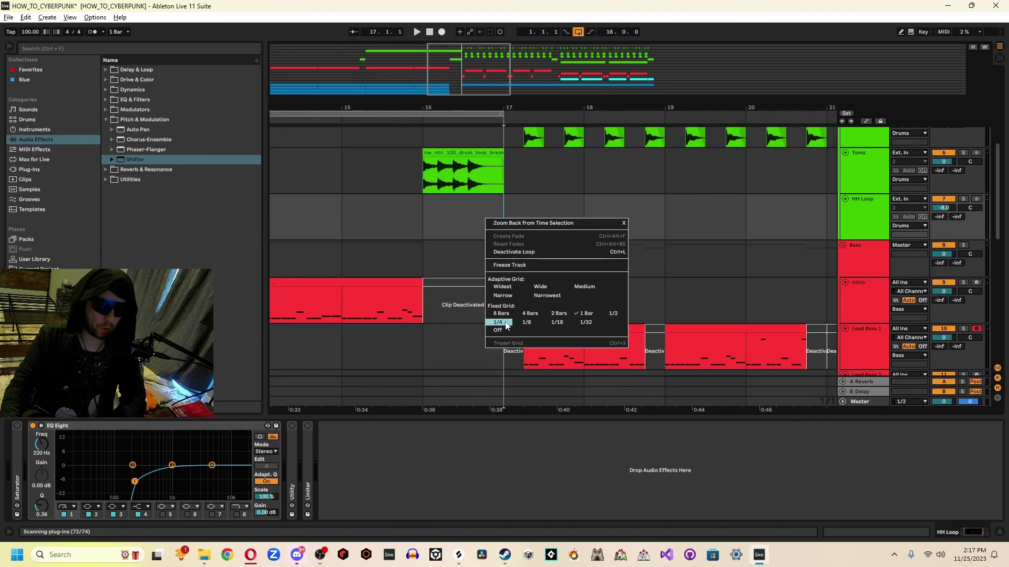
{"action": "left_click", "coordinate": [508, 326]}
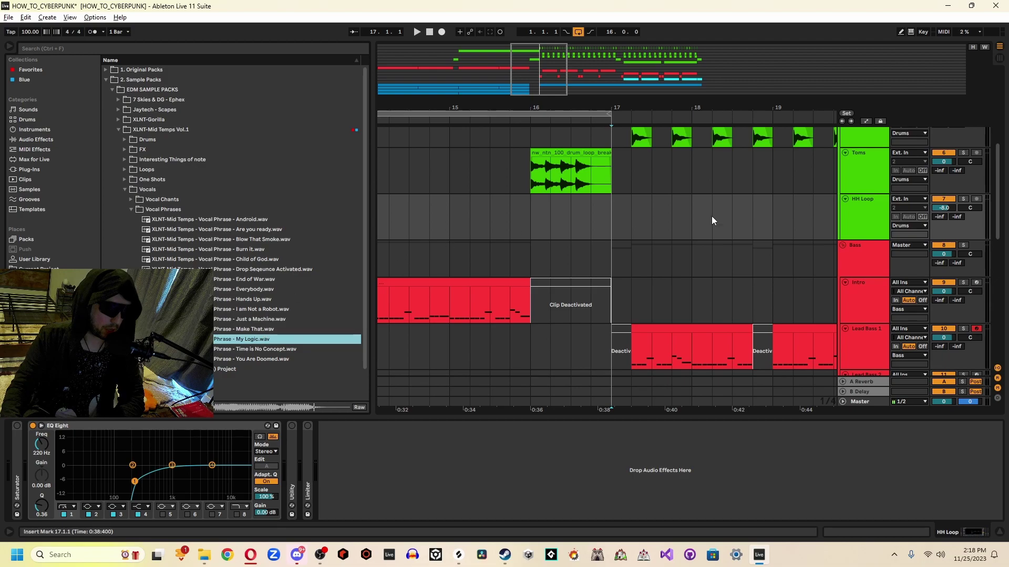
- Place the Vocal Phrase - Just a Machine sample on a new audio track across bar 16 and audition it from 15.3.1
{"action": "scroll", "coordinate": [828, 222], "scroll_direction": "down", "scroll_amount": 10}
{"action": "left_click", "coordinate": [489, 194]}
{"action": "key", "text": "space"}
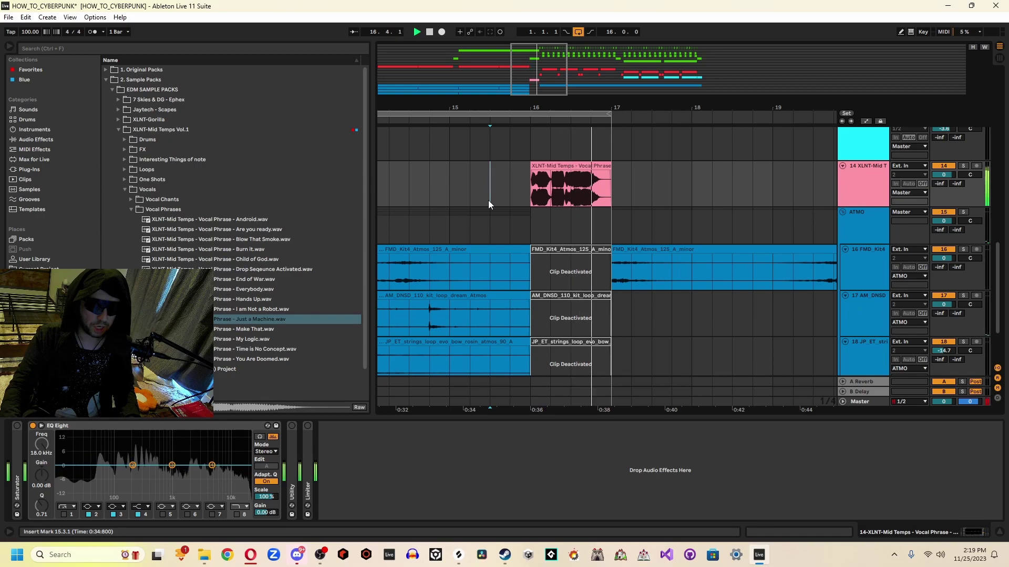
{"action": "key", "text": "space"}
- Duplicate a sixteenth-note slice from beat 16.4 of the Just a Machine vocal repeatedly up to 17.1.1 as a stutter
{"action": "left_click", "coordinate": [646, 279]}
{"action": "left_click_drag", "start_coordinate": [585, 290], "coordinate": [594, 292]}
{"action": "key", "text": "ctrl+d"}
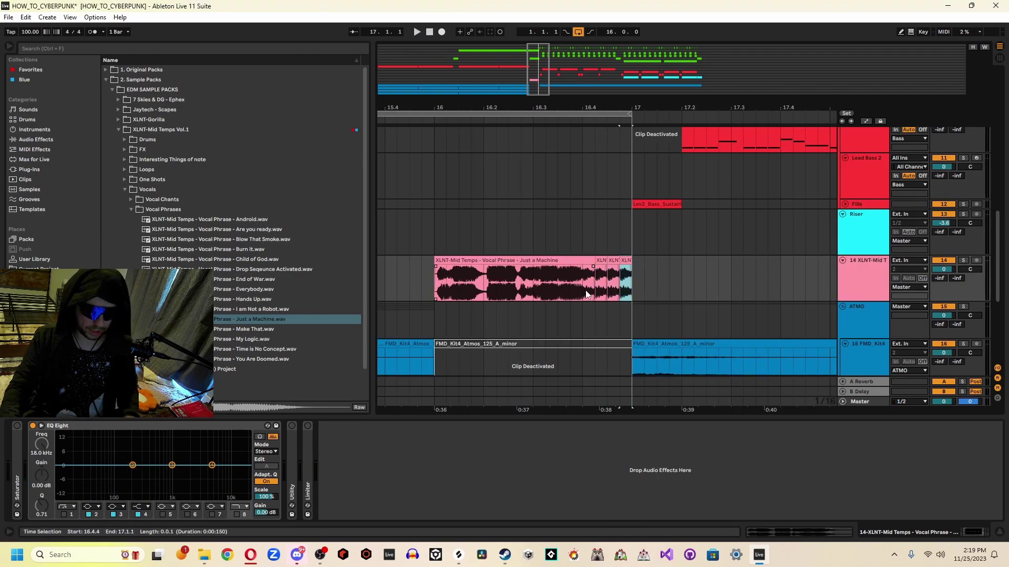
- Play back the stuttered vocal from 16.4.1 and from the start of the phrase at 16.1.1
{"action": "left_click", "coordinate": [585, 291]}
{"action": "key", "text": "space"}
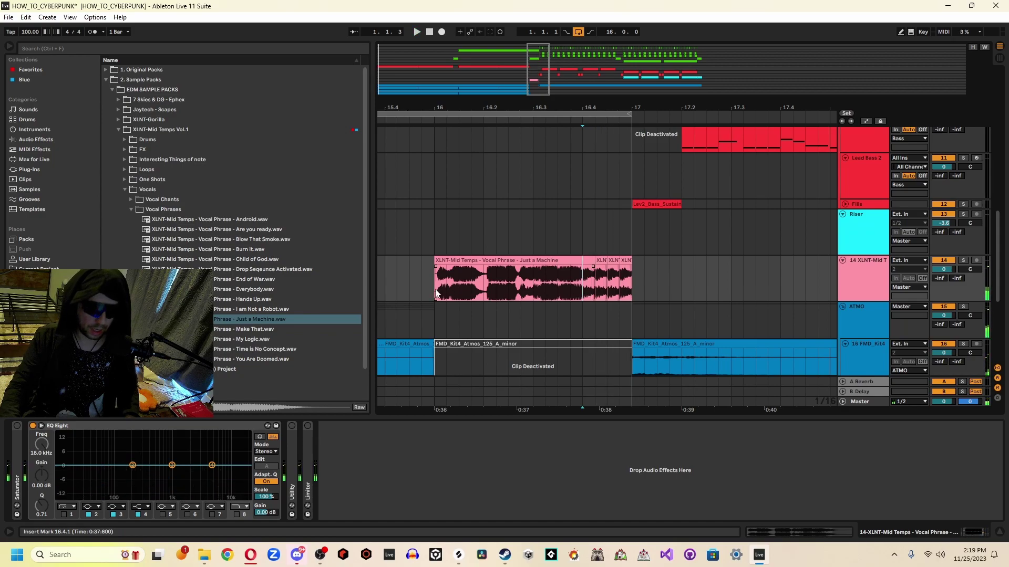
{"action": "key", "text": "space"}
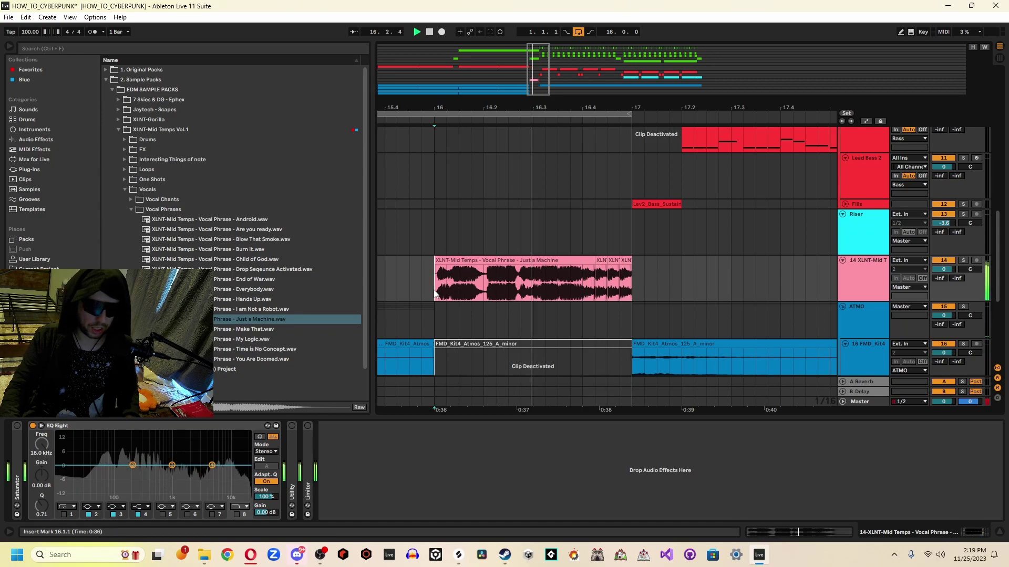